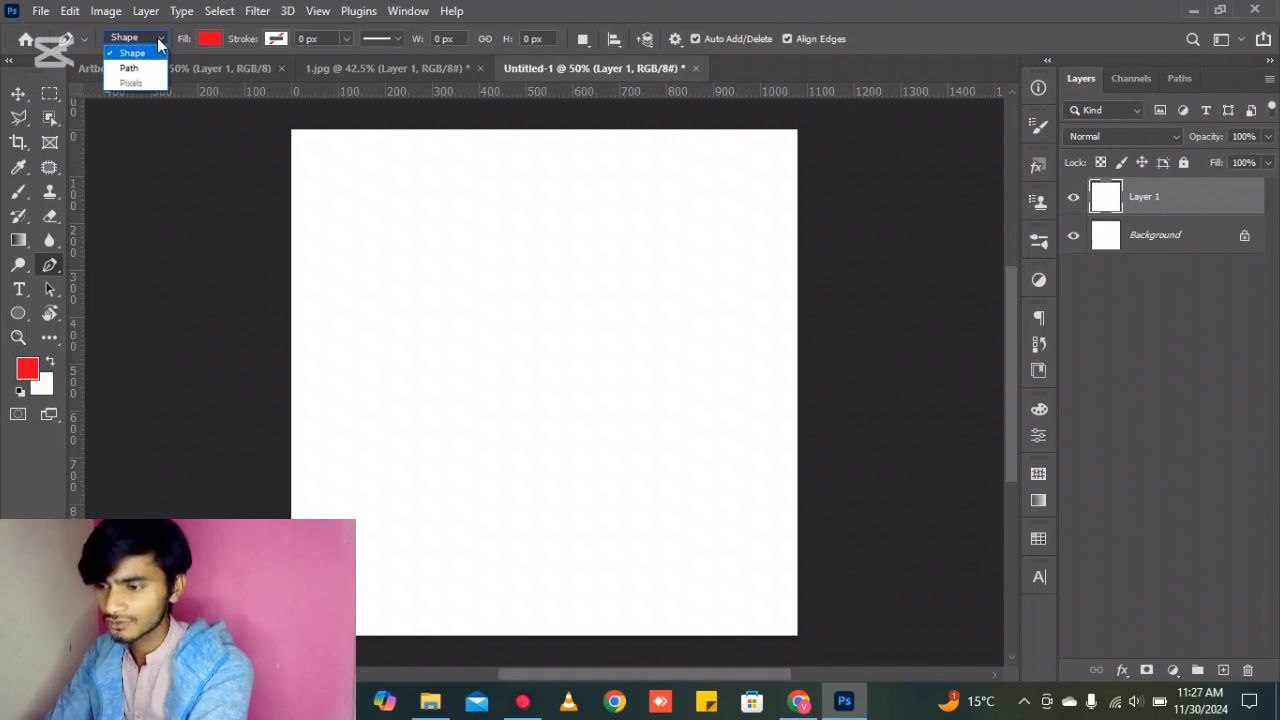
Draw a red four-sided shape about 344 by 262 px with the Pen tool in Shape mode, and undo it.
left_click(162, 43)
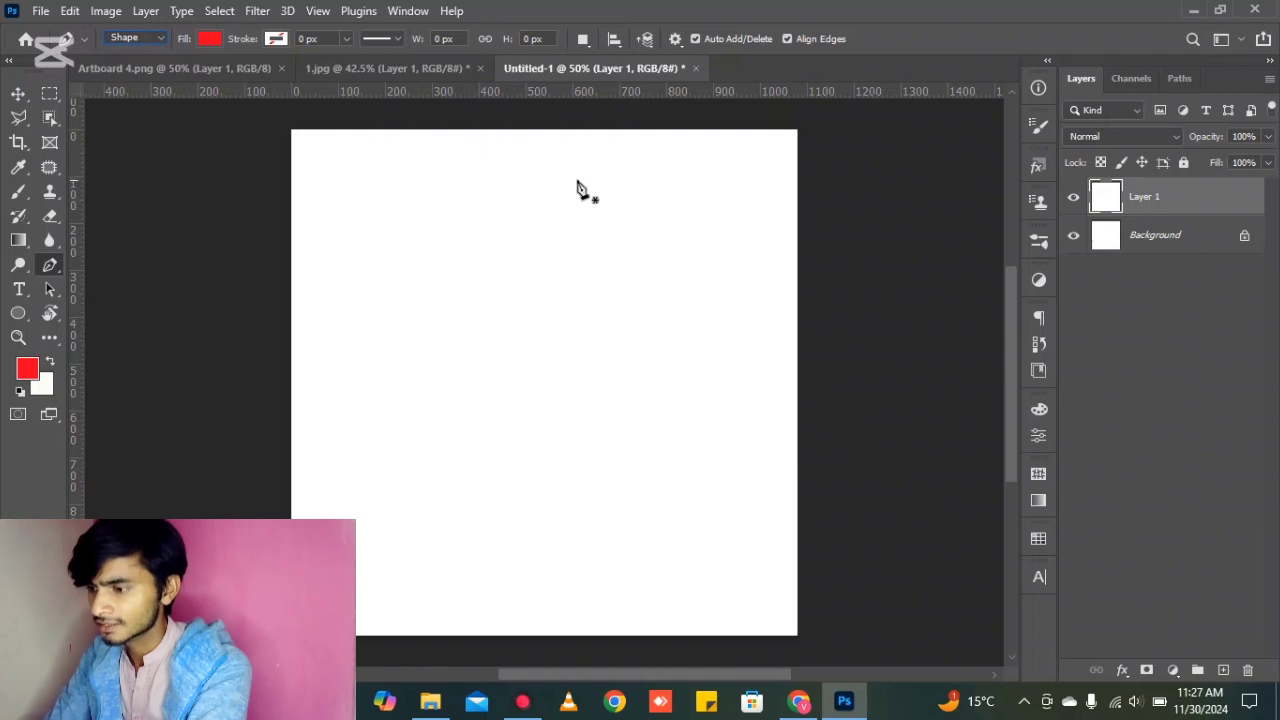
left_click(452, 228)
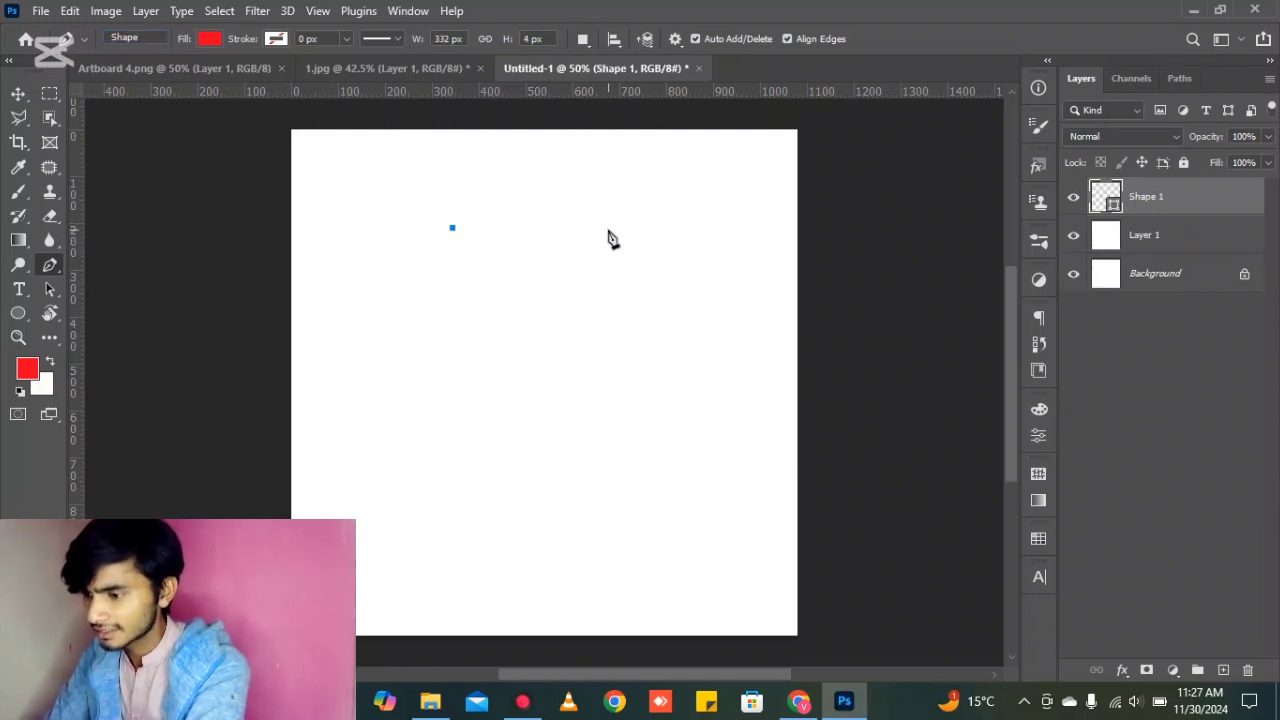
left_click(608, 229)
left_click(613, 341)
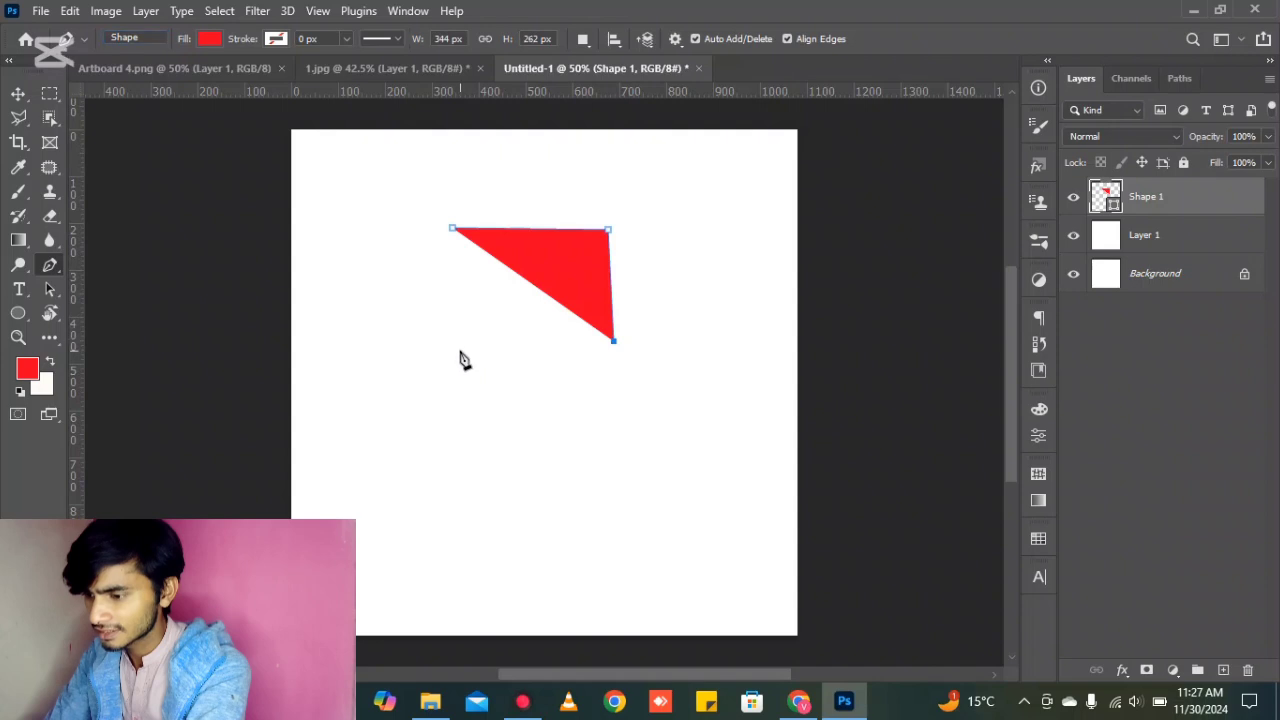
left_click(459, 350)
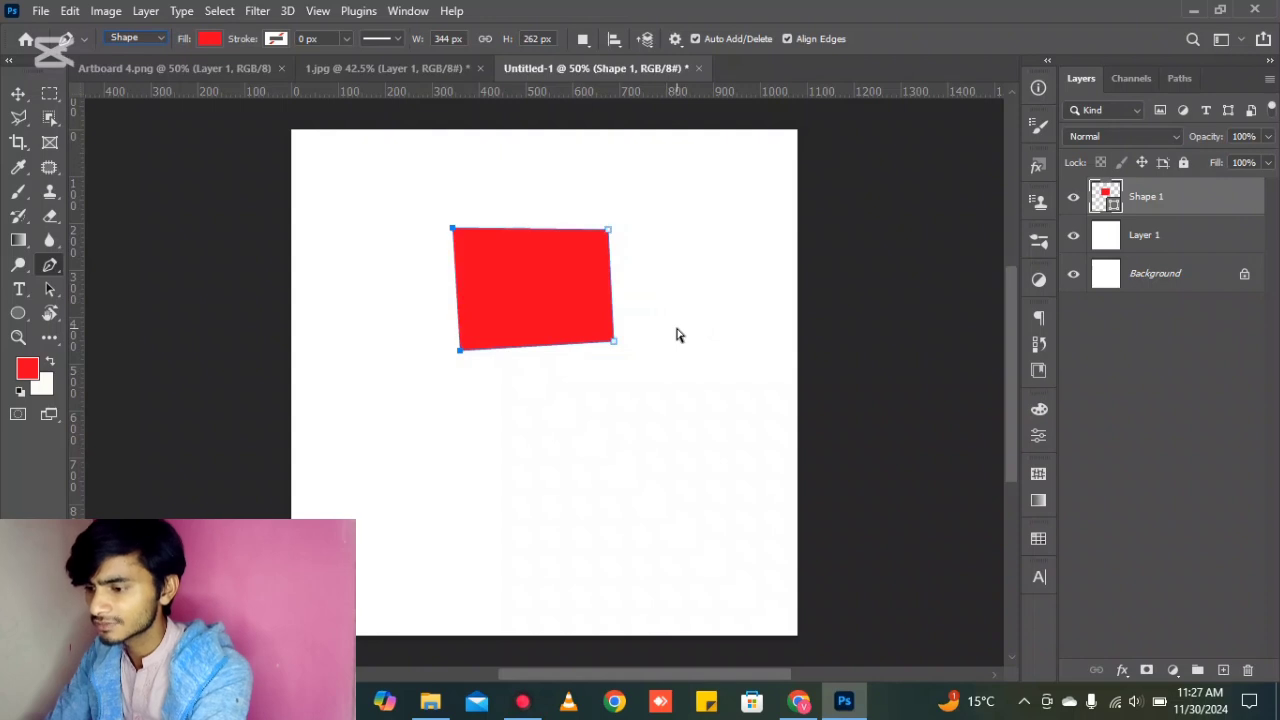
key("ctrl+z")
key("ctrl+z")
key("ctrl+z")
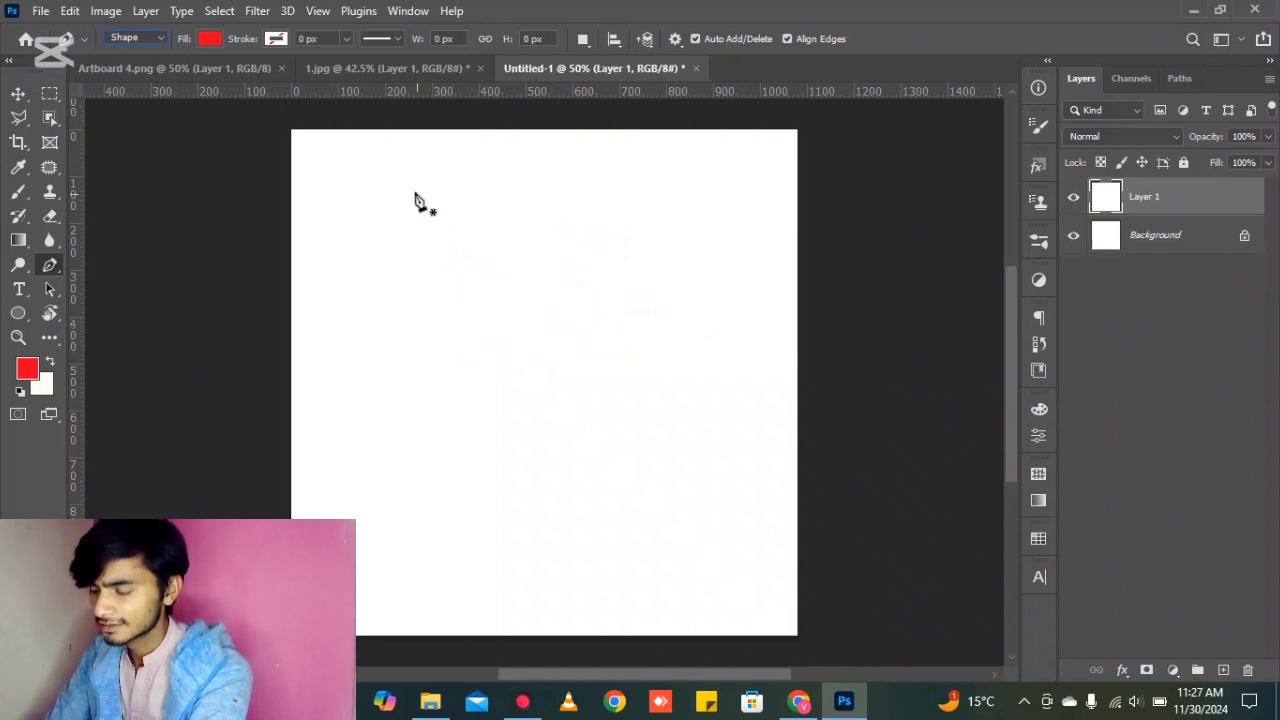
Draw a closed red triangle about 680 by 440 px in the canvas's upper half, and undo it.
left_click(404, 180)
left_click(724, 252)
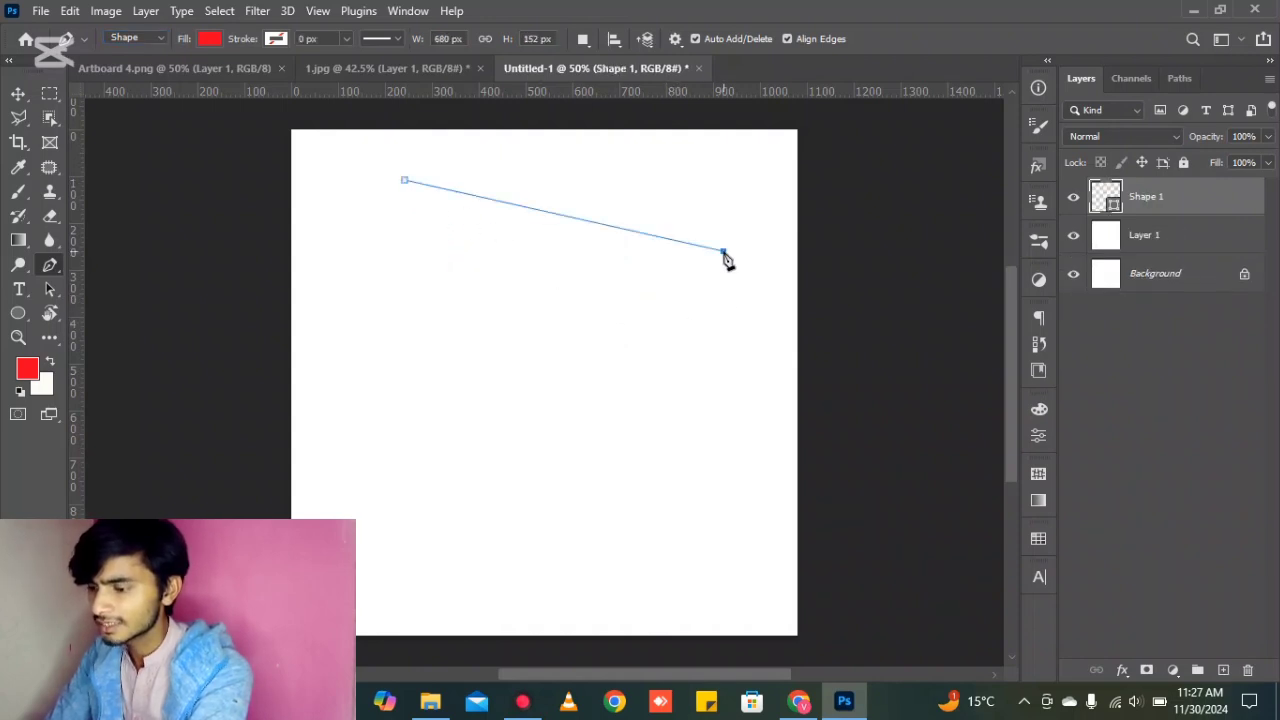
left_click(487, 385)
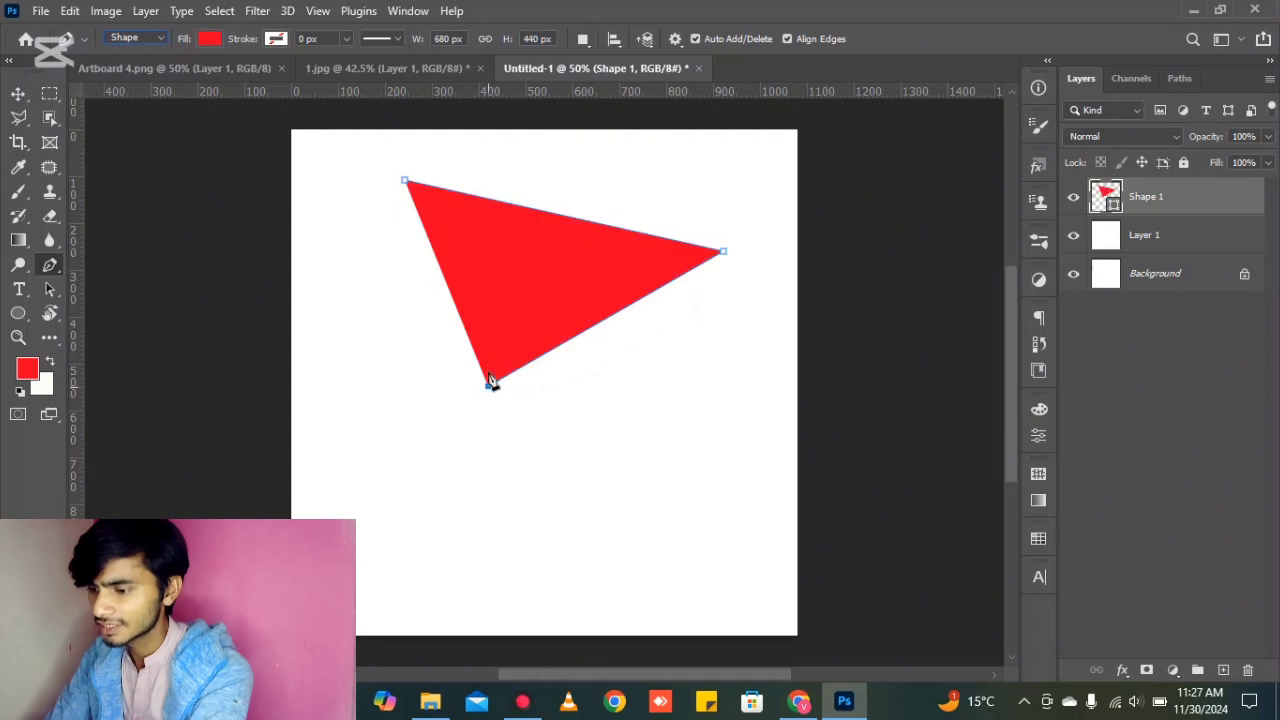
left_click(406, 184)
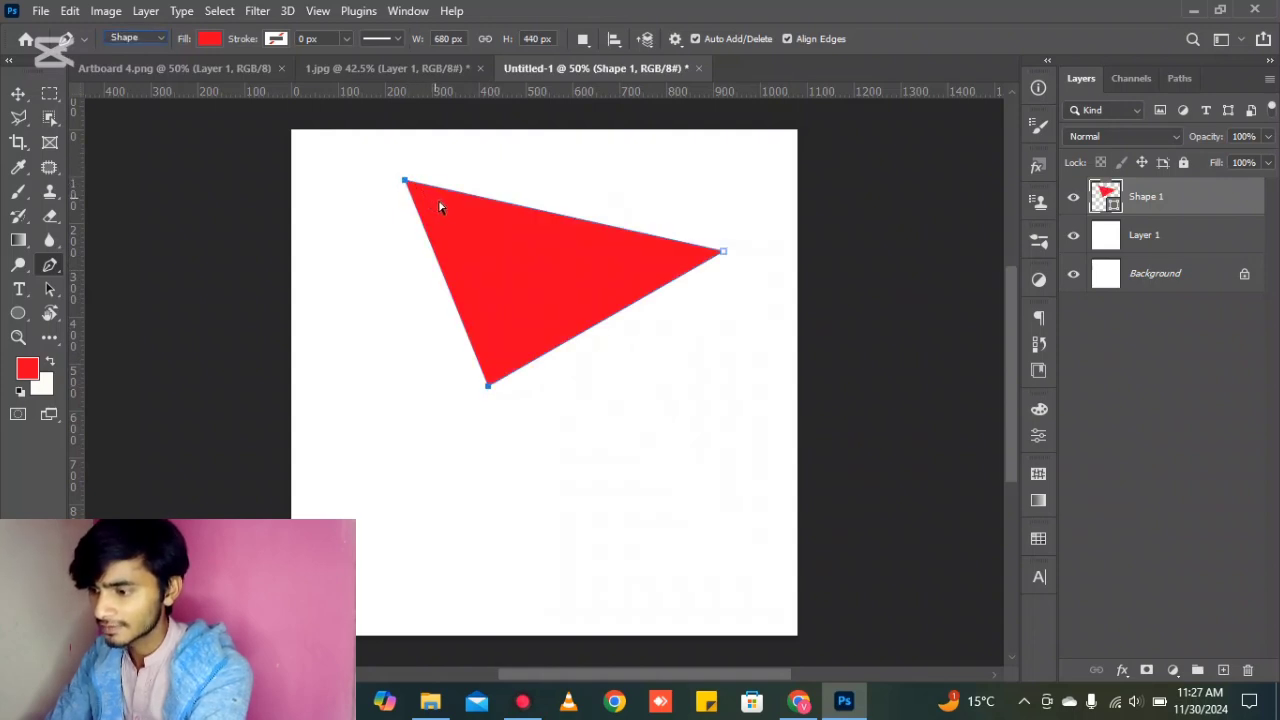
key("ctrl+z")
key("ctrl+z")
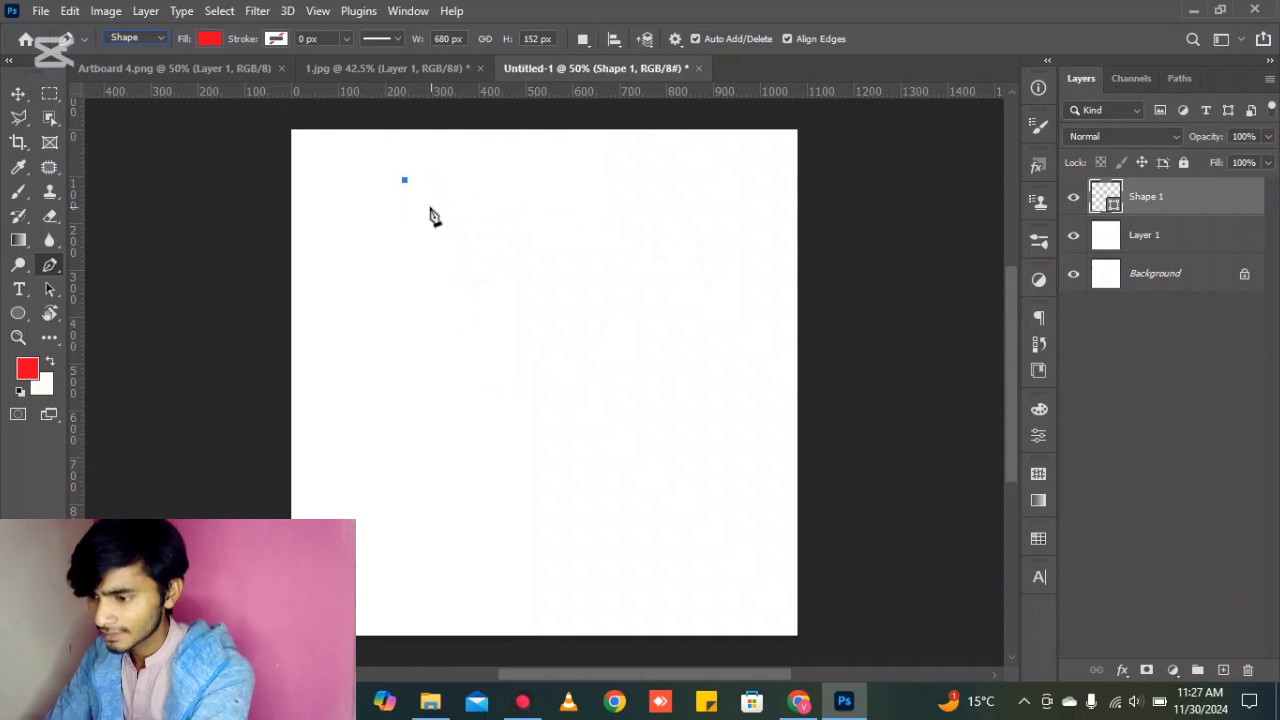
key("ctrl+z")
Draw a smaller red triangle about 492 by 324 px in the canvas's upper half, and undo it.
left_click(410, 187)
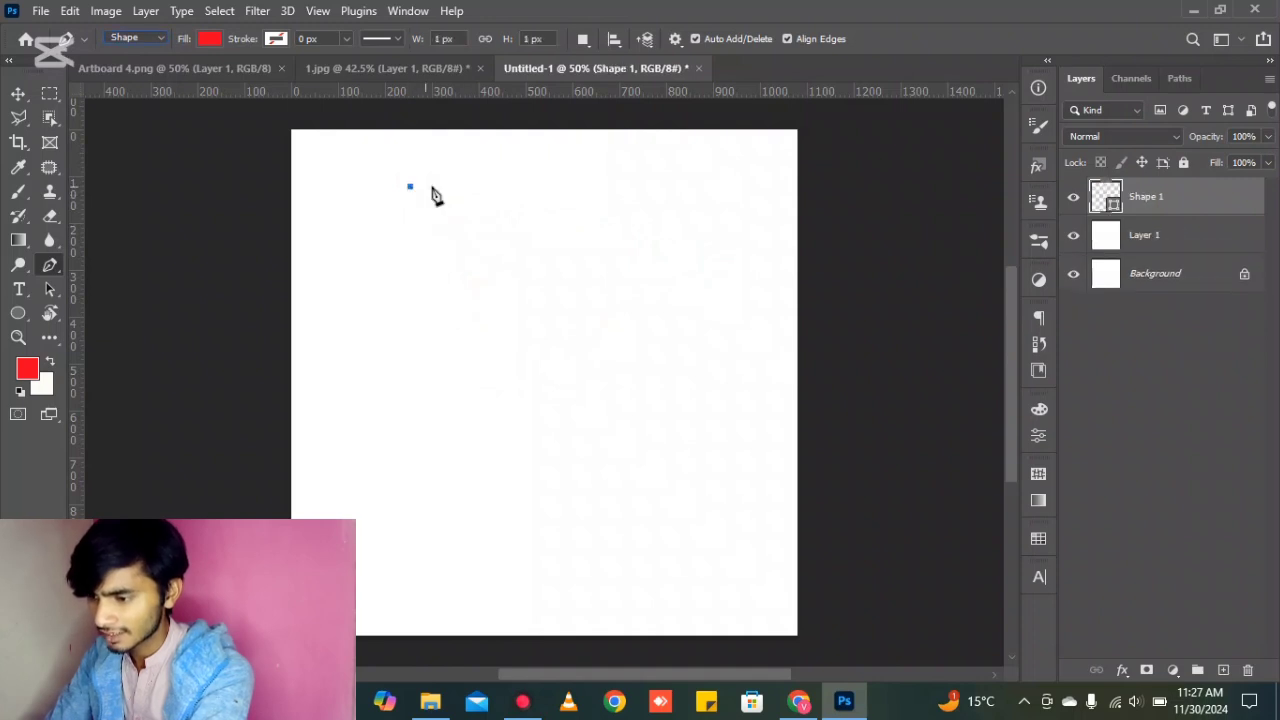
left_click(641, 205)
left_click(460, 338)
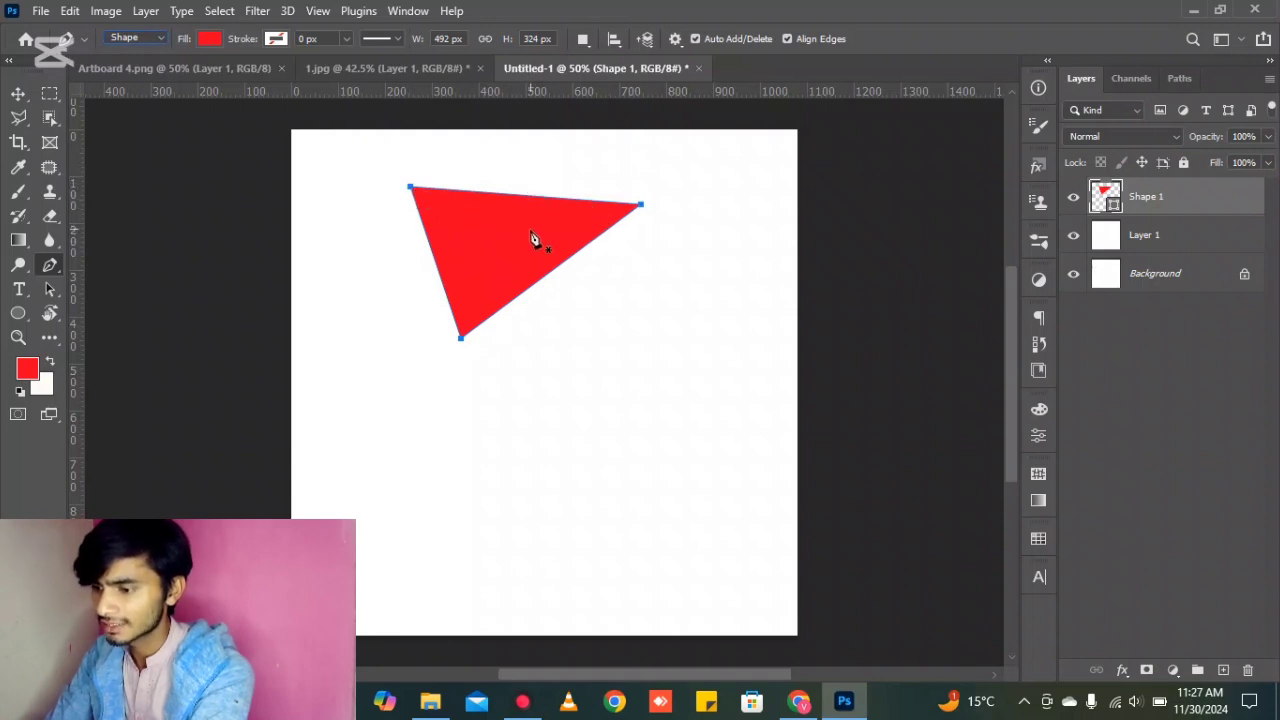
key("ctrl+z")
key("ctrl+z")
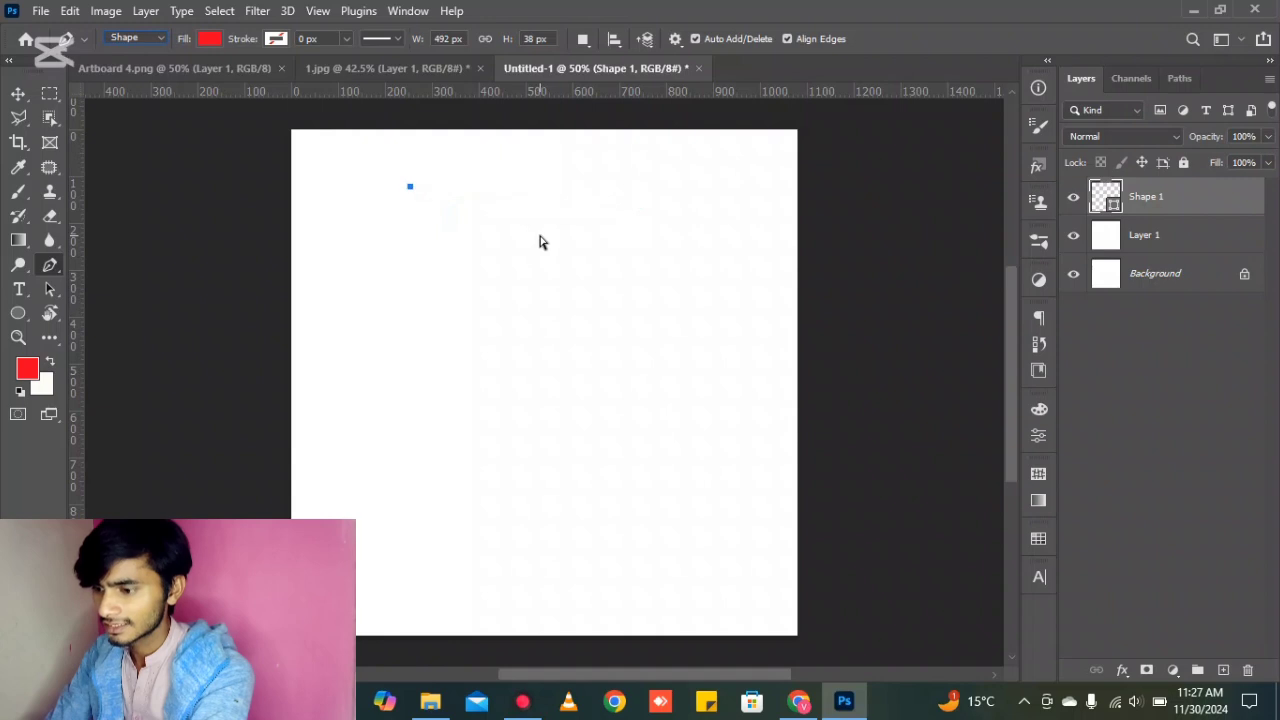
key("ctrl+z")
Draw a closed, self-overlapping red polygon about 604 by 300 px with straight segments across the canvas's upper part.
left_click(461, 188)
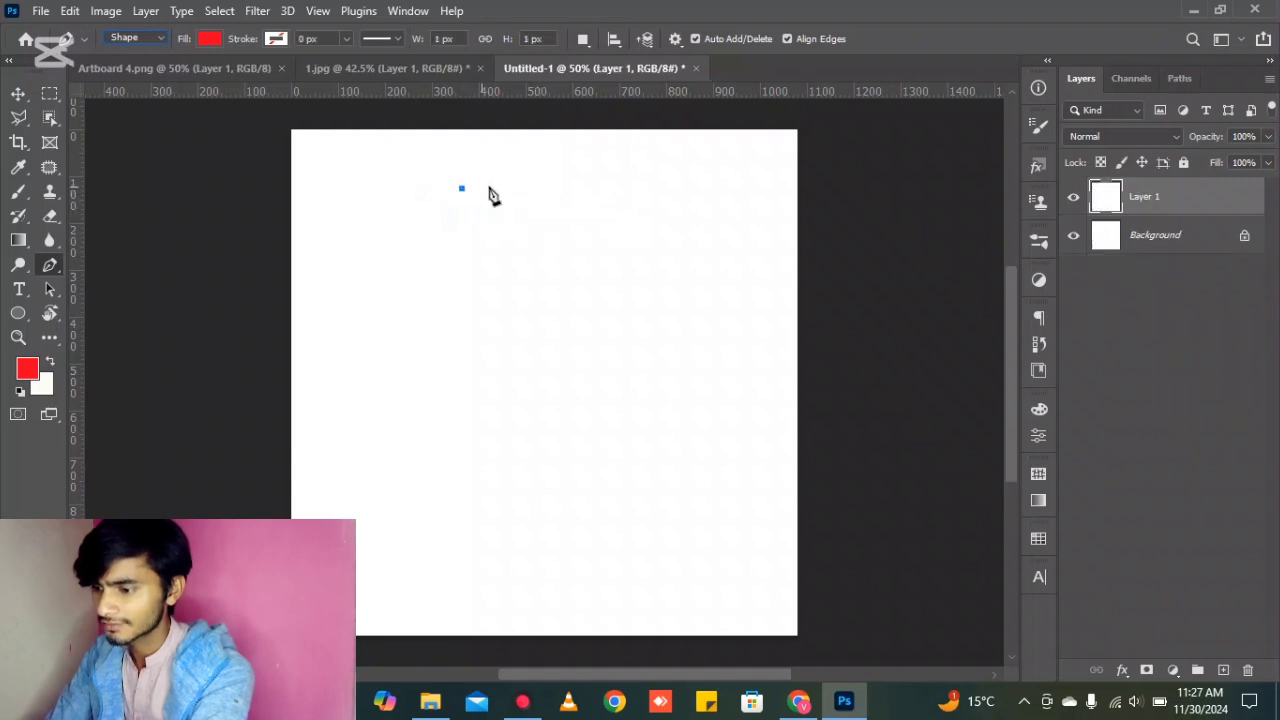
left_click(622, 186)
left_click(645, 250)
left_click(594, 294)
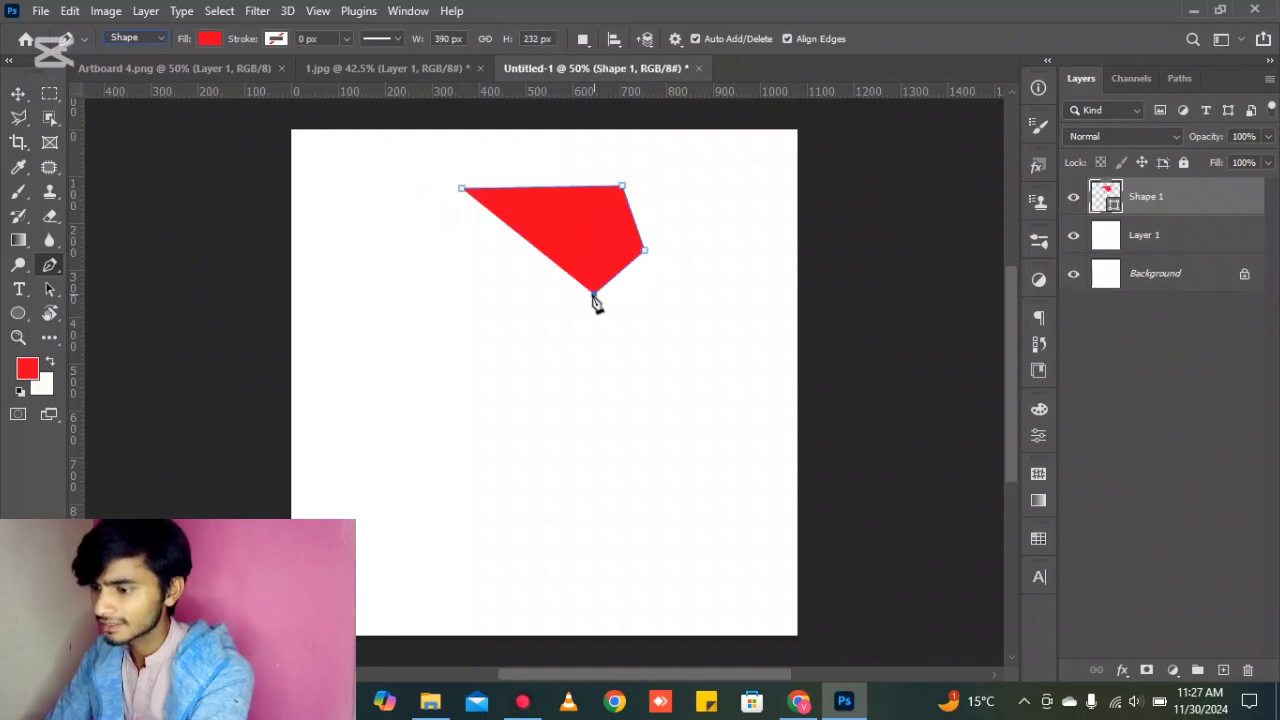
left_click(498, 272)
left_click(461, 201)
left_click(503, 170)
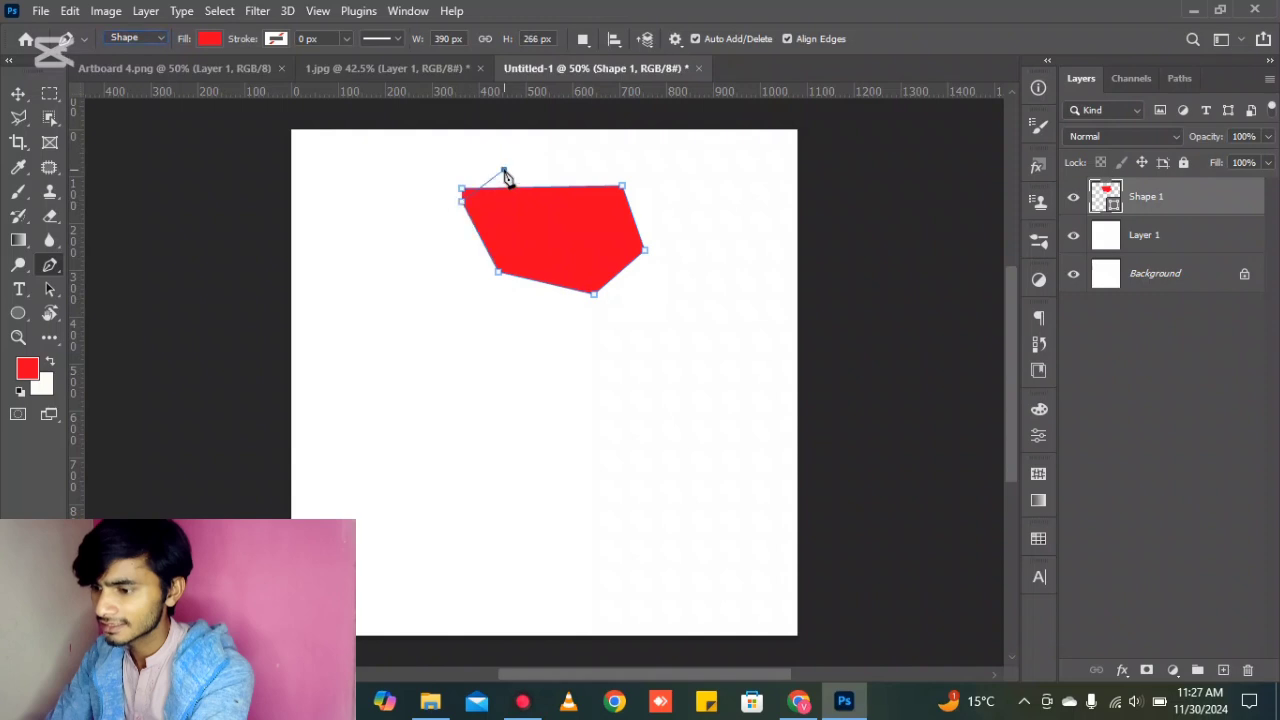
left_click(455, 155)
left_click(411, 184)
left_click(427, 273)
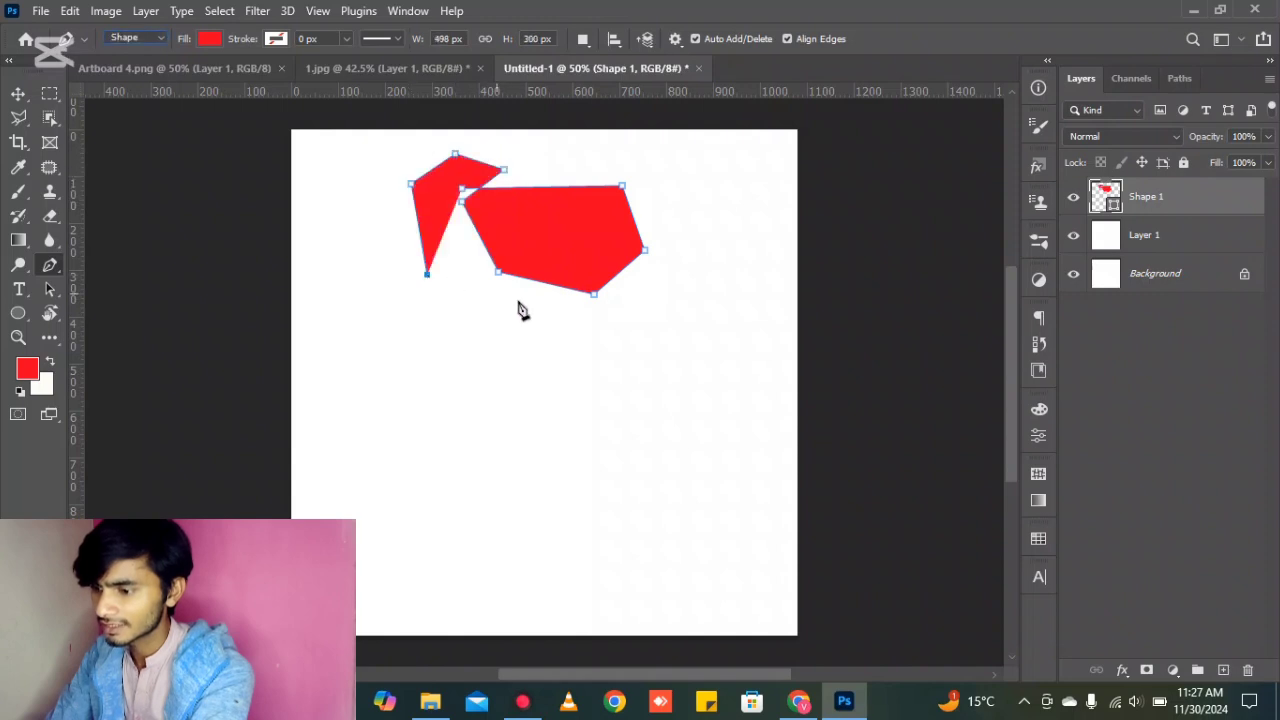
left_click(646, 281)
left_click(694, 207)
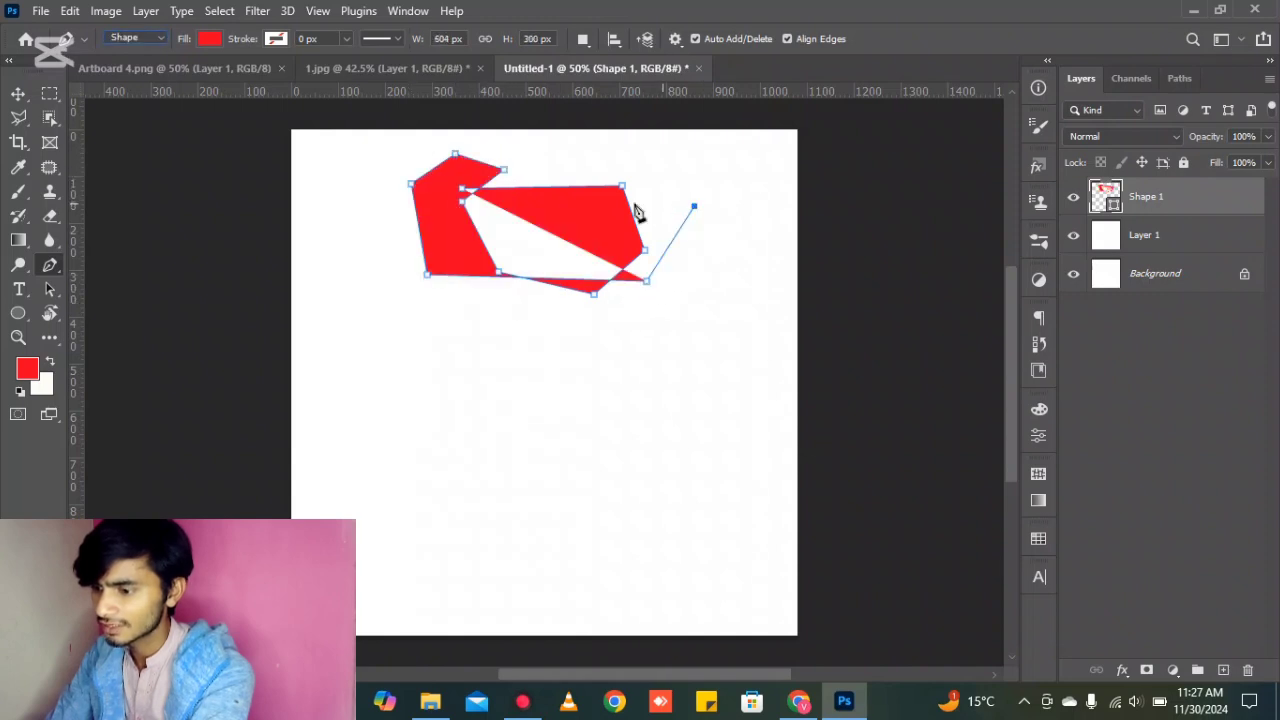
left_click(462, 191)
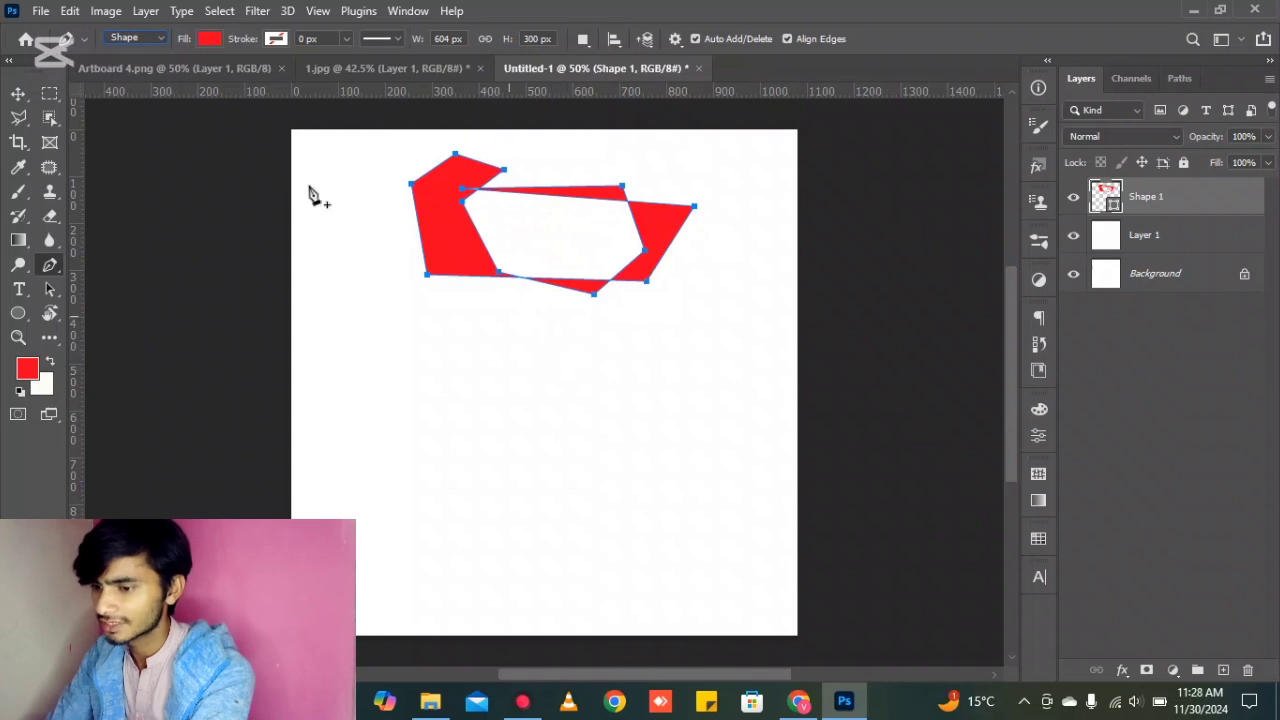
Undo the polygon's last anchor edits and return to the Pen tool with Layer 1 selected.
left_click(18, 93)
left_click(435, 372)
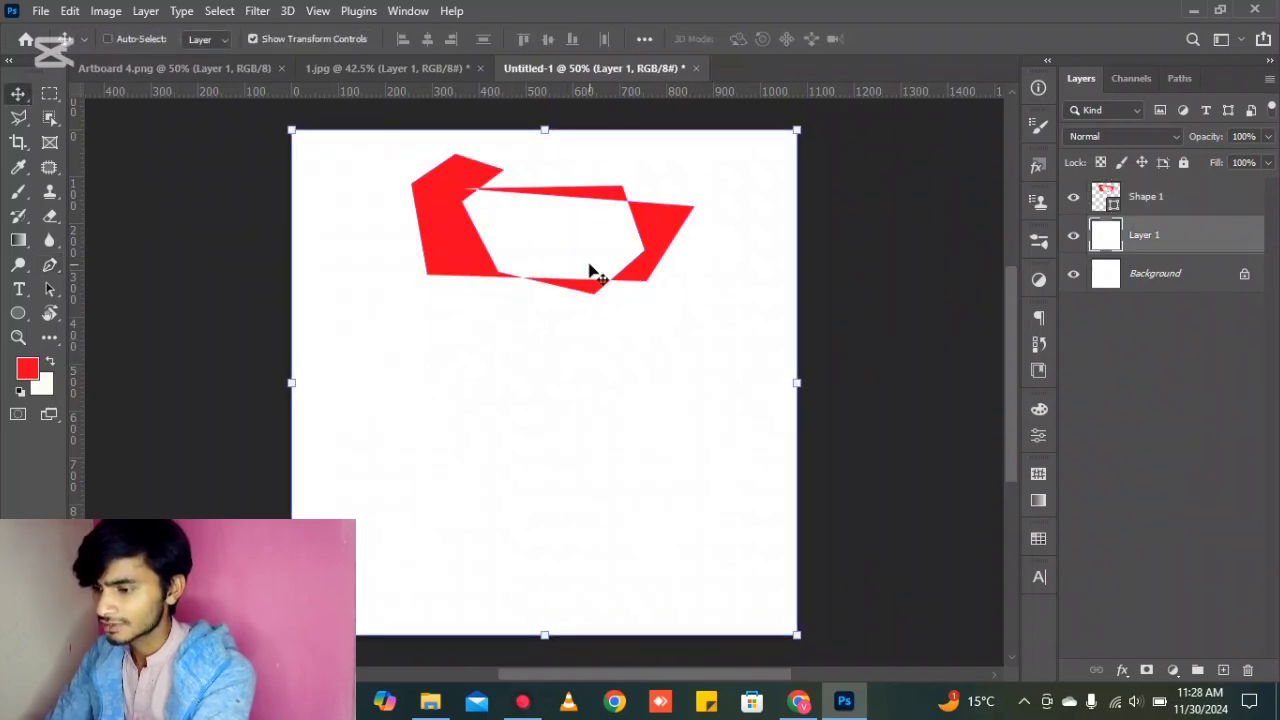
key("ctrl+z")
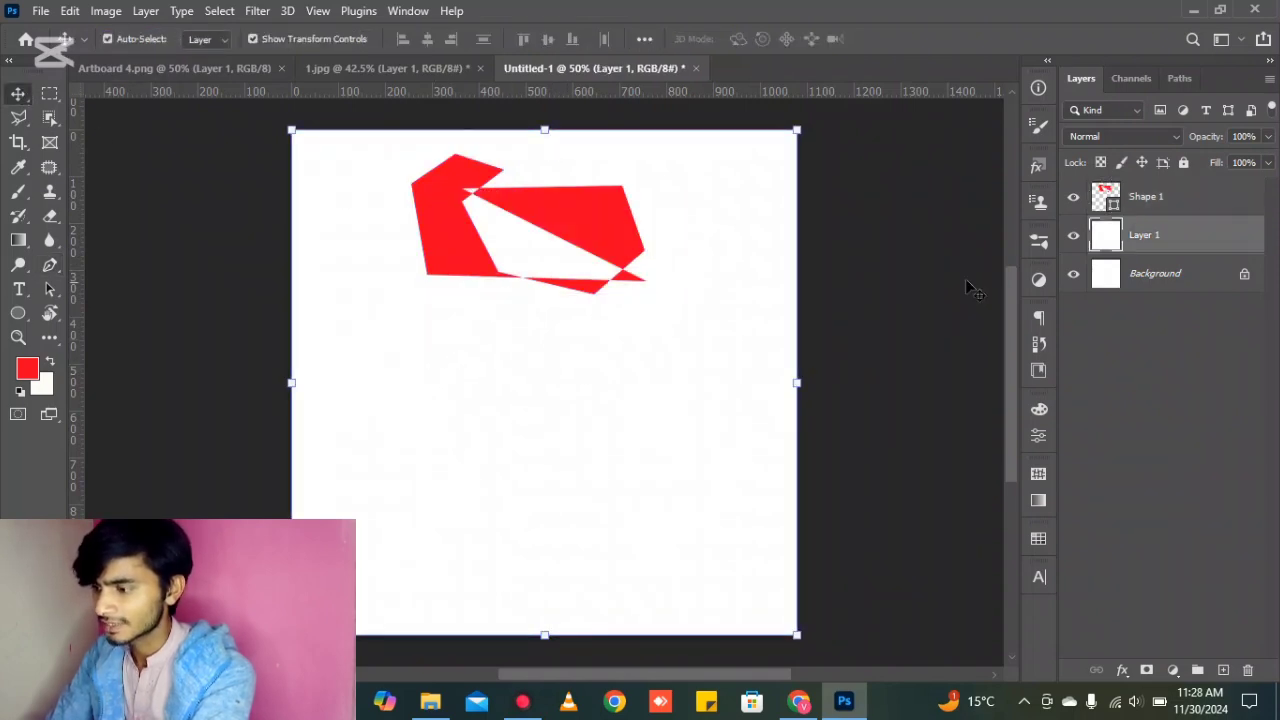
left_click(53, 263)
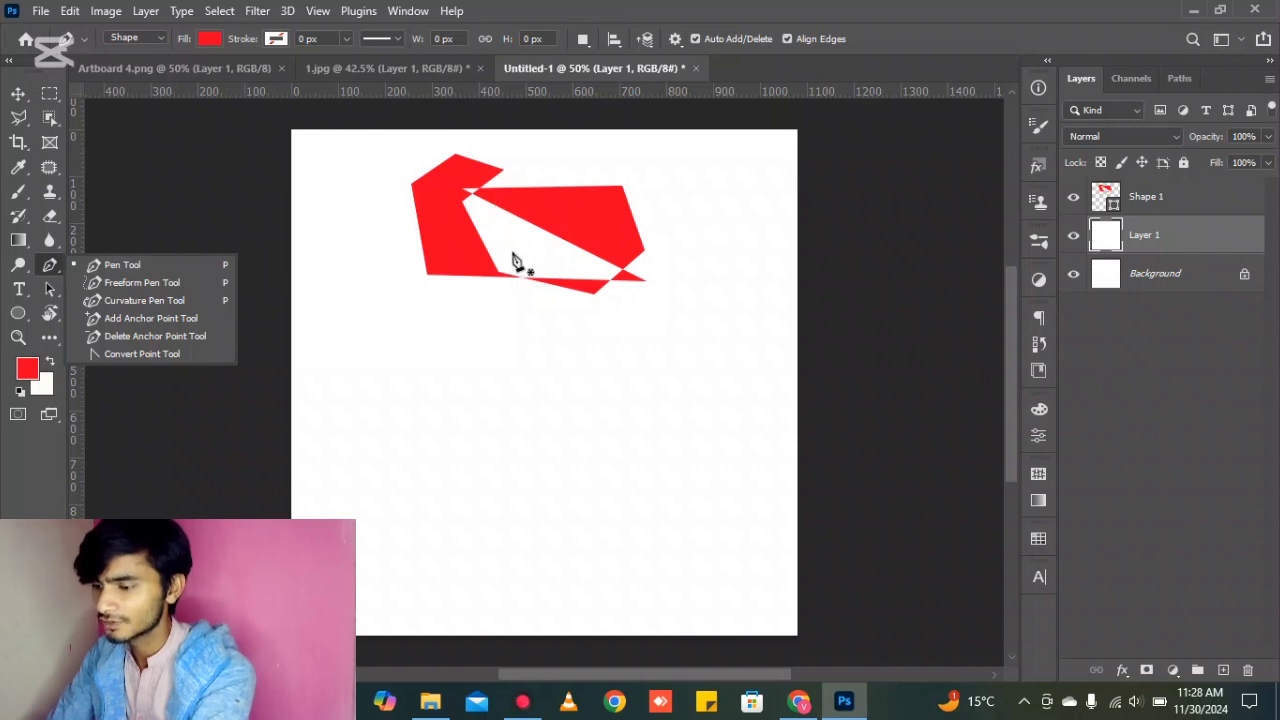
View the furniture relocation design in Artboard 4.png and return to the Untitled-1 document.
left_click(200, 67)
left_click(200, 67)
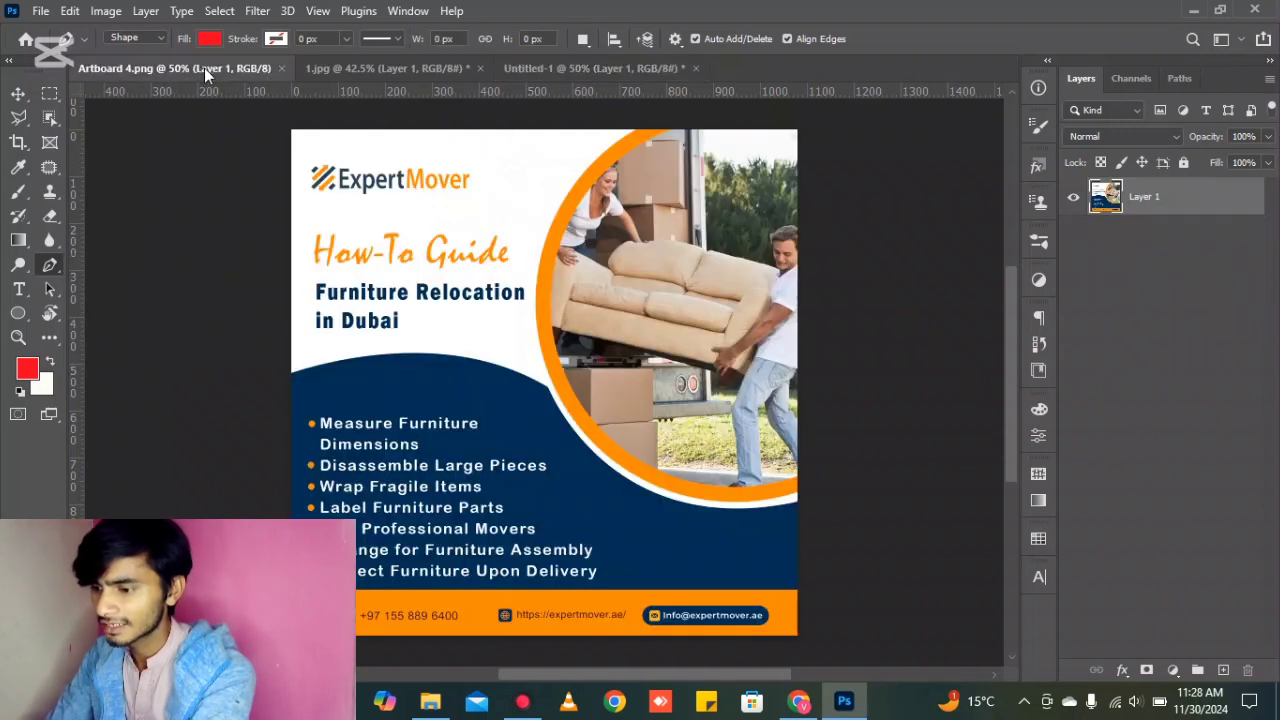
left_click(368, 67)
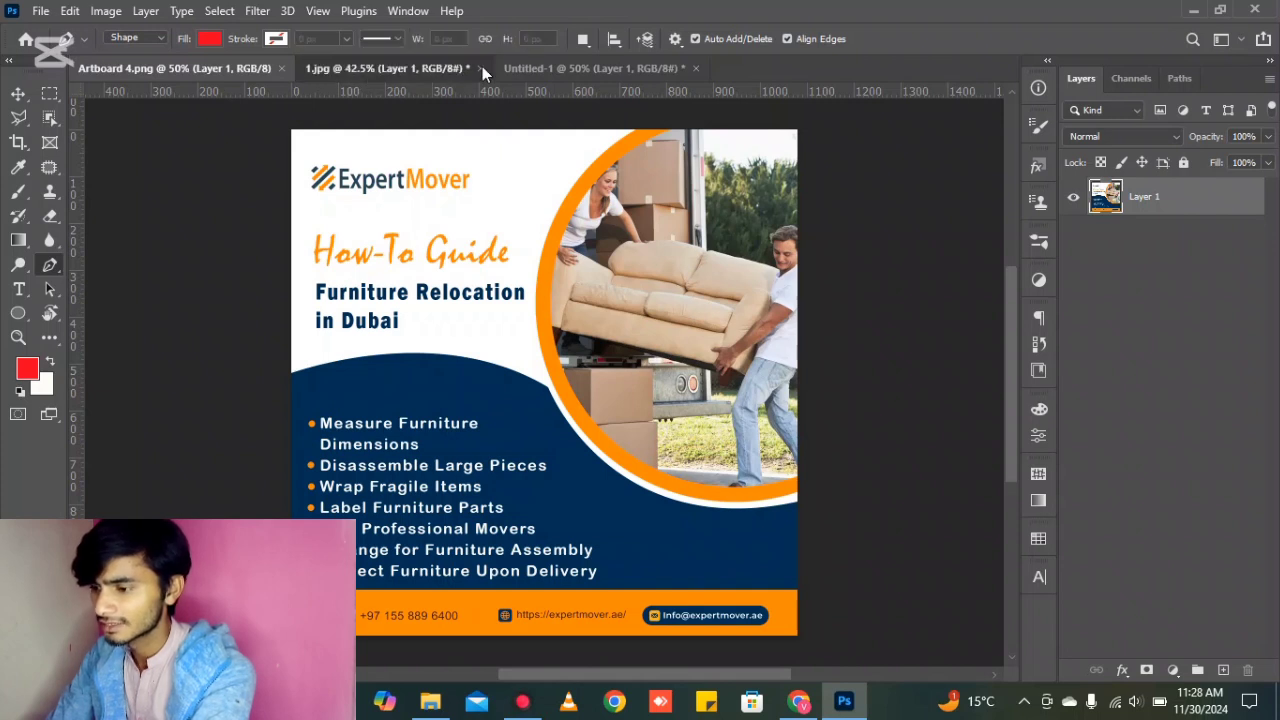
left_click(564, 65)
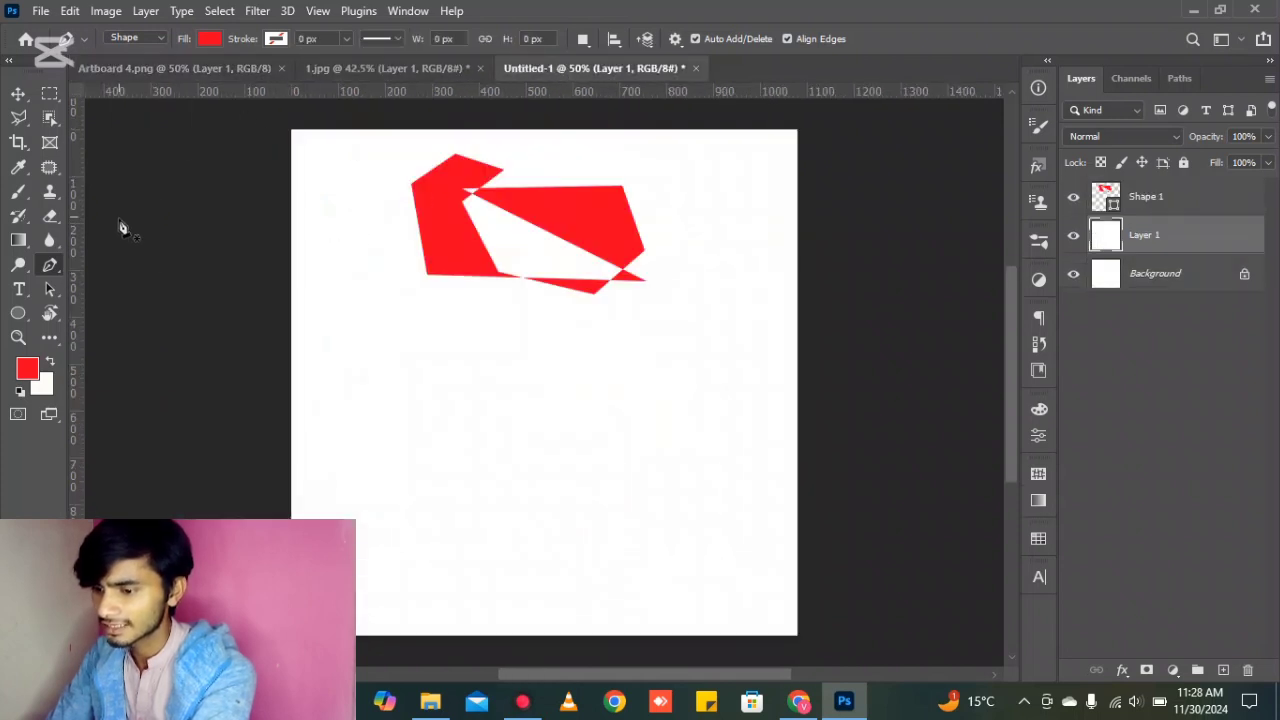
Draw two red freehand shapes below the polygon with the Freeform Pen, about 618 by 333 px and 215 by 199 px, undoing each.
right_click(52, 265)
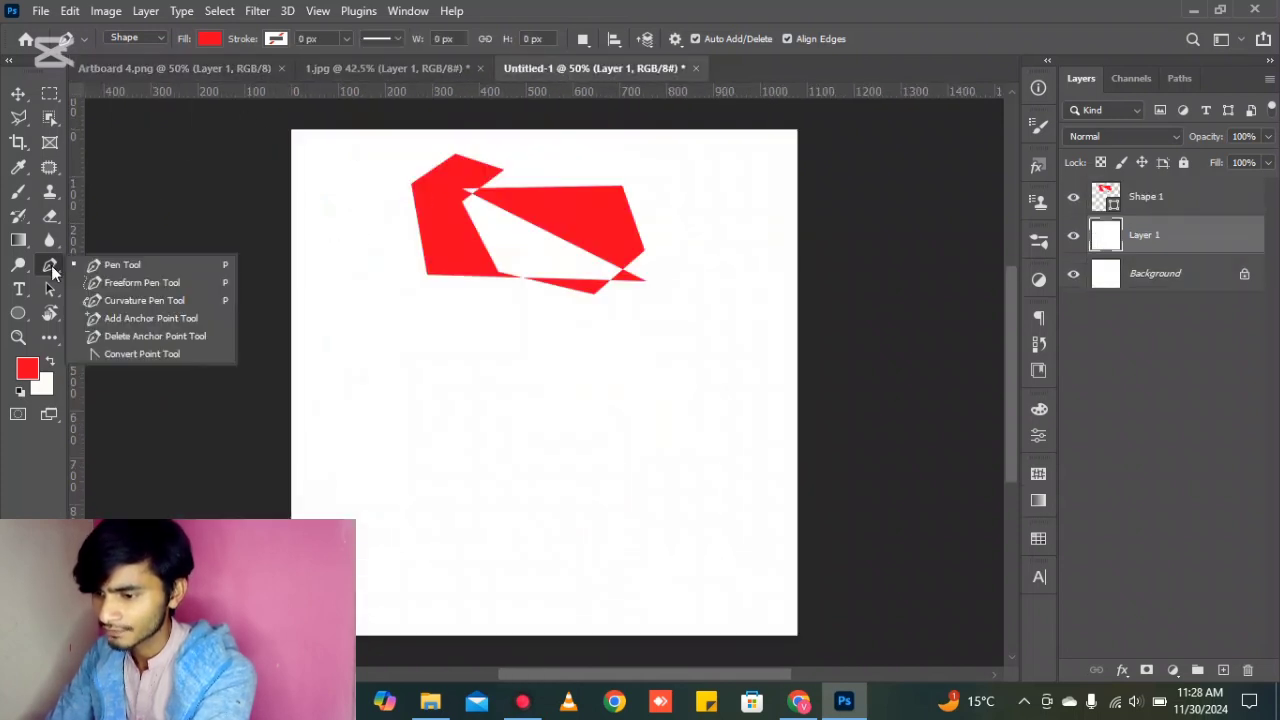
left_click(148, 285)
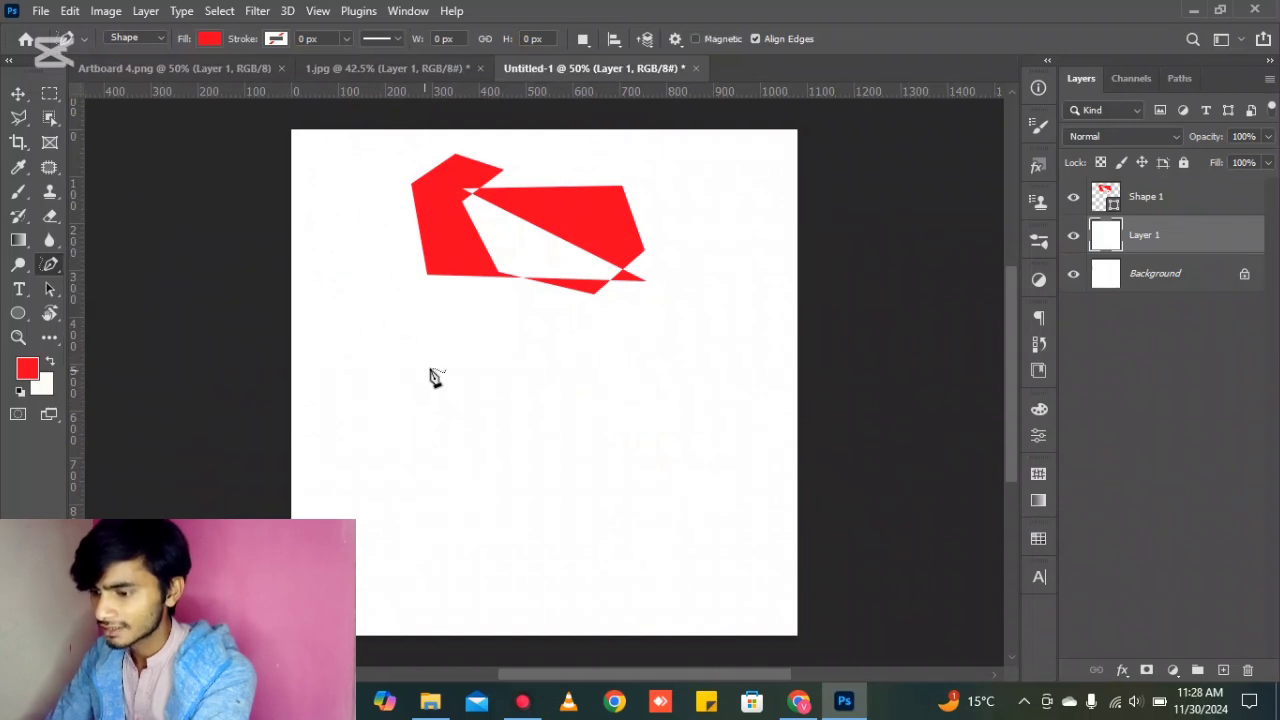
mouse_move(464, 375)
left_mouse_down()
mouse_move(532, 342)
mouse_move(615, 341)
mouse_move(675, 366)
mouse_move(676, 441)
mouse_move(546, 490)
mouse_move(433, 494)
mouse_move(407, 403)
mouse_move(469, 379)
left_mouse_up()
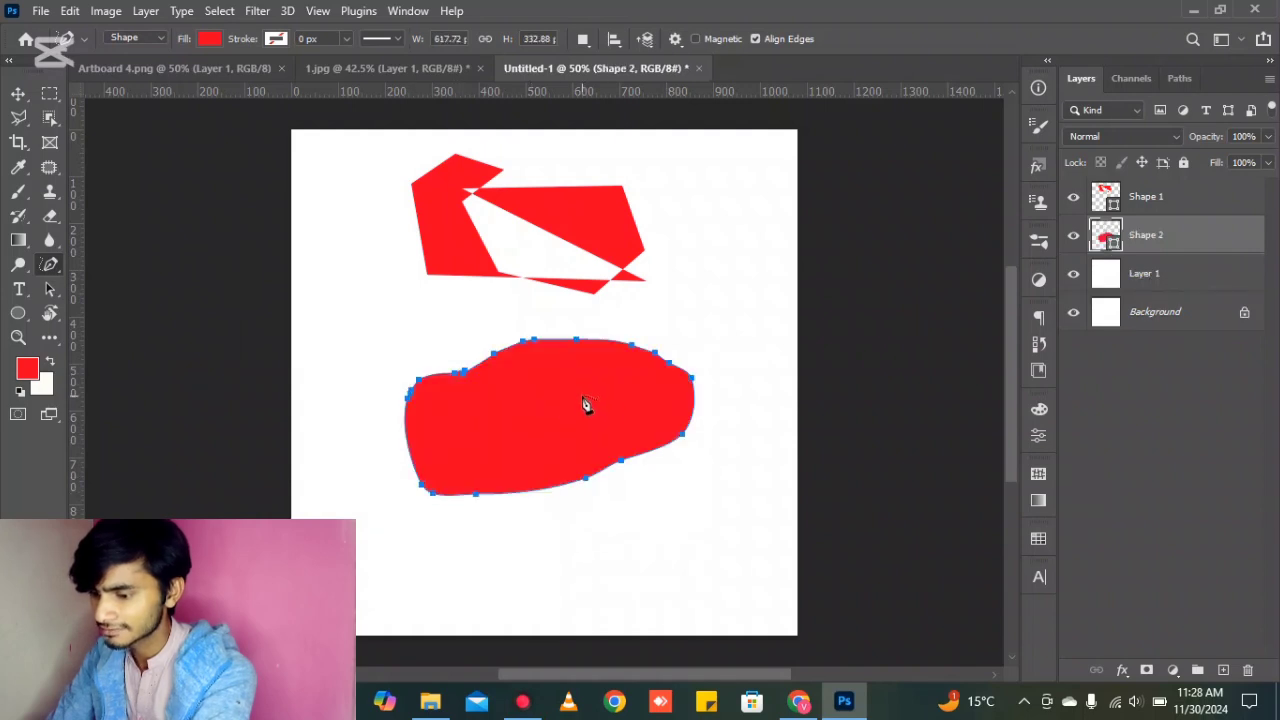
key("ctrl+z")
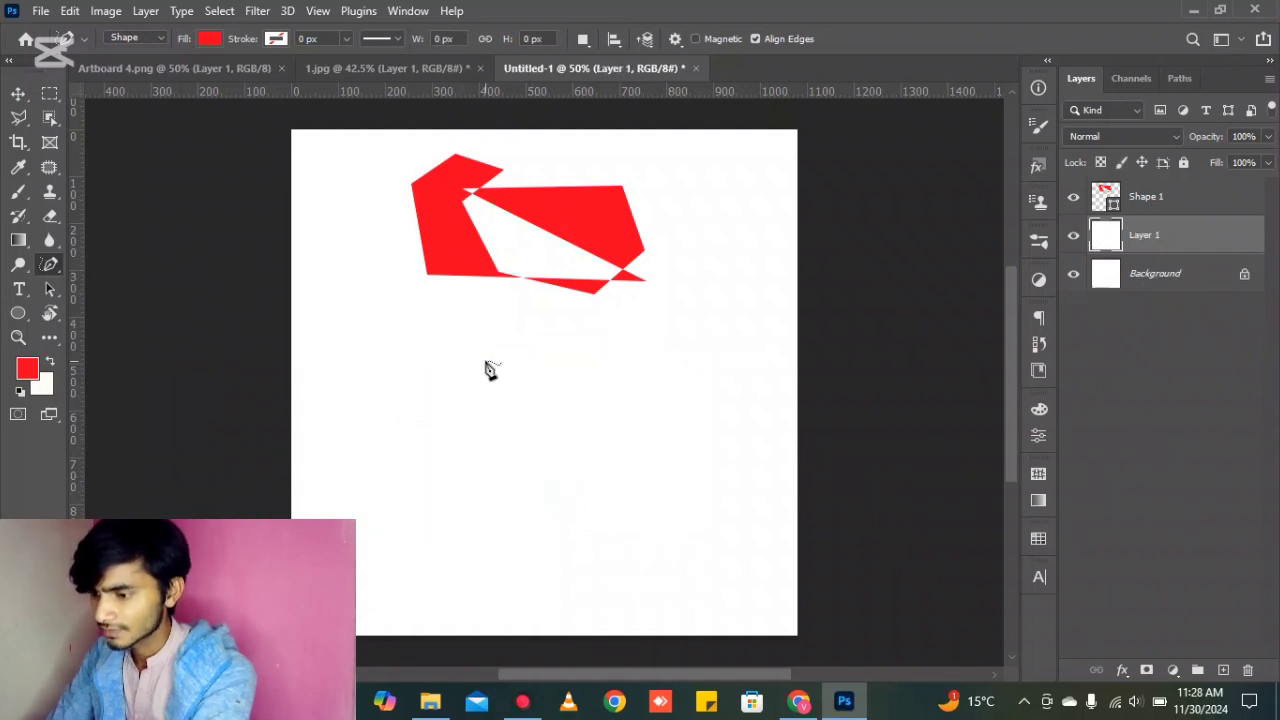
mouse_move(540, 378)
left_mouse_down()
mouse_move(518, 345)
mouse_move(449, 361)
mouse_move(460, 417)
mouse_move(535, 423)
mouse_move(538, 367)
left_mouse_up()
key("ctrl+z")
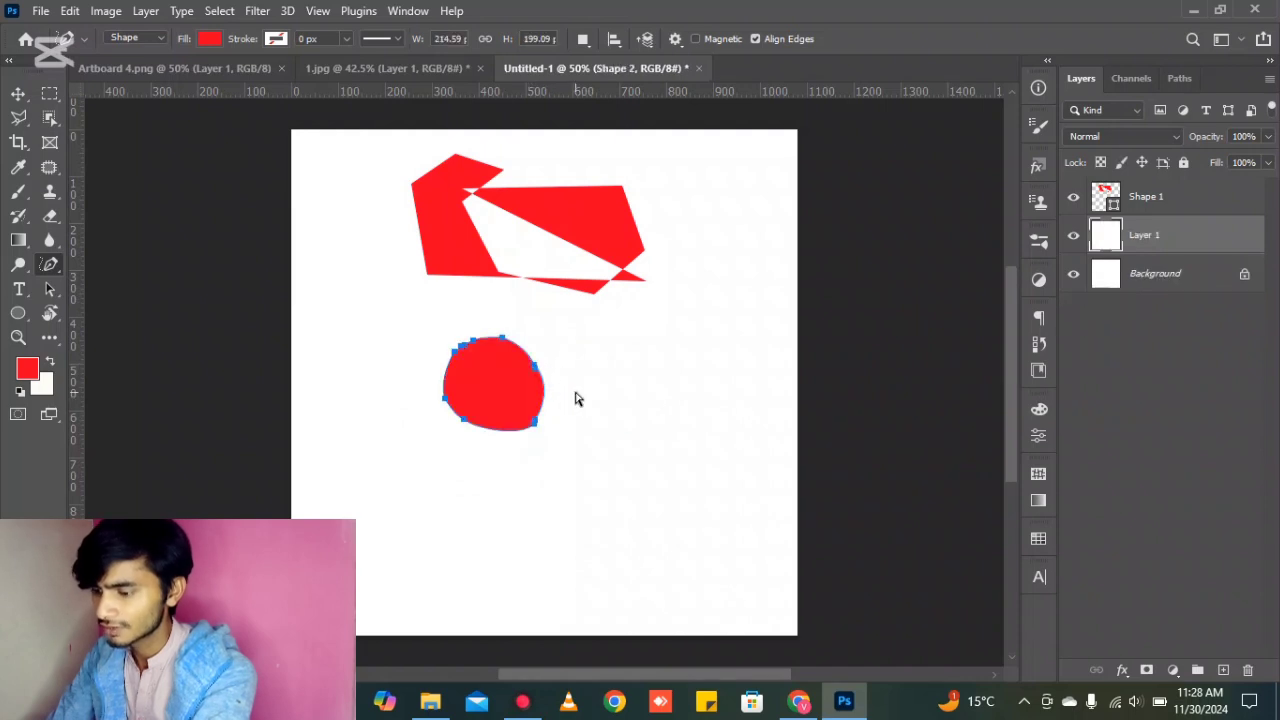
Draw a closed, nearly circular red shape about 250 by 269 px below the polygon with the Curvature Pen tool.
right_click(52, 263)
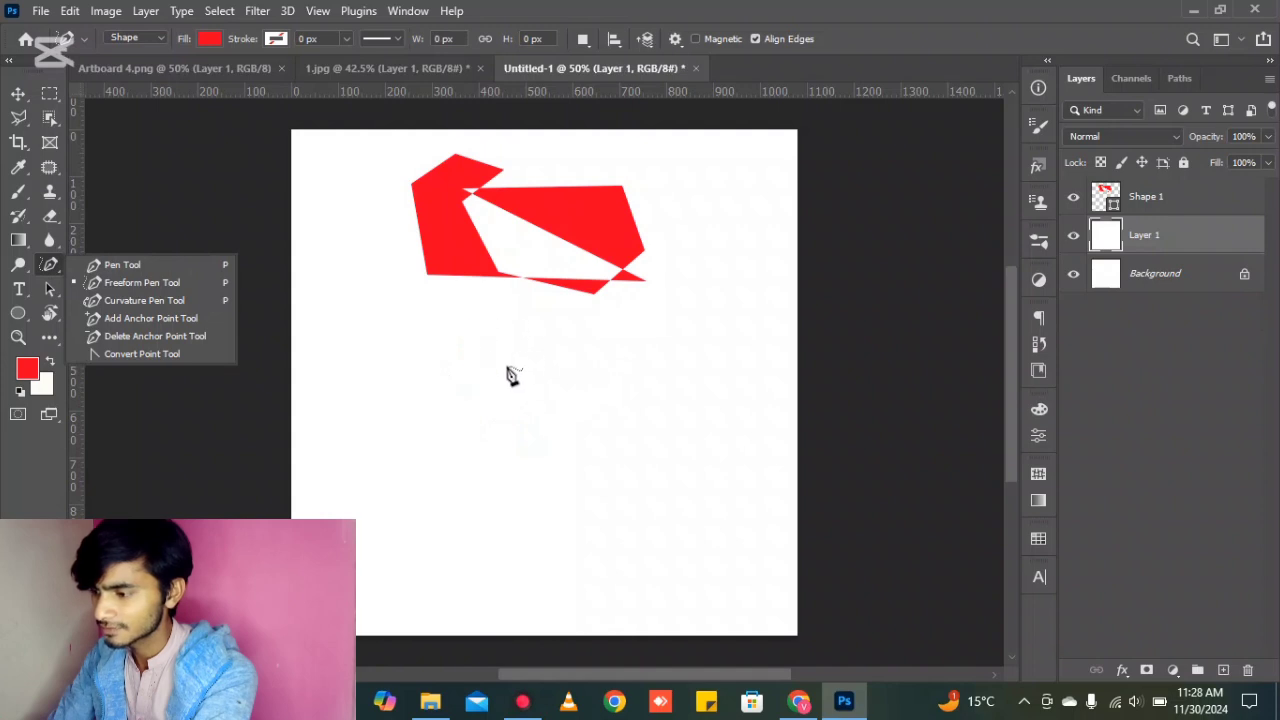
left_click(157, 302)
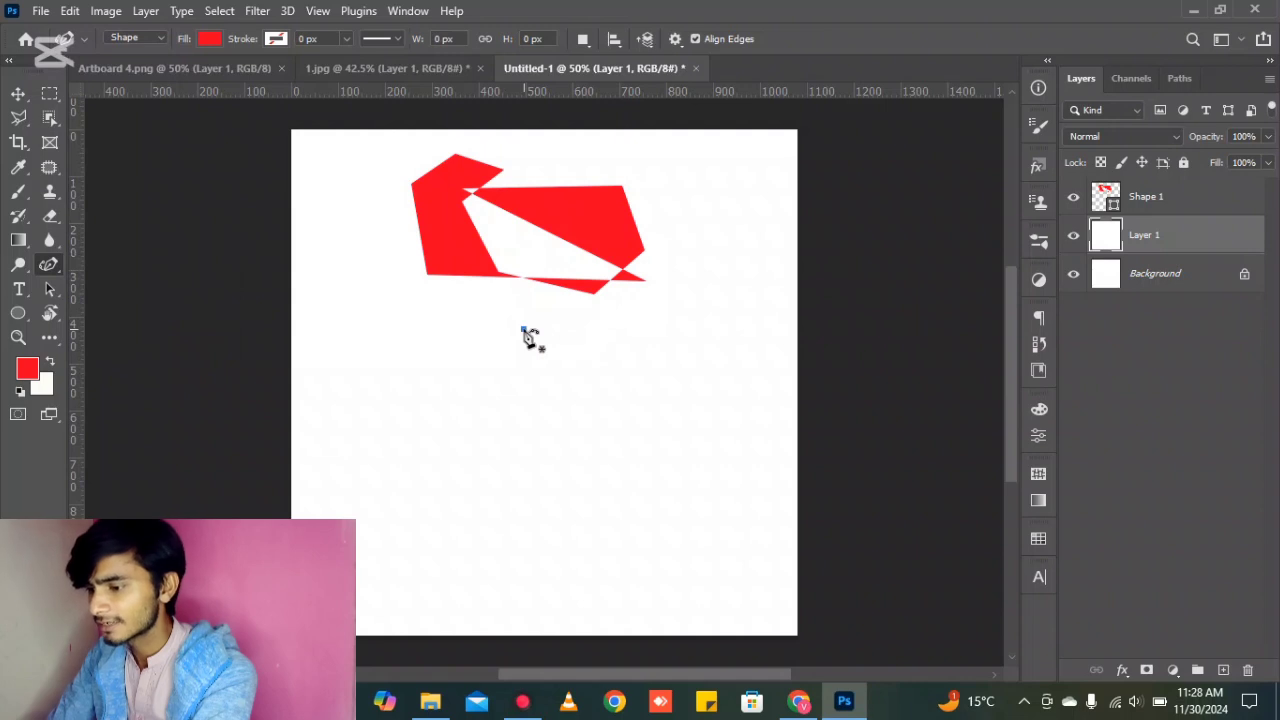
left_click(523, 330)
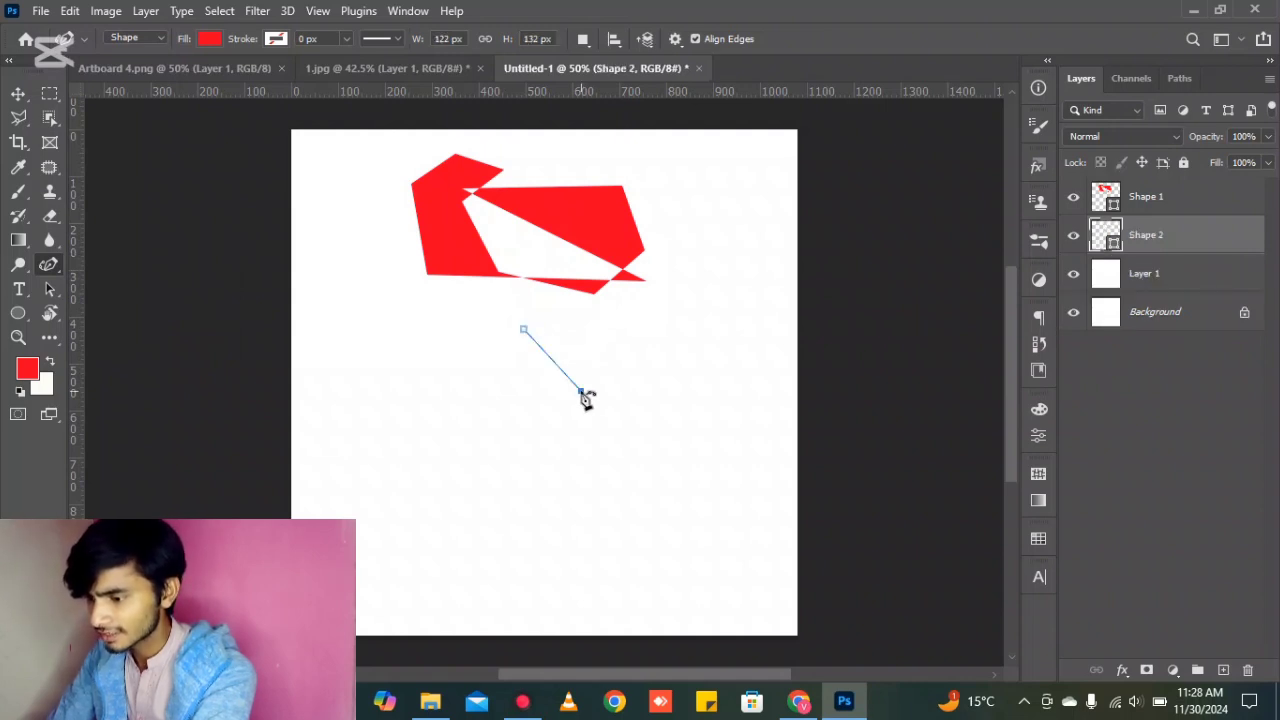
left_click(581, 390)
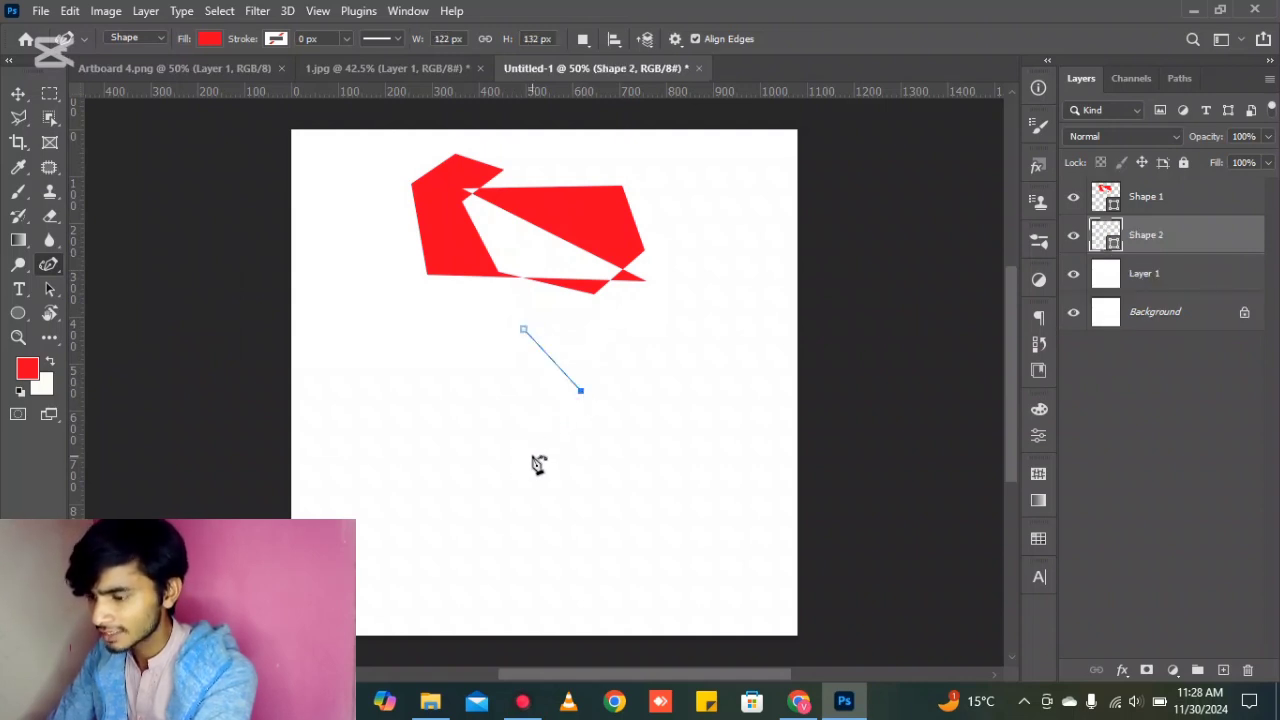
left_click(533, 456)
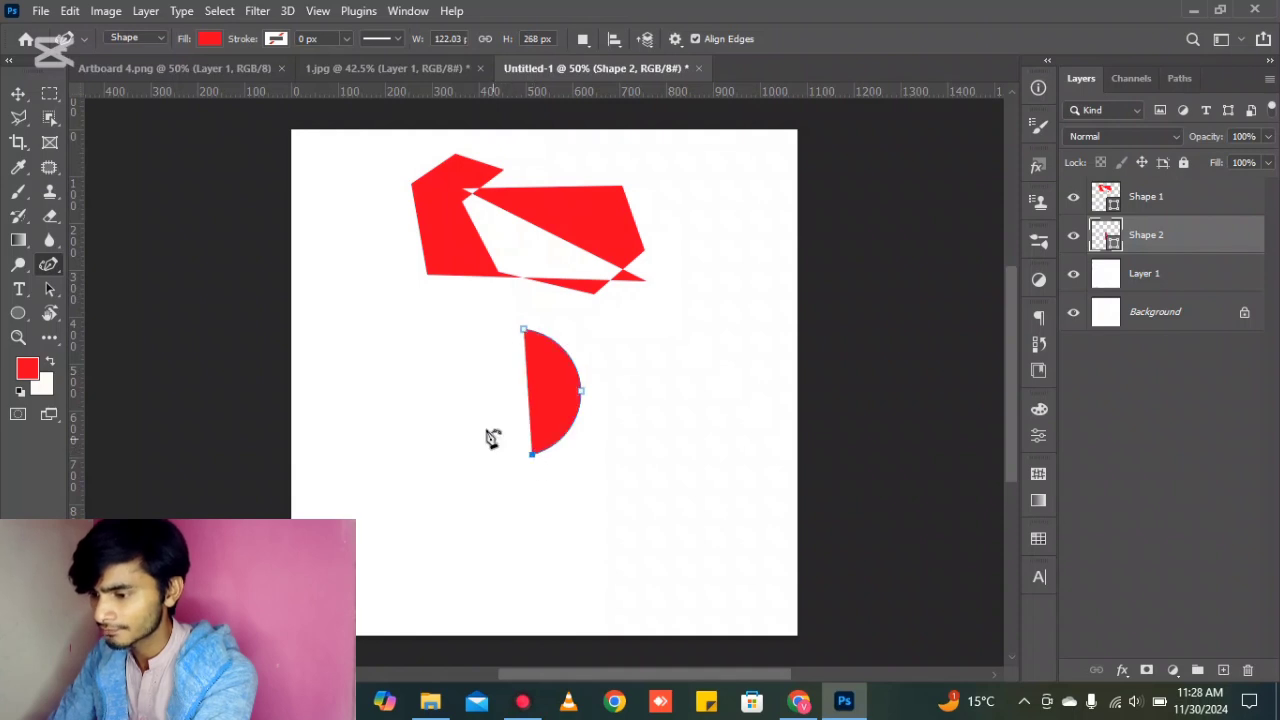
left_click(463, 396)
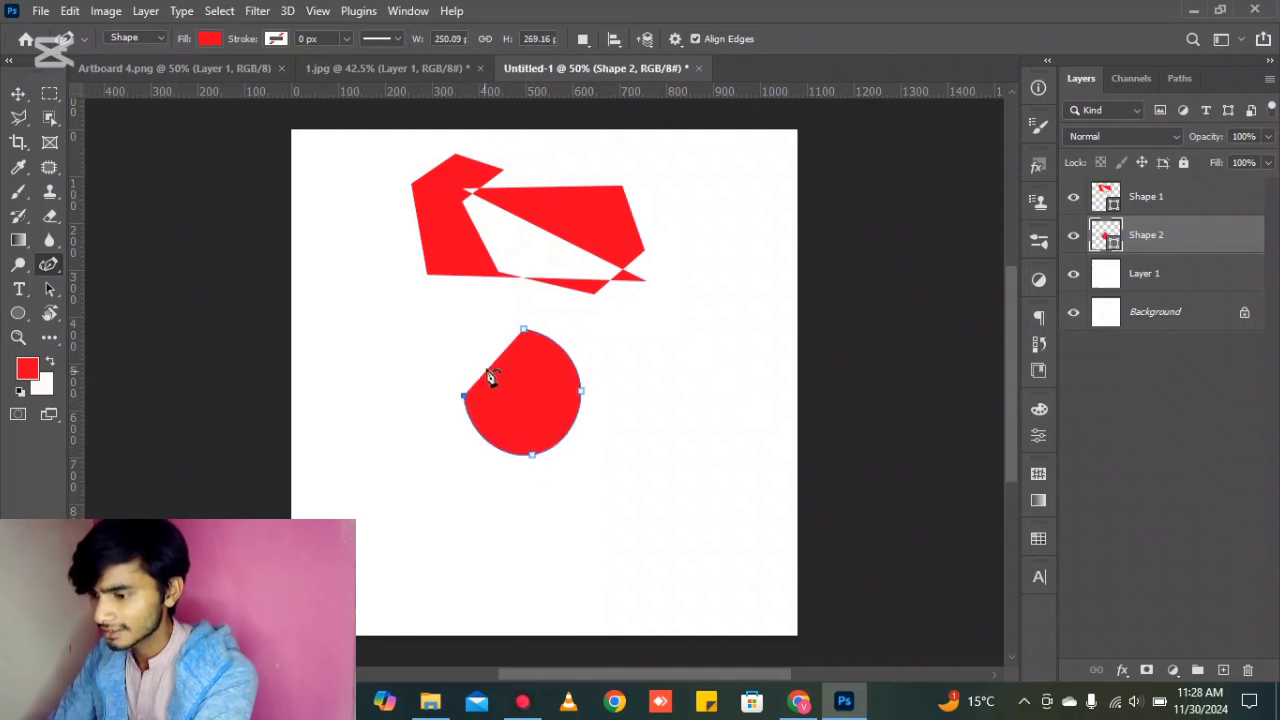
left_click(526, 334)
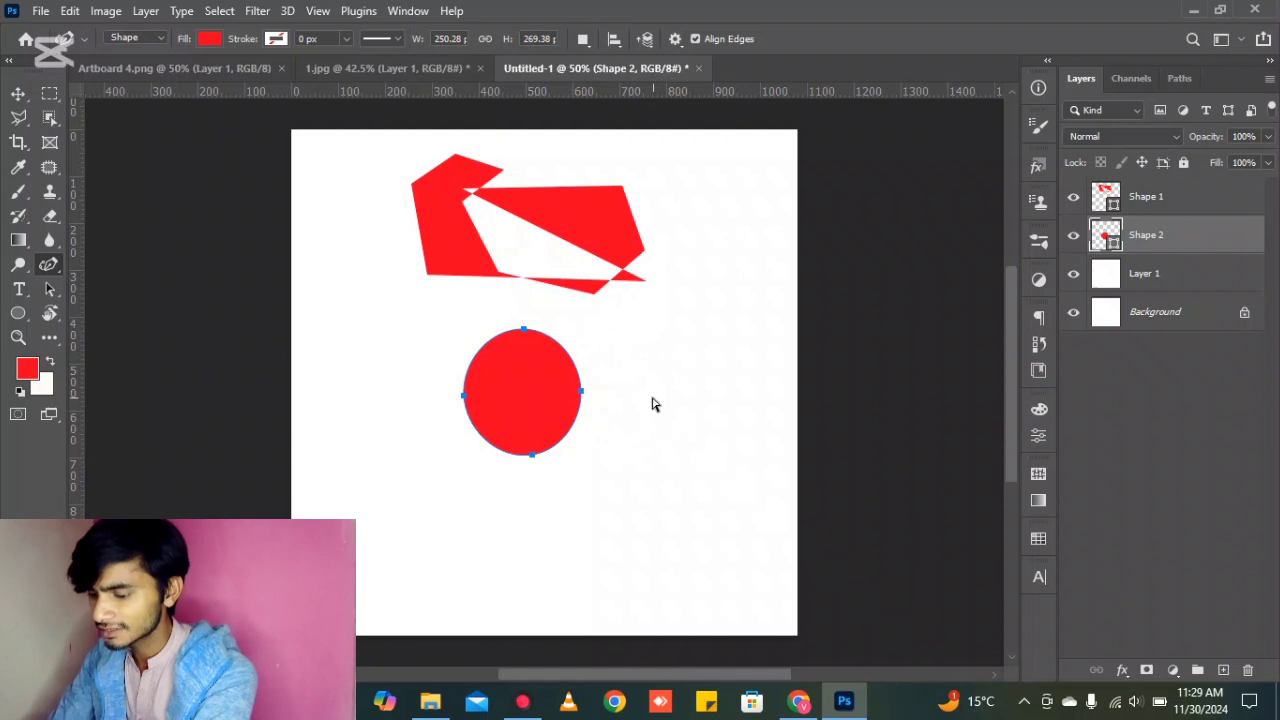
Undo all the anchor points of the round shape below the polygon.
key("ctrl+z")
key("ctrl+z")
key("ctrl+z")
key("ctrl+z")
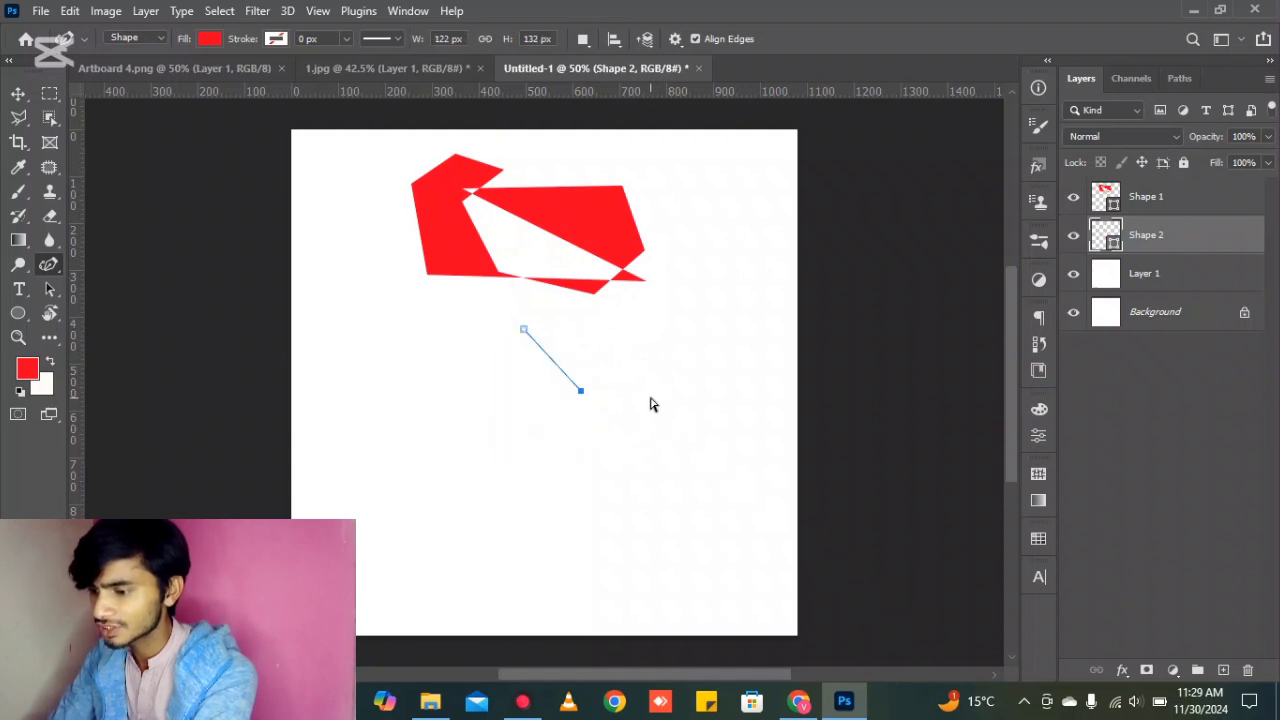
key("ctrl+z")
left_click(535, 317)
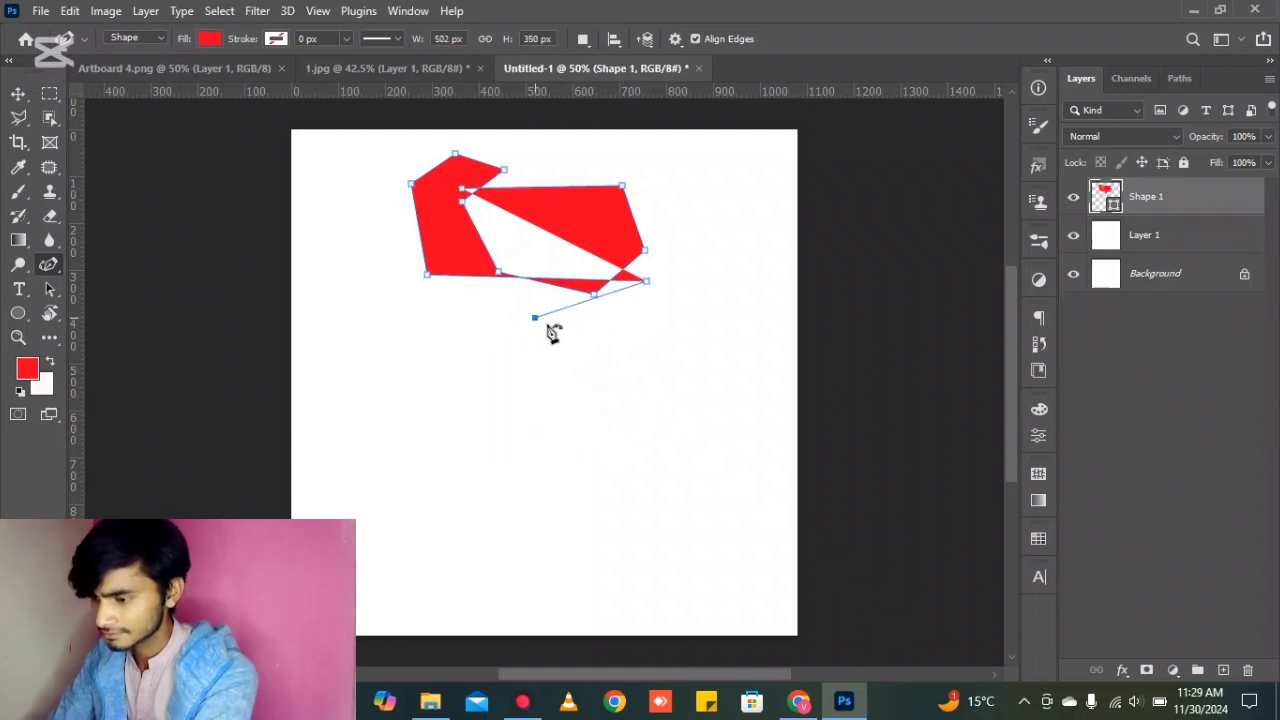
key("ctrl+z")
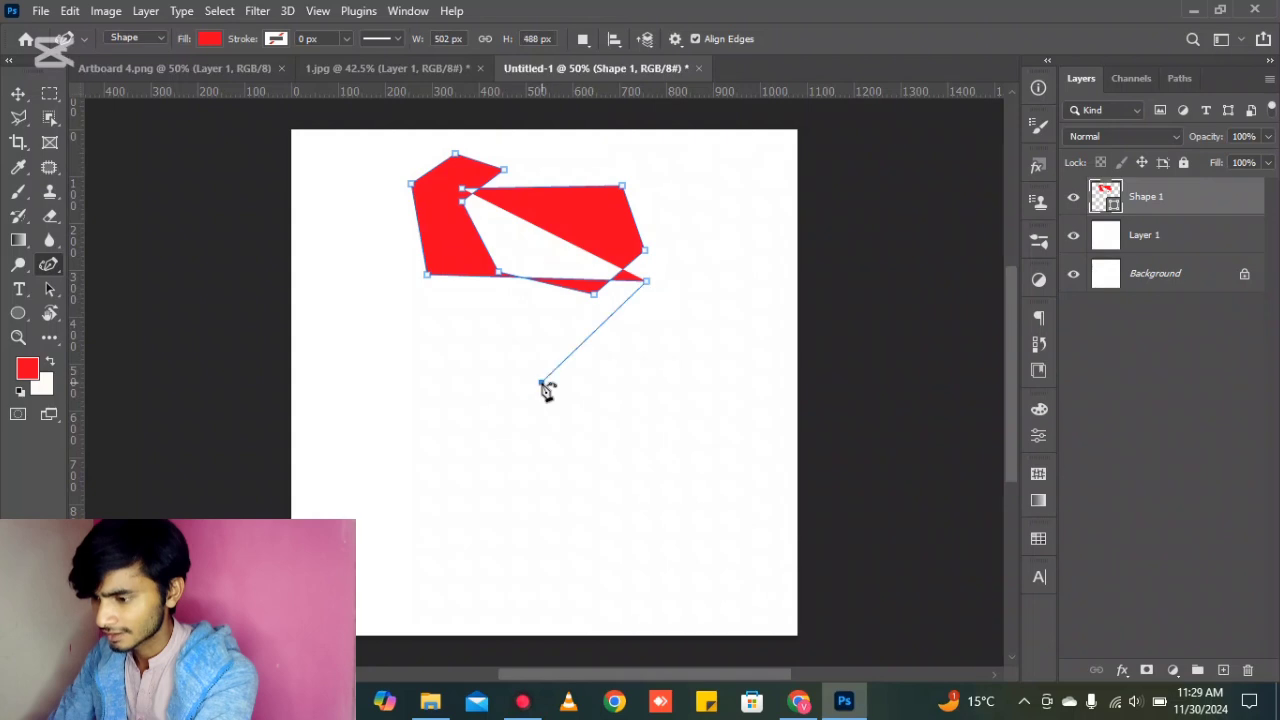
left_click(541, 384)
key("ctrl+z")
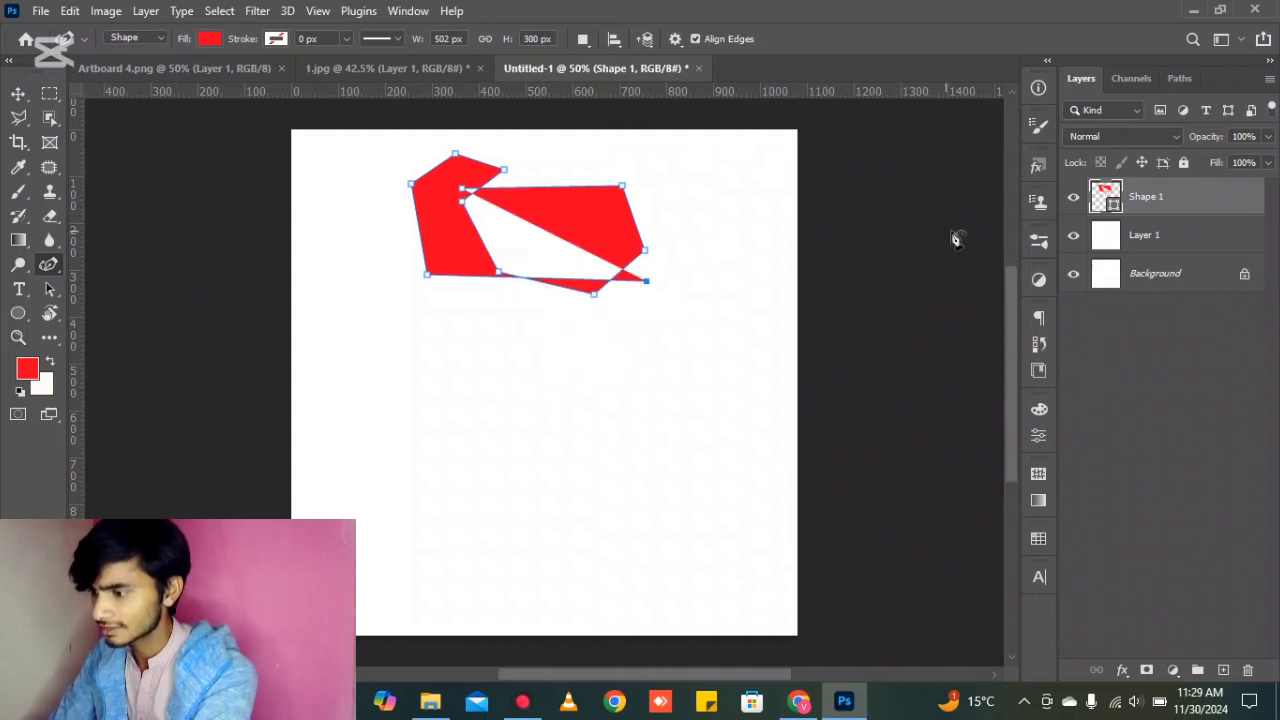
Undo the red polygon and Layer 1, back to the blank Background.
key("ctrl+z")
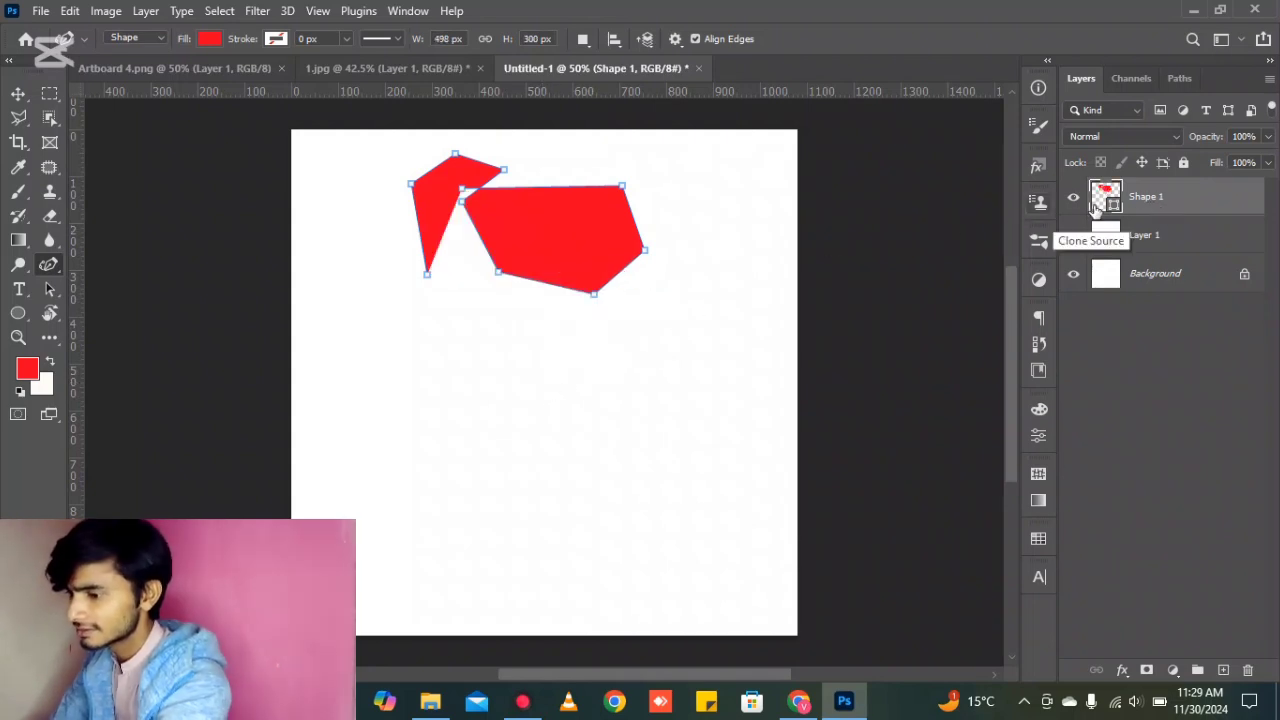
key("ctrl+z")
key("ctrl+z")
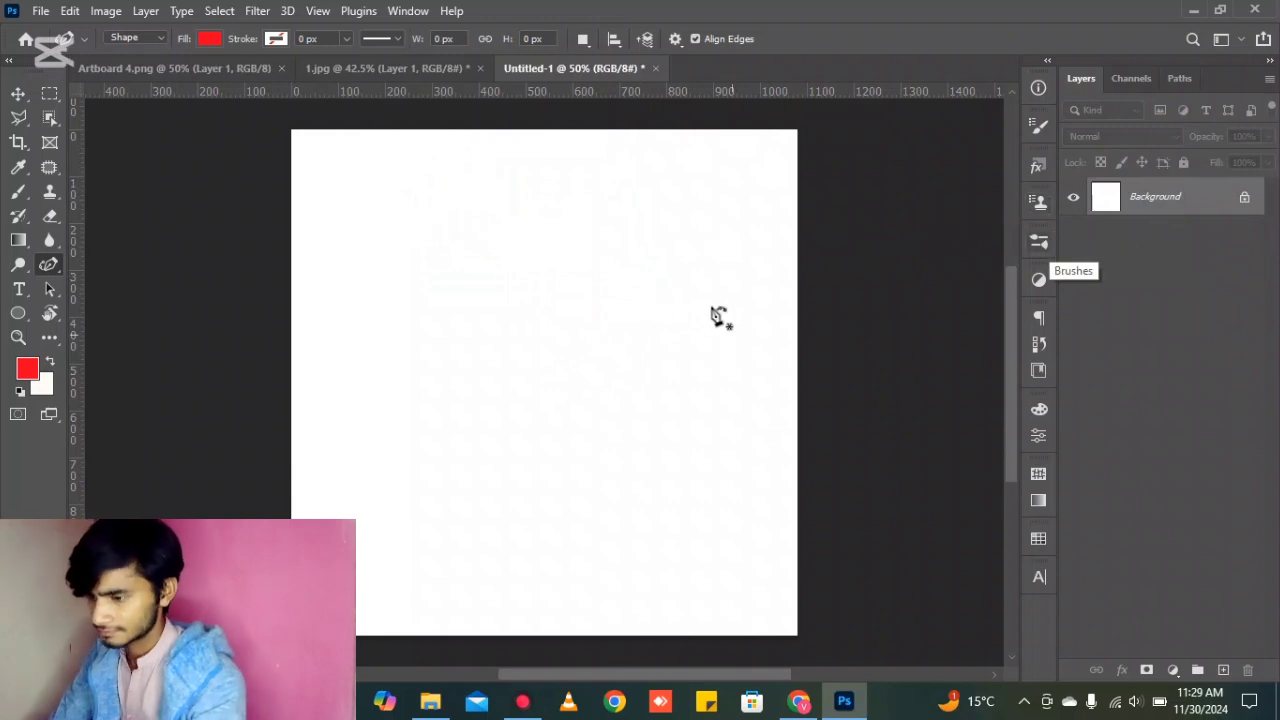
Draw a closed red upright ellipse about 247 by 378 px in the canvas's upper half with the Curvature Pen tool.
left_click(464, 240)
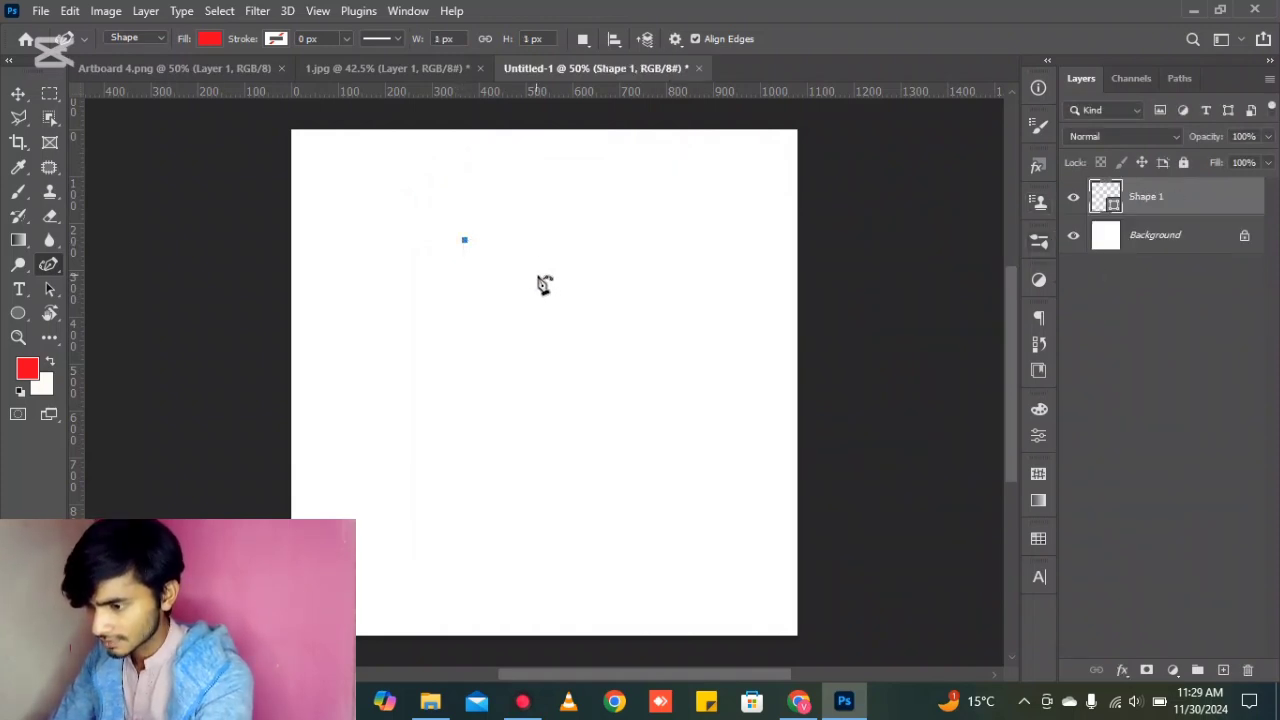
left_click(530, 328)
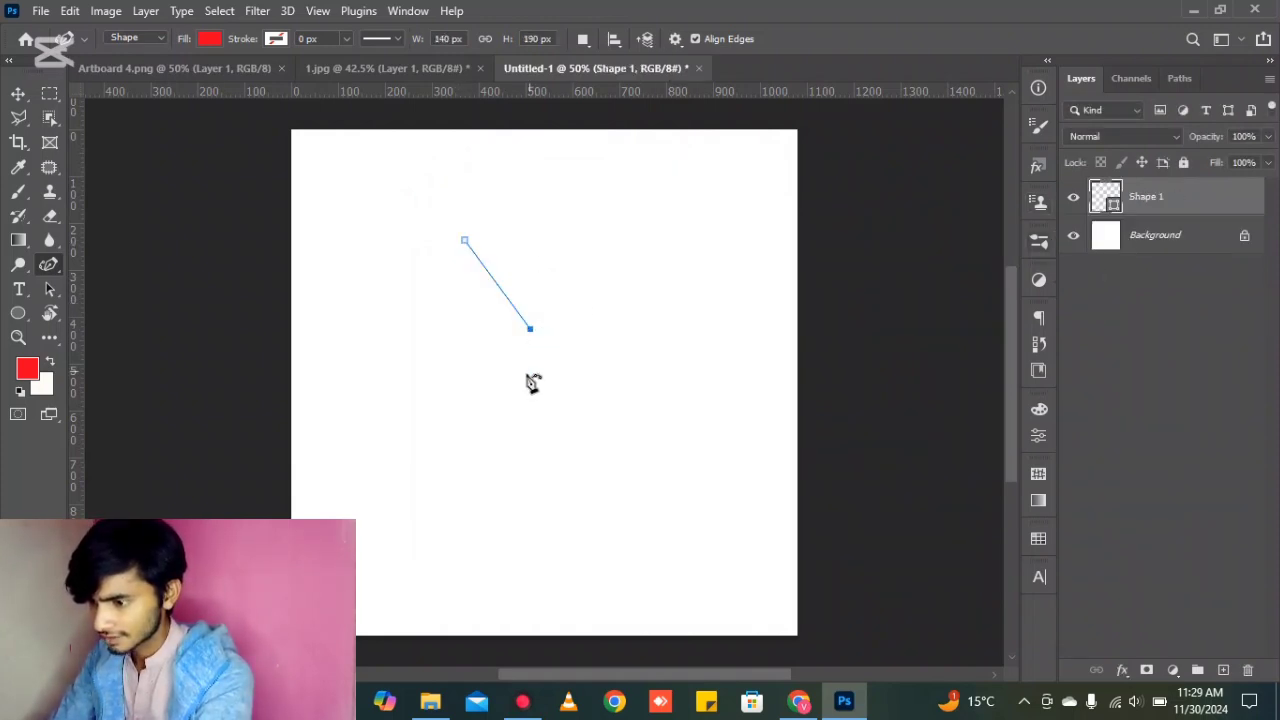
left_click(468, 417)
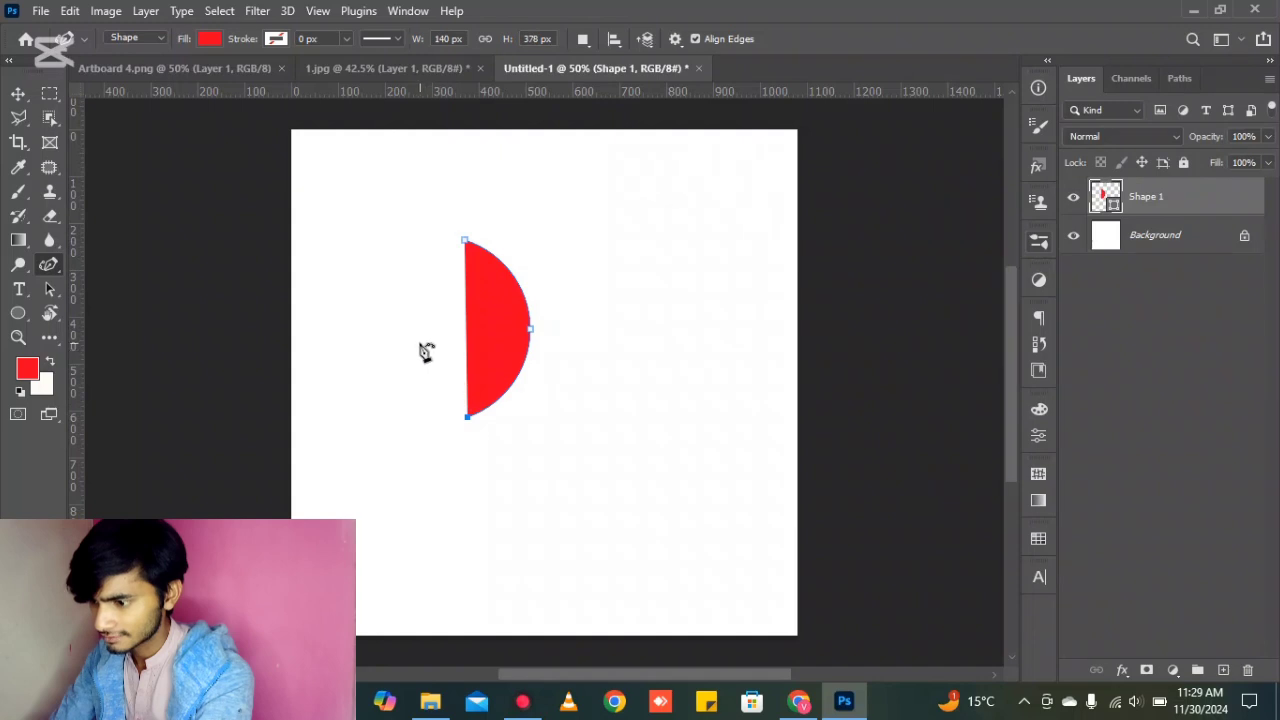
left_click_drag(466, 335, 415, 338)
double_click(465, 243)
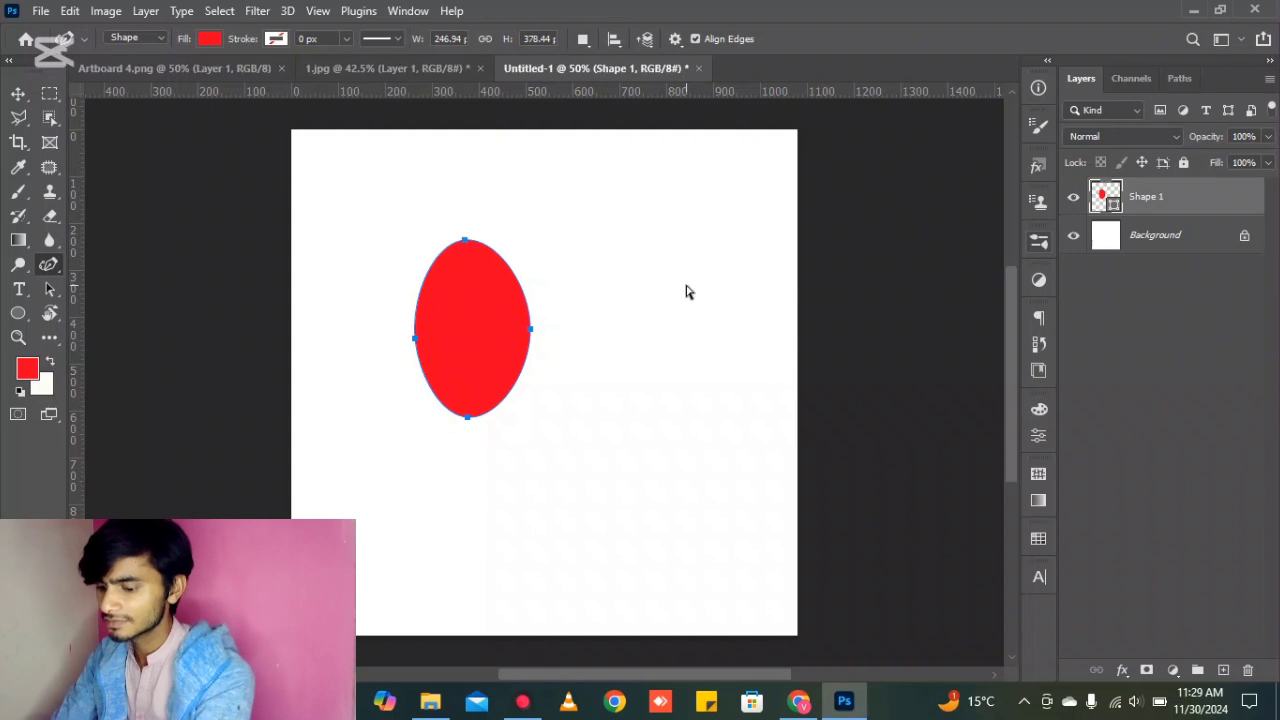
Undo the ellipse's anchor points and switch to the Pen tool.
key("ctrl+z")
key("ctrl+z")
key("ctrl+z")
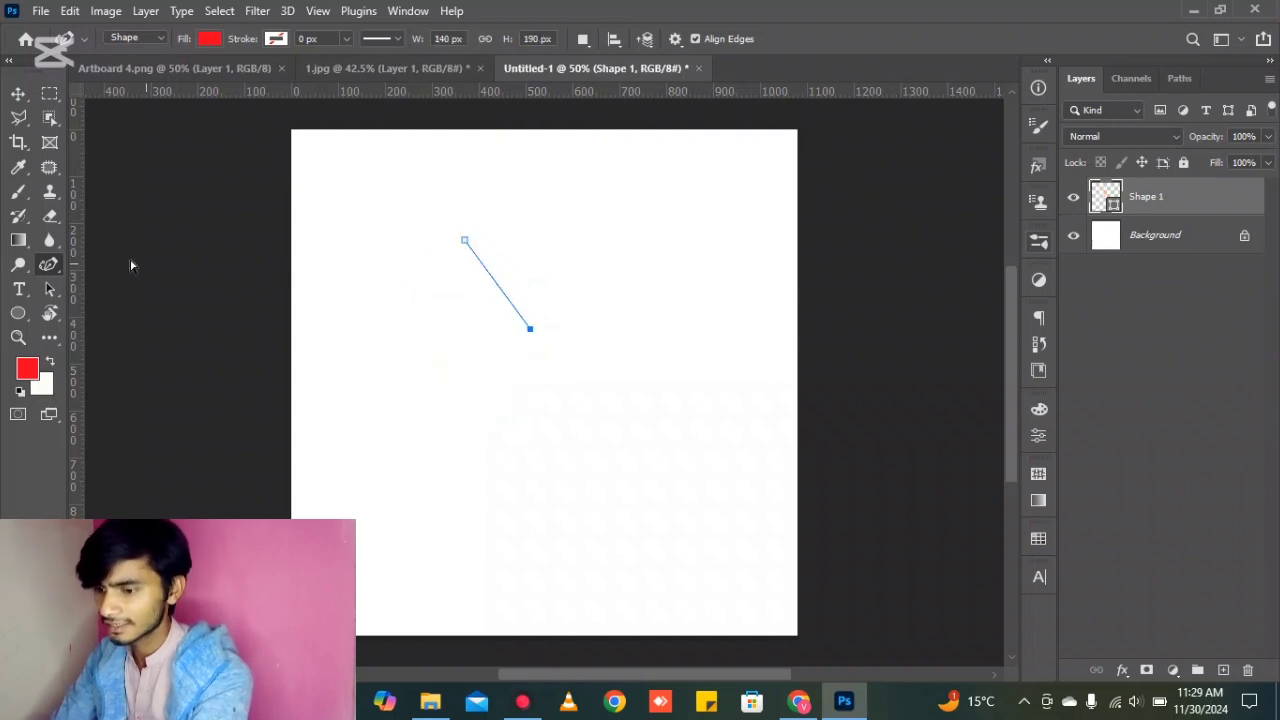
key("ctrl+z")
left_click(52, 264)
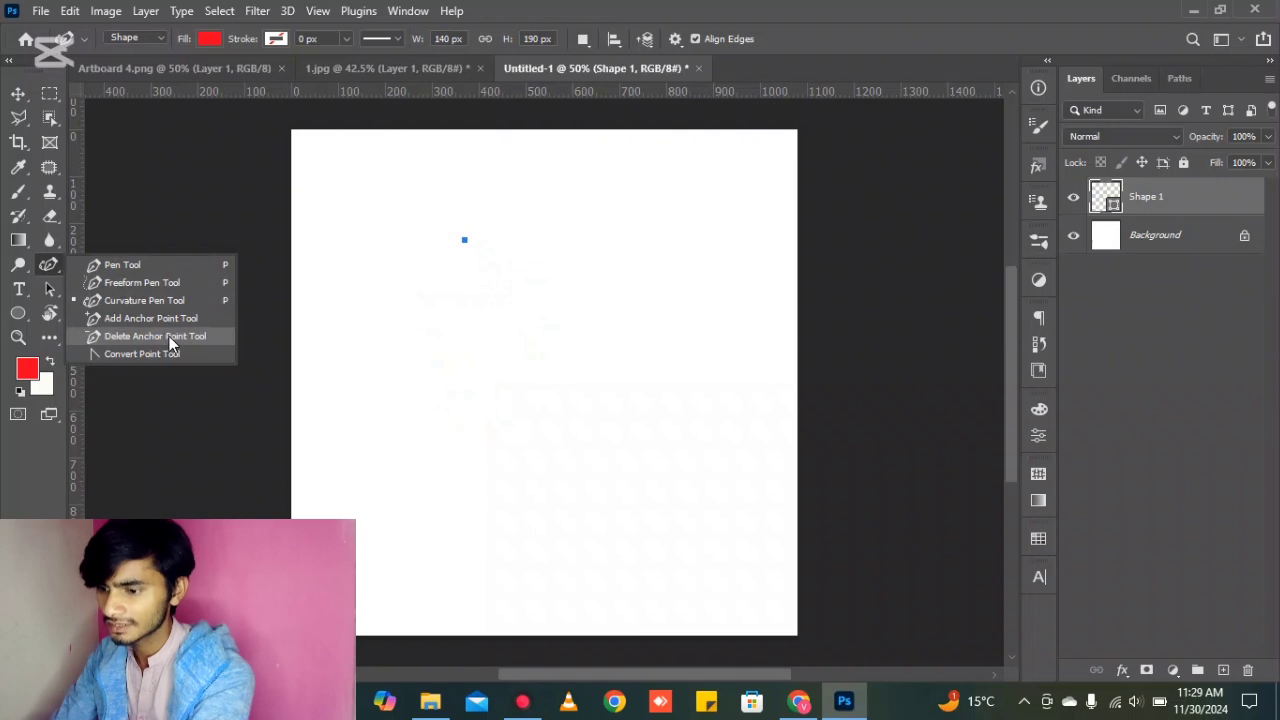
left_click(160, 300)
key("shift+p")
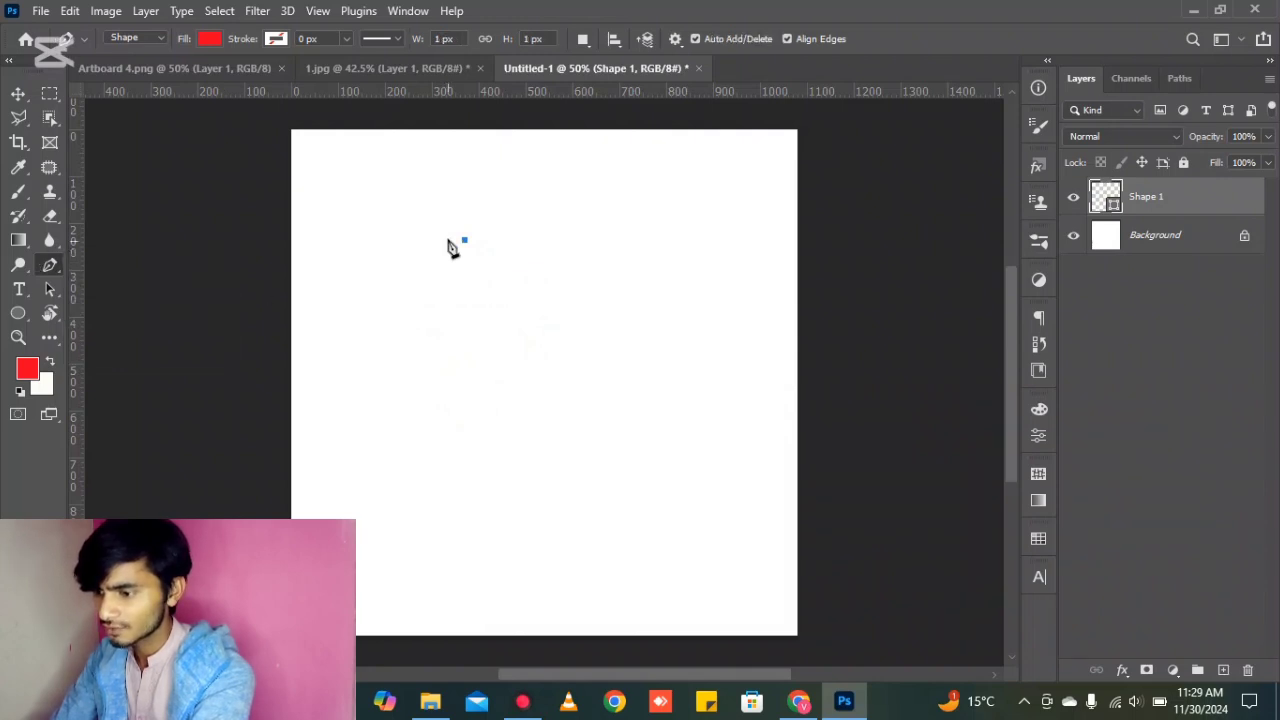
key("ctrl+z")
Draw a closed red quadrilateral about 466 by 294 px with straight segments in the canvas's upper half.
left_click(429, 229)
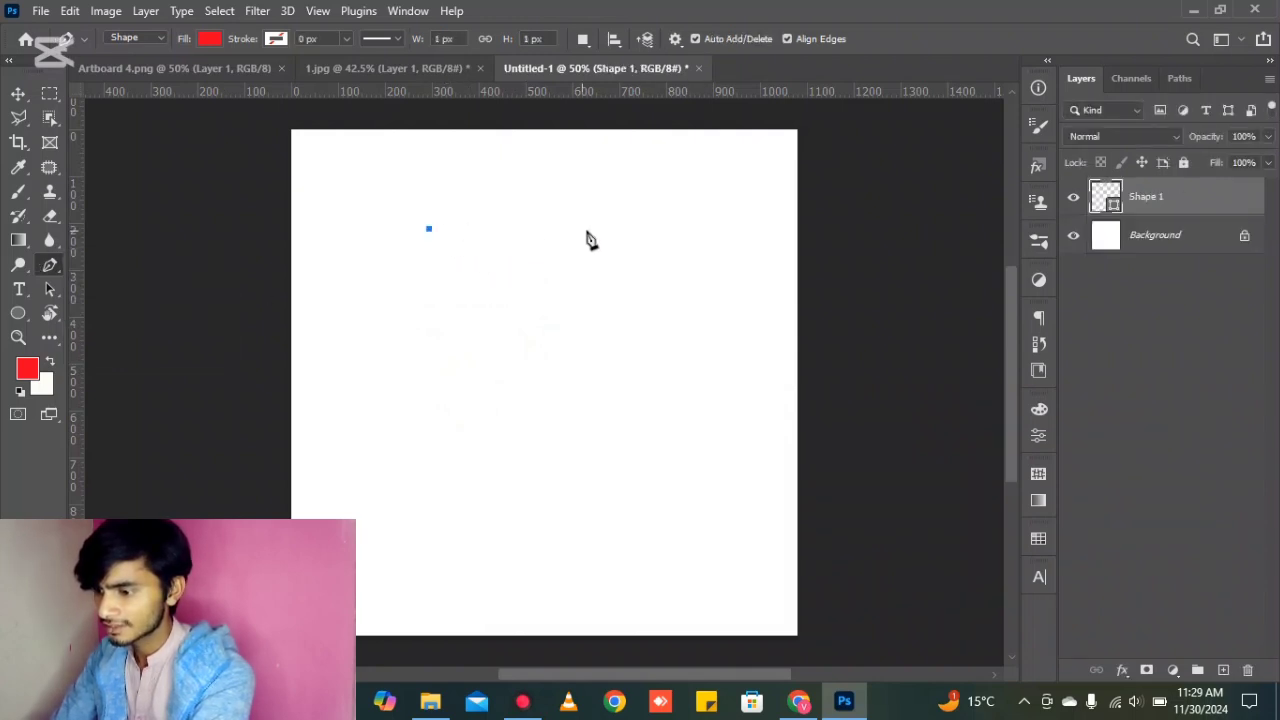
left_click(627, 238)
left_click(635, 365)
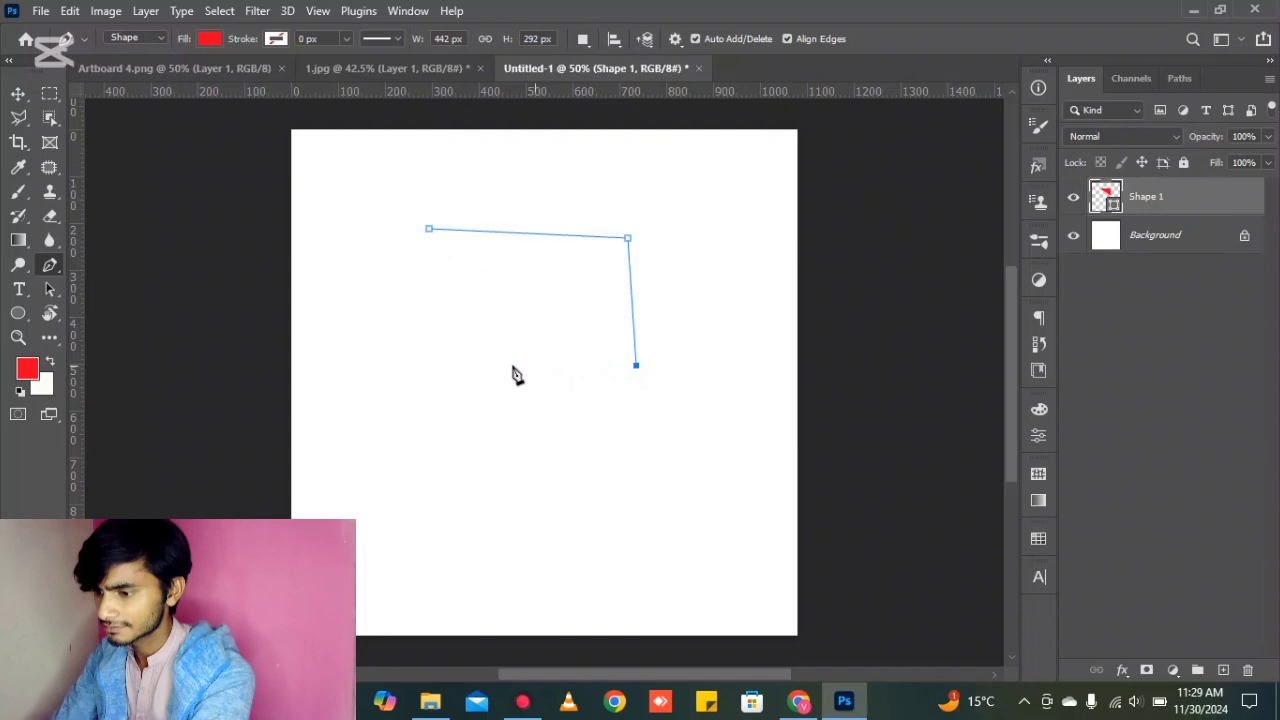
left_click(418, 366)
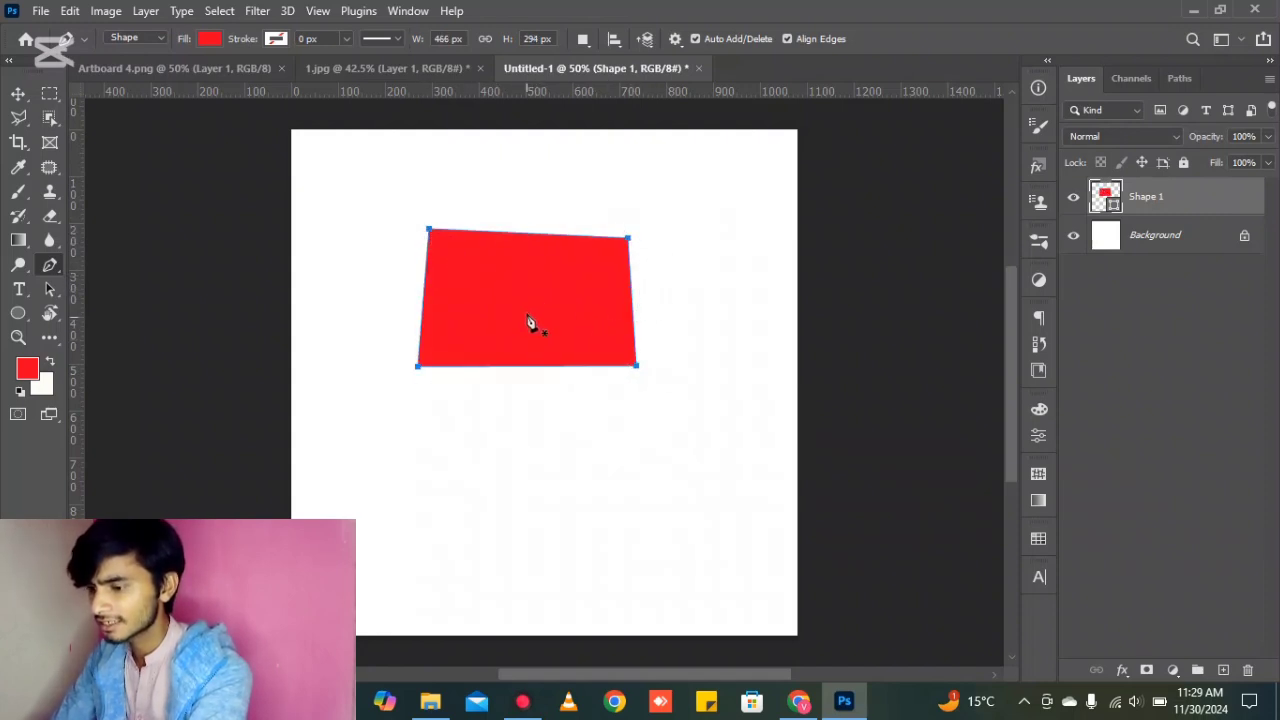
Try an anchor point on the quadrilateral's upper edge and remove the whole shape.
scroll(531, 322, "up", 1)
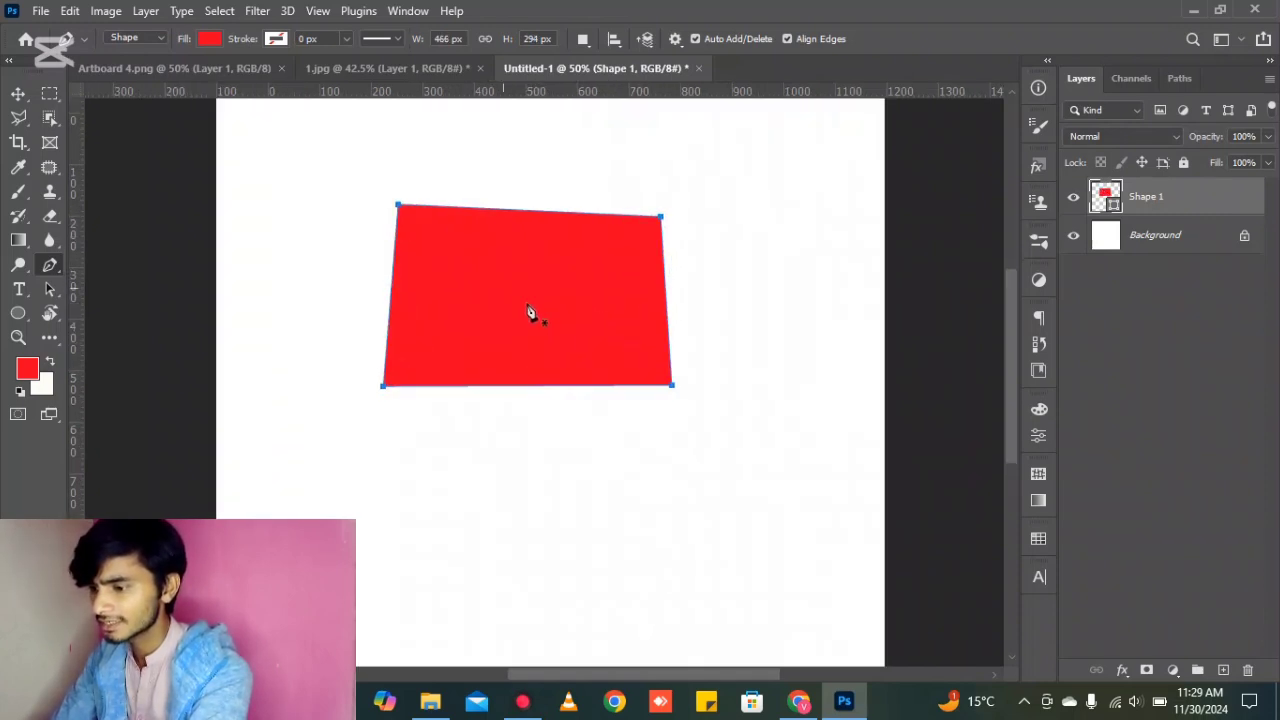
left_click(519, 213)
key("BackSpace")
key("BackSpace")
key("BackSpace")
key("BackSpace")
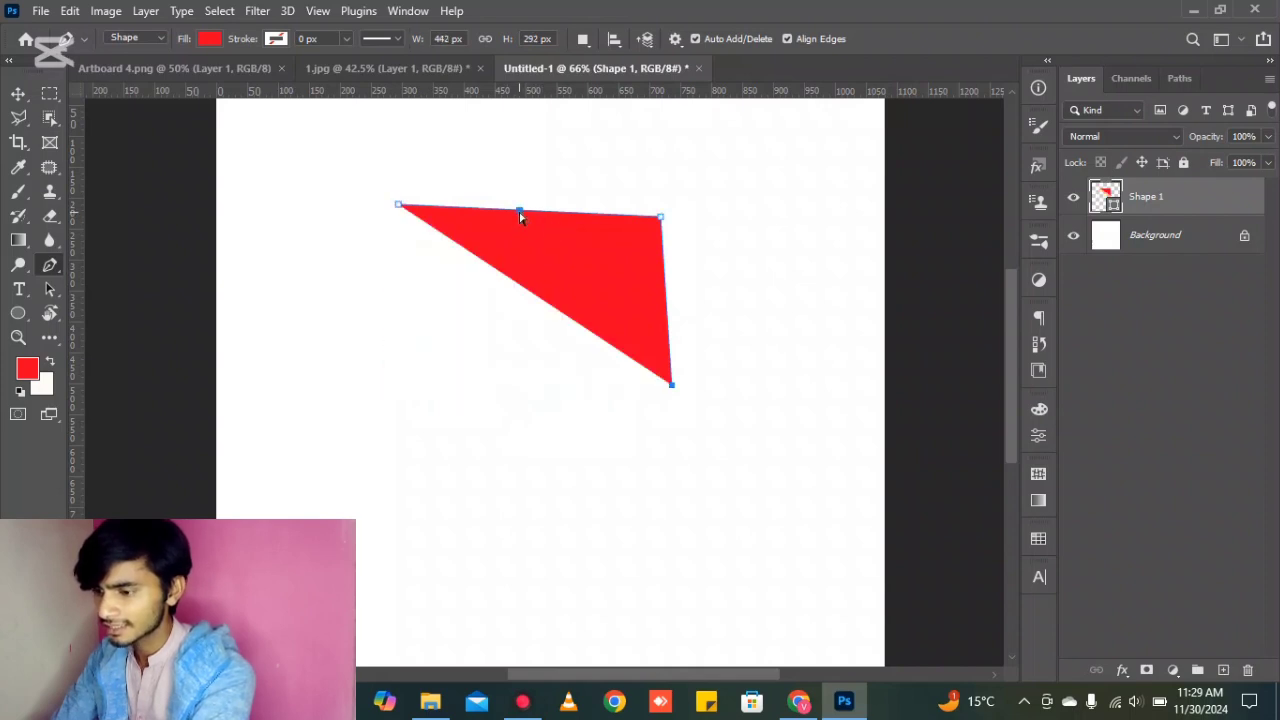
Draw a closed, curved red shape about 393 by 274 px with the Pen tool, bending its segments with direction handles.
left_click(383, 193)
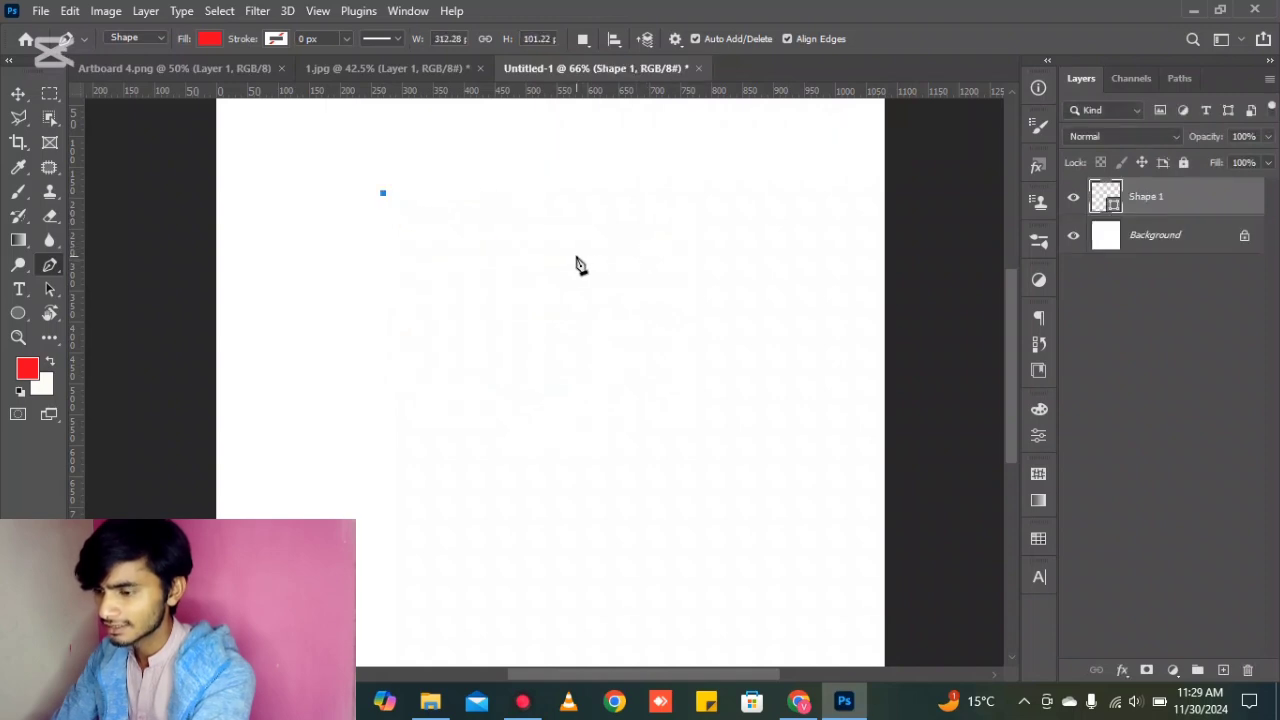
left_click(576, 257)
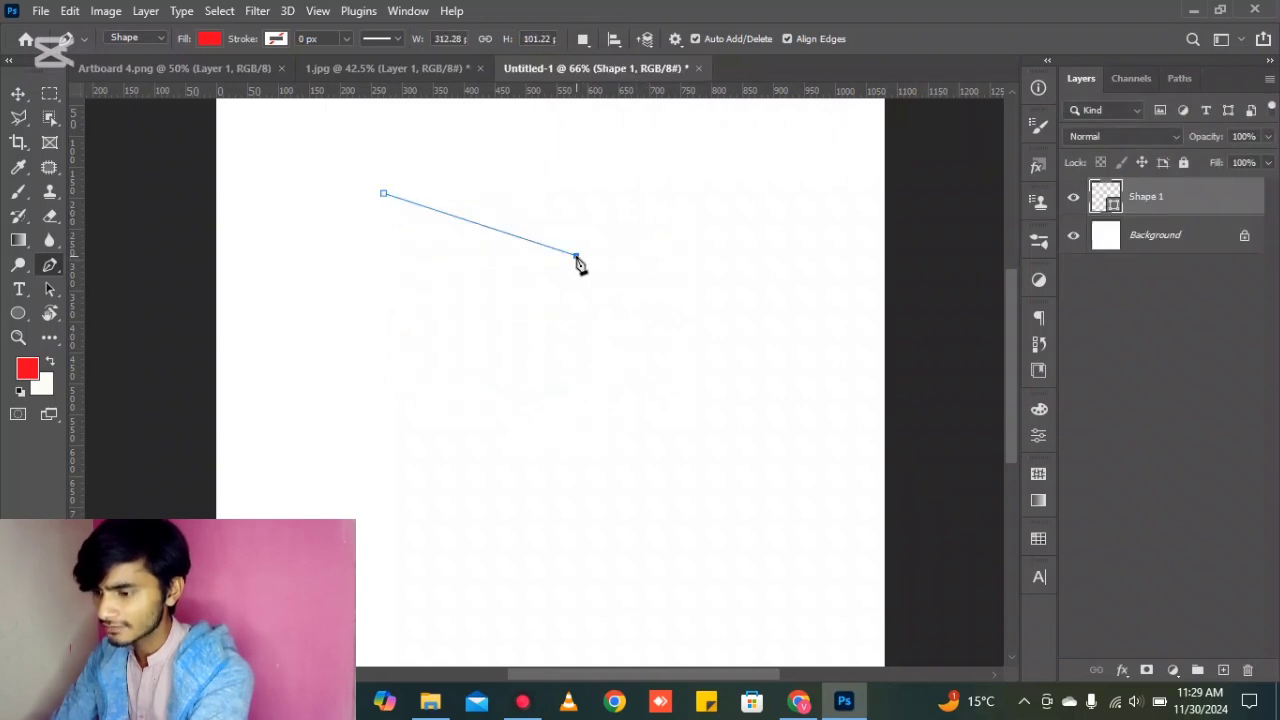
left_click_drag(576, 260, 642, 367)
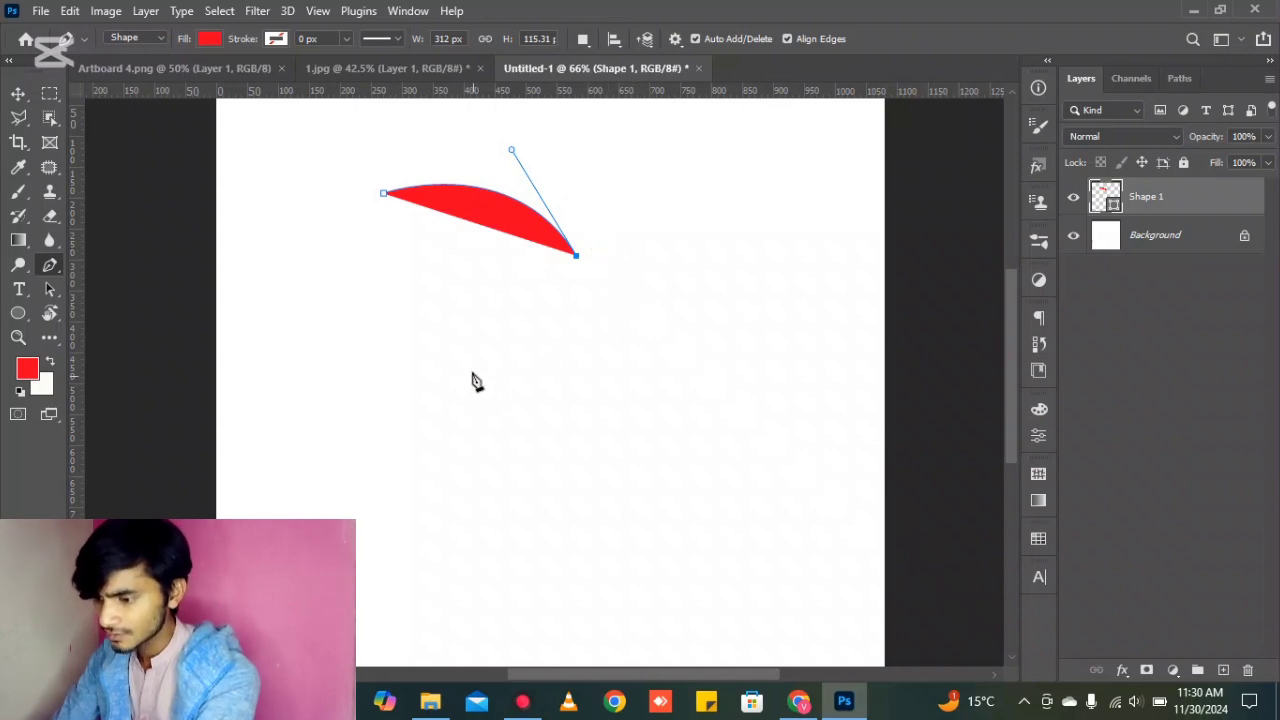
left_click_drag(472, 353, 337, 346)
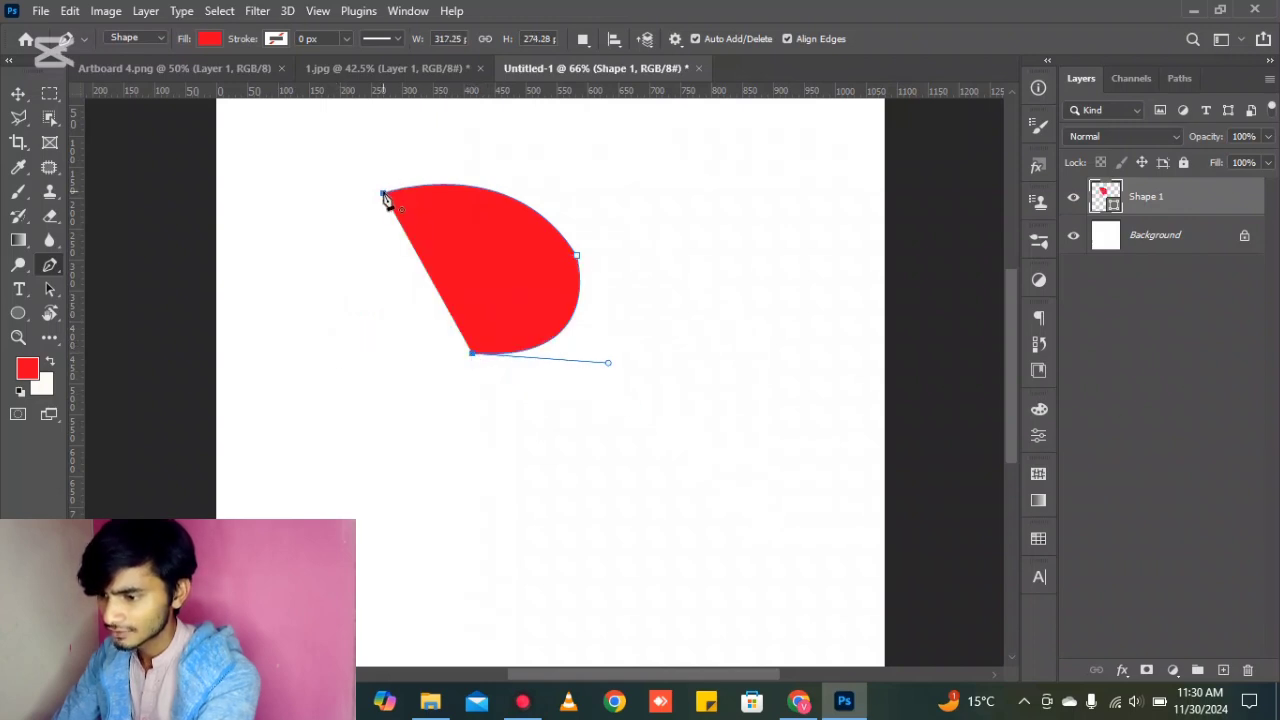
left_click_drag(383, 197, 478, 180)
left_click_drag(502, 205, 528, 206)
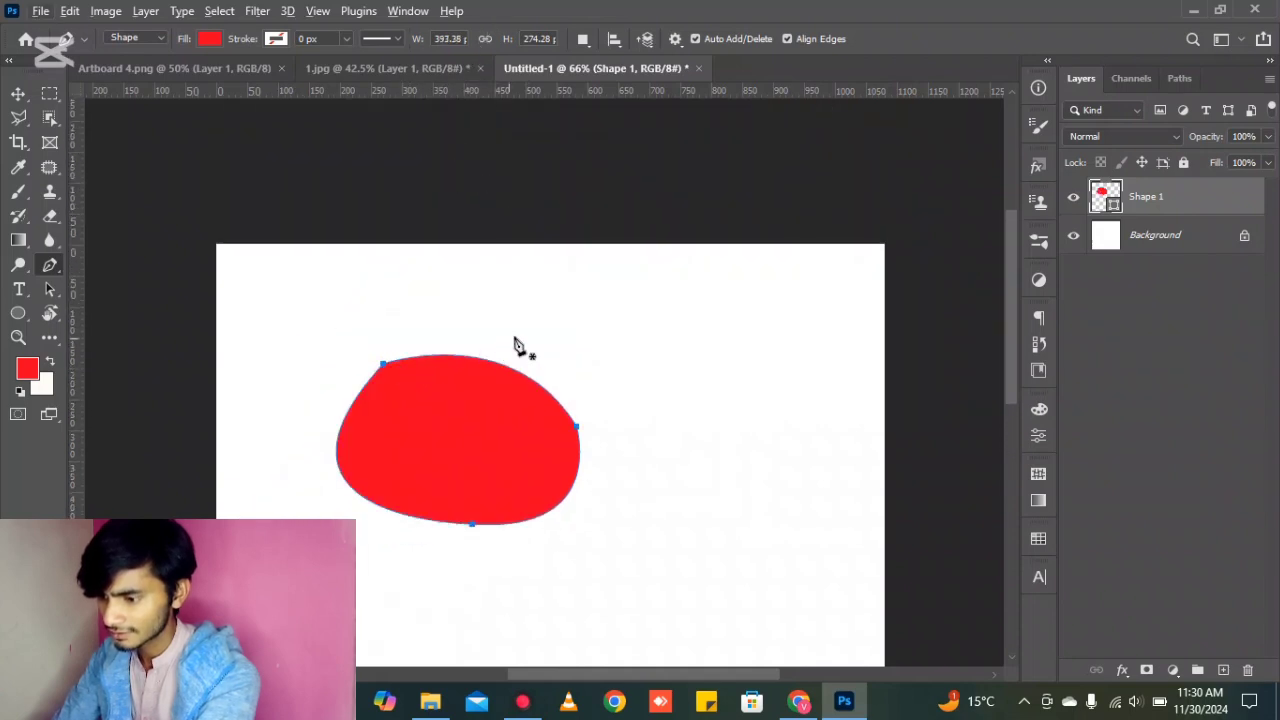
Add one anchor point on the curved shape's upper edge and one on its lower-right edge with the Add Anchor Point tool.
scroll(540, 335, "down", 1)
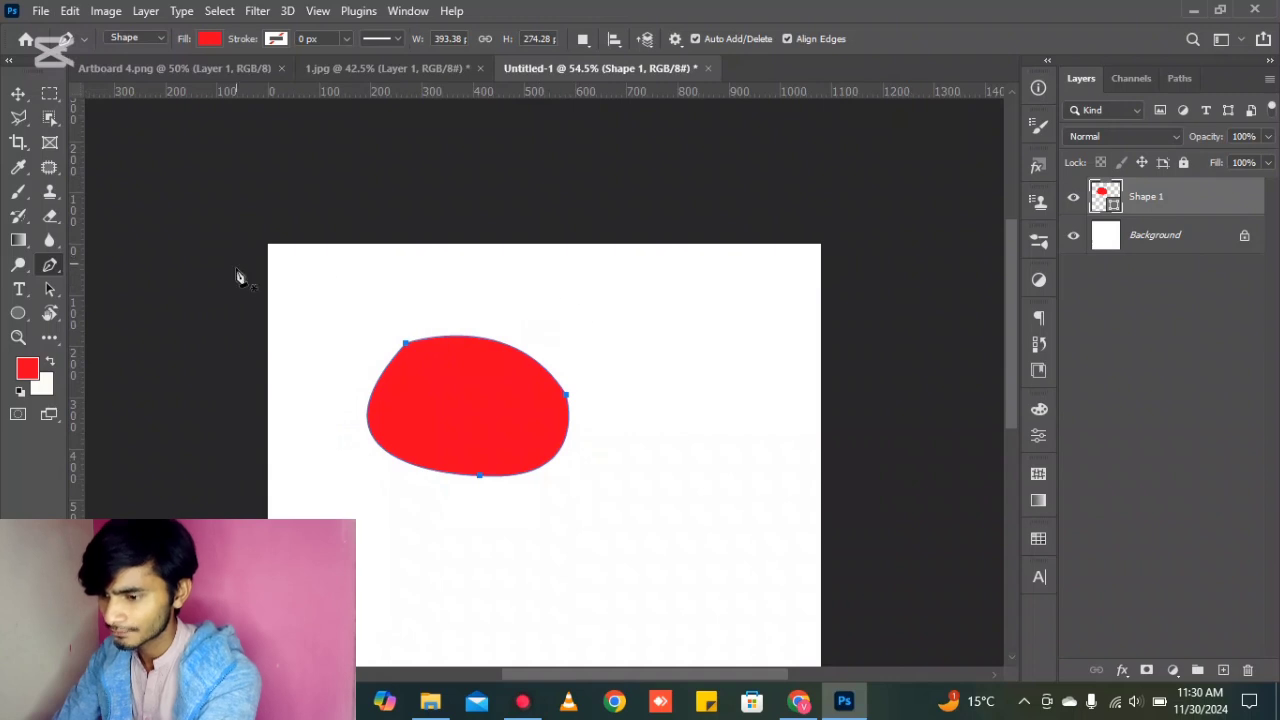
scroll(483, 365, "up", 2)
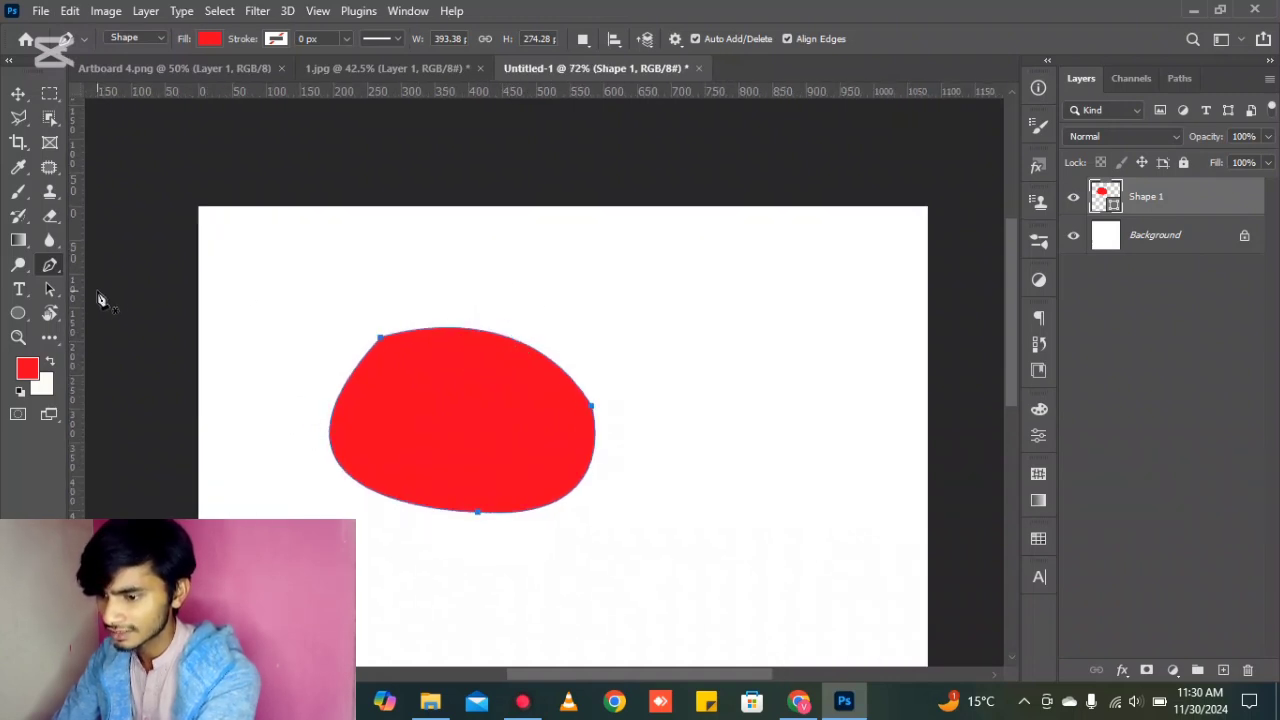
right_click(50, 266)
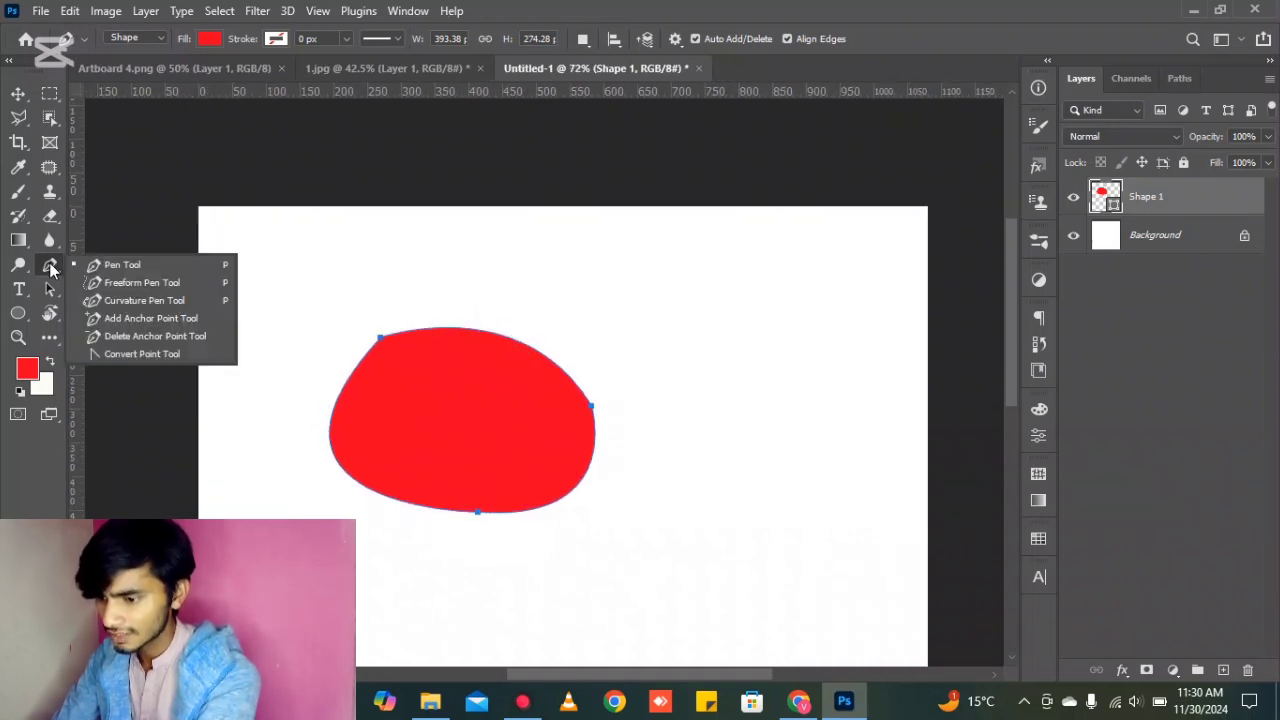
left_click(140, 319)
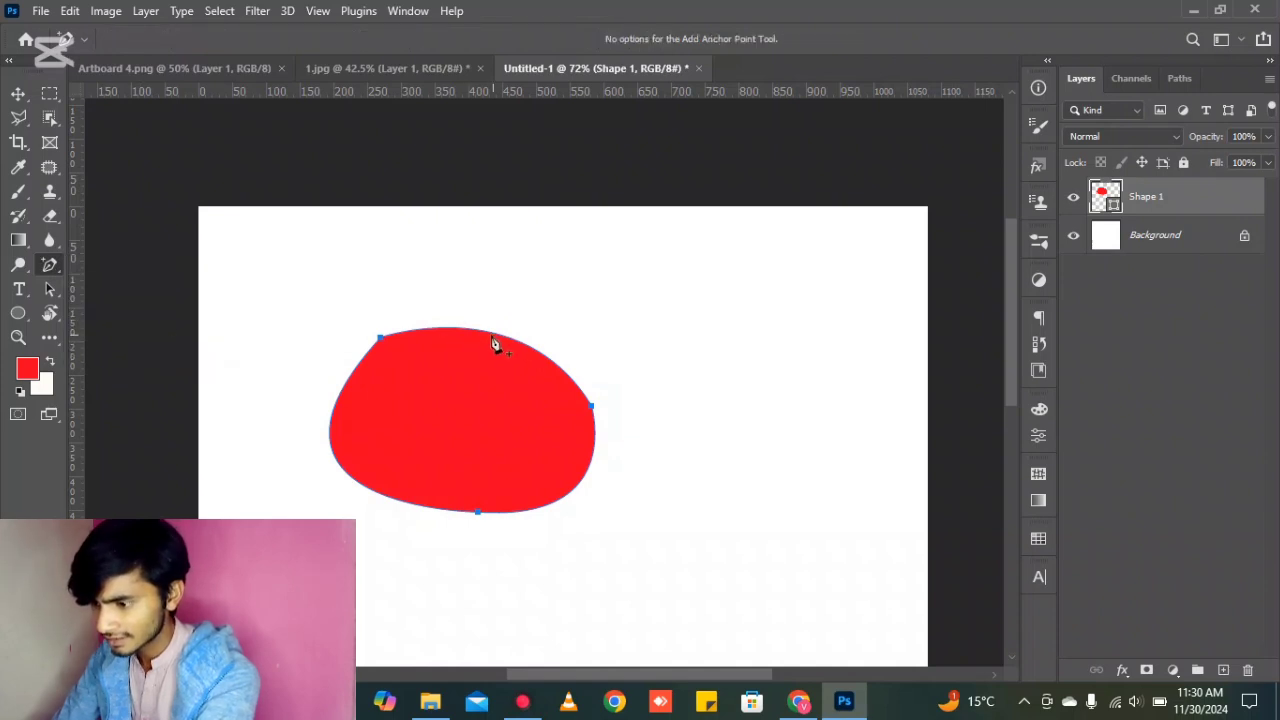
scroll(493, 344, "up", 5)
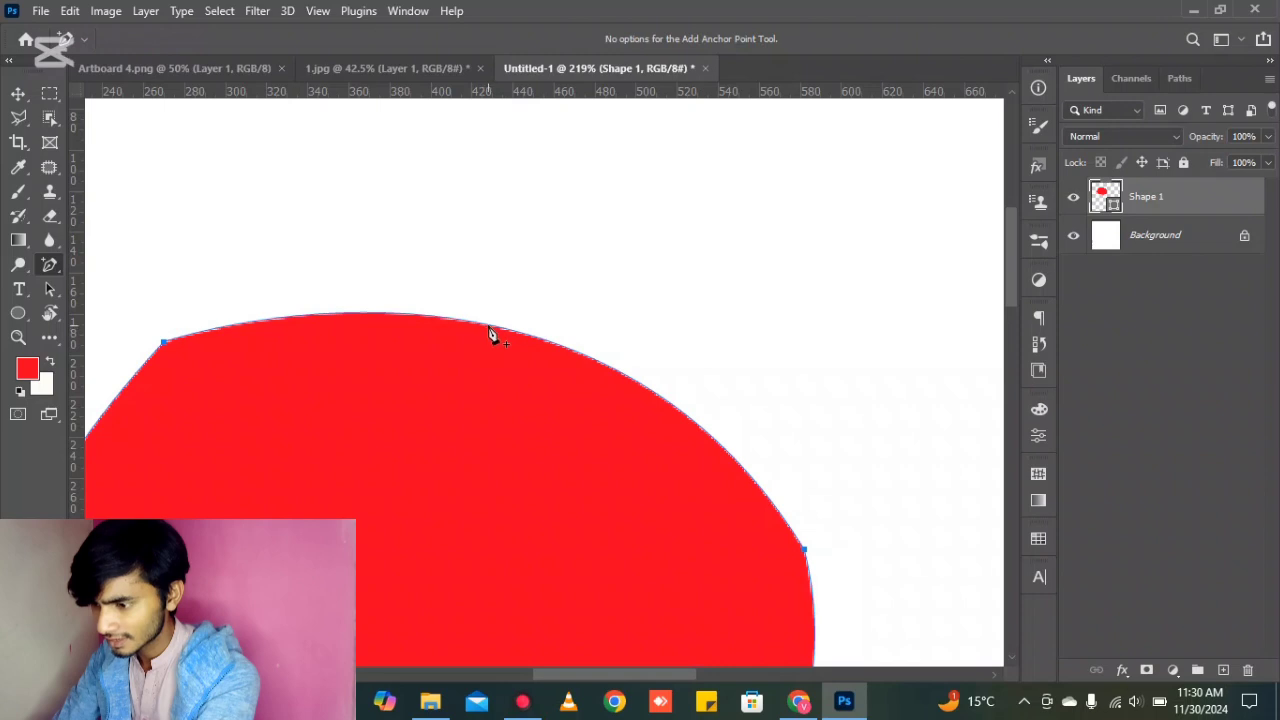
left_click(488, 326)
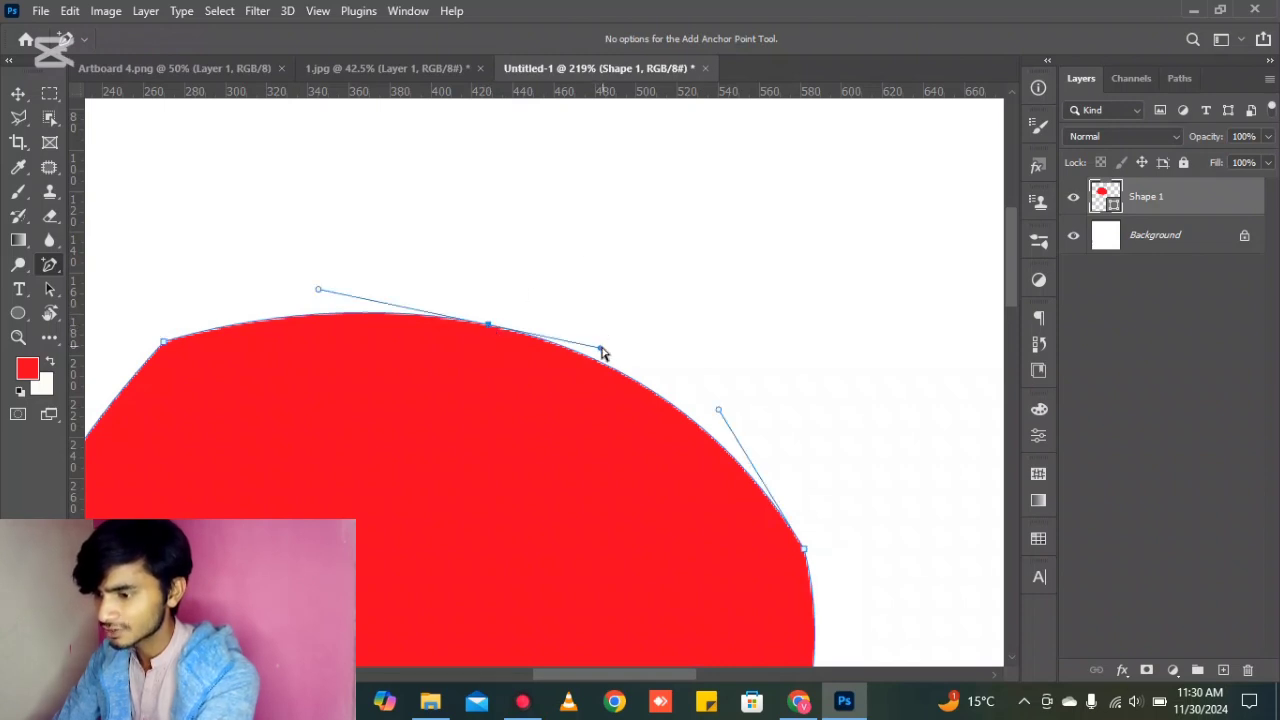
scroll(543, 388, "down", 3)
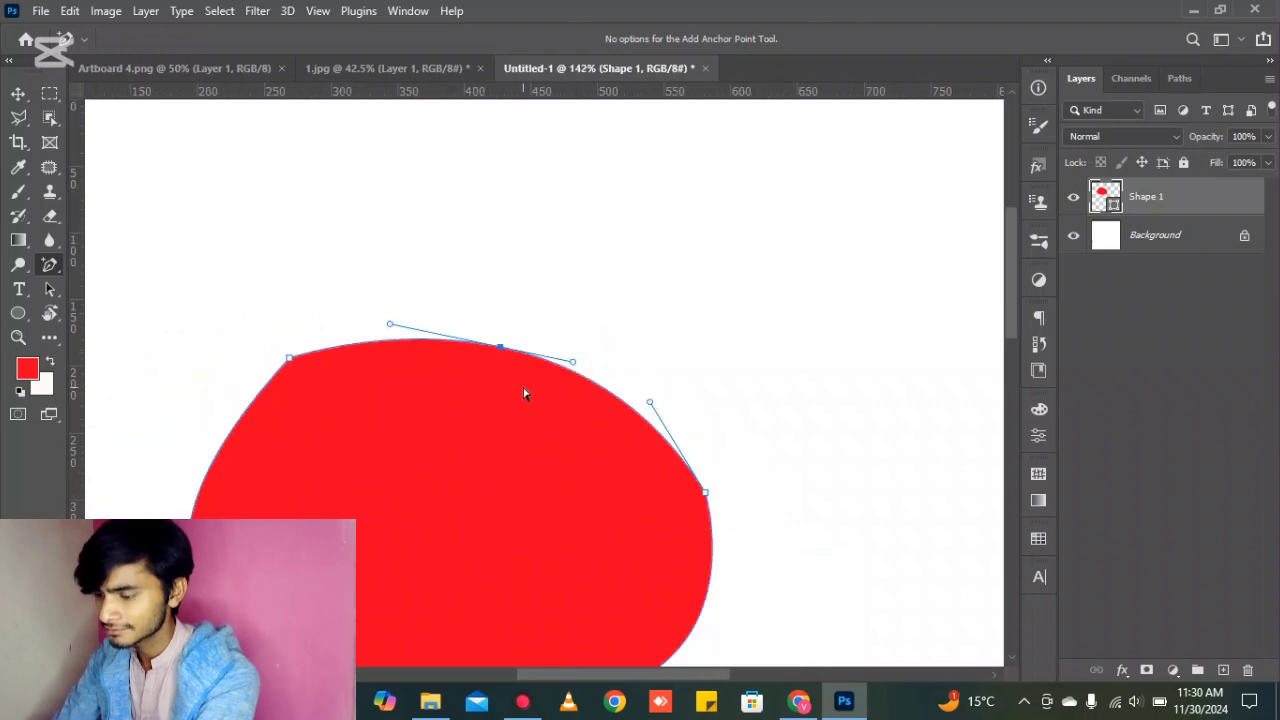
left_click(591, 609)
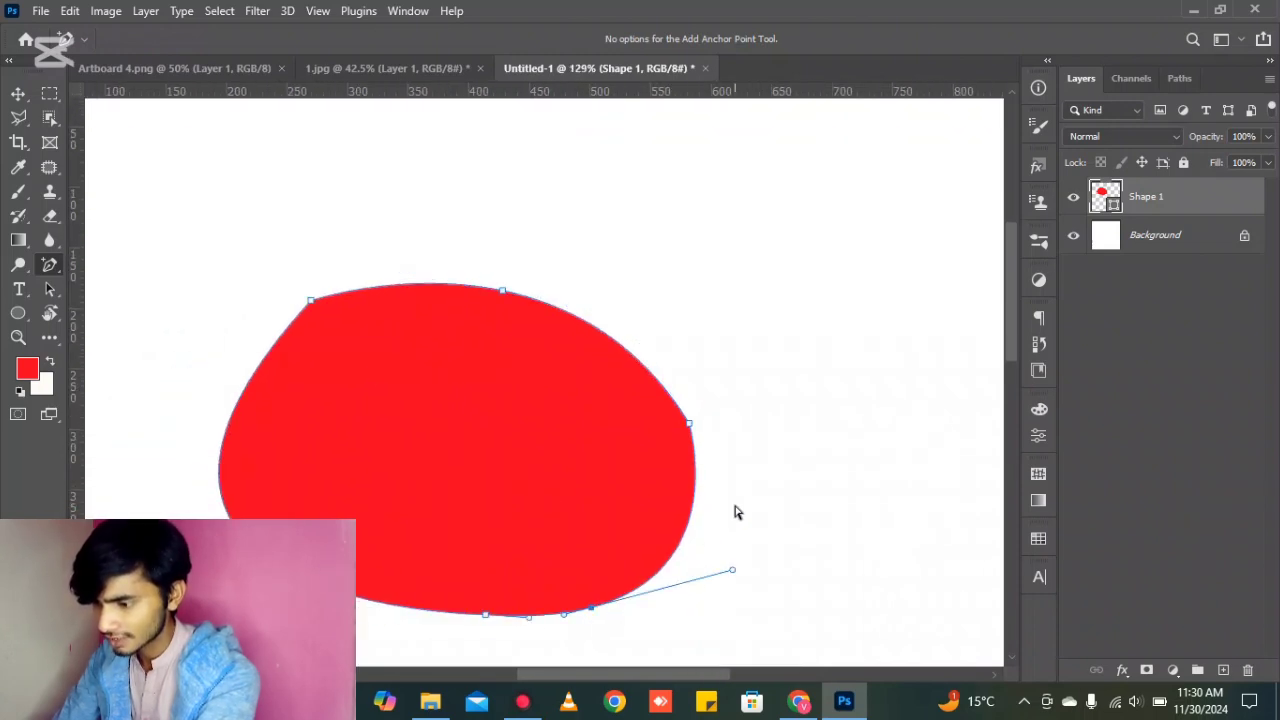
Try the Delete Anchor Point tool on the curved shape's upper-edge, right, lower-right and bottom anchor points, one after another.
right_click(49, 265)
left_click(112, 337)
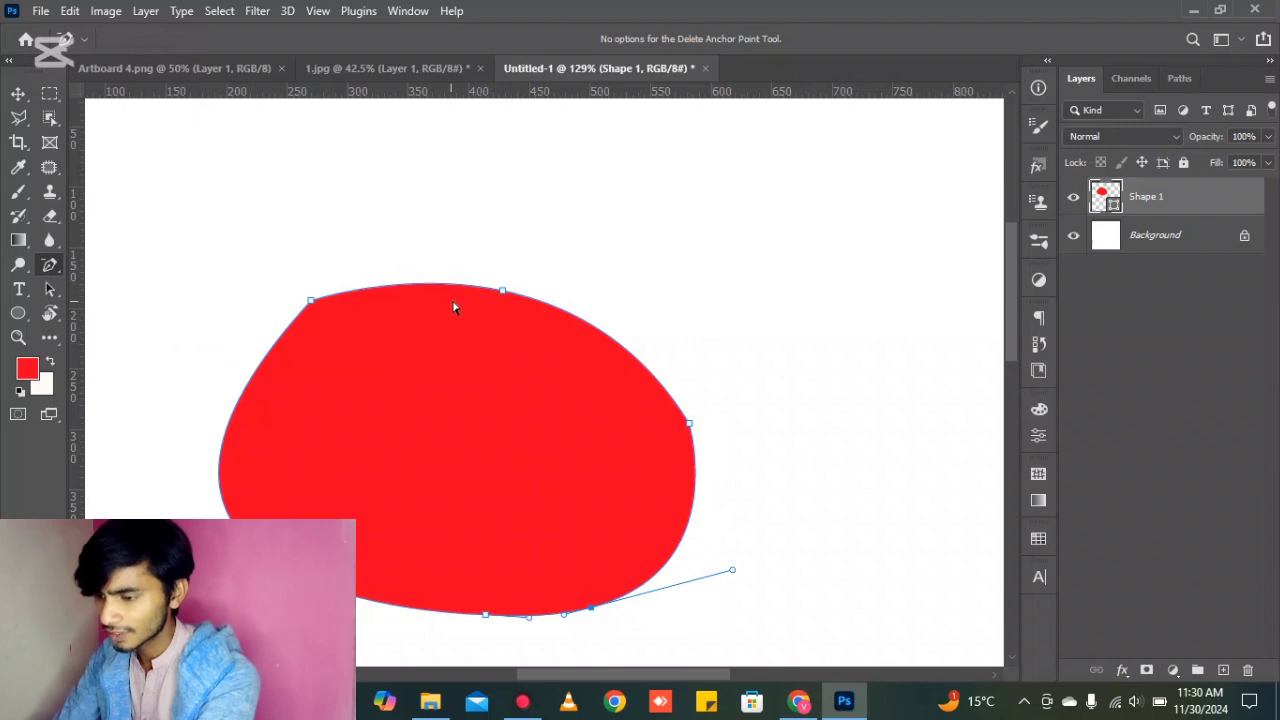
scroll(453, 307, "up", 5)
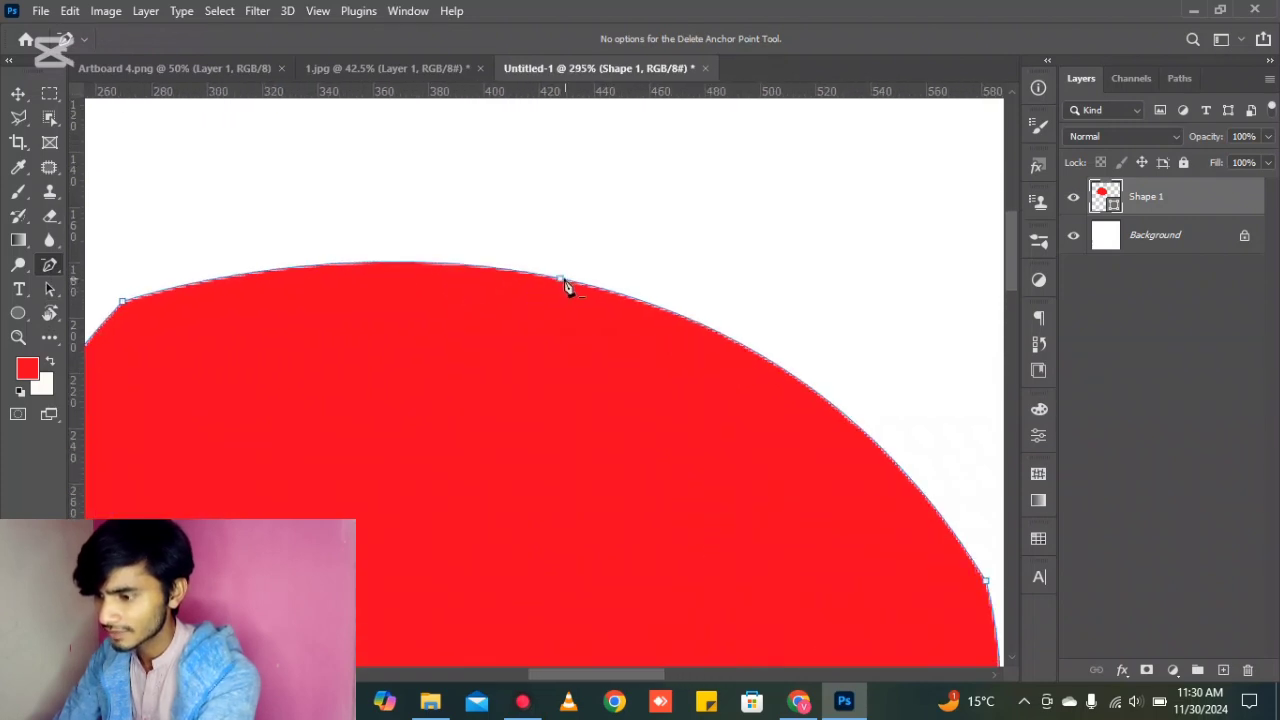
left_click(562, 281)
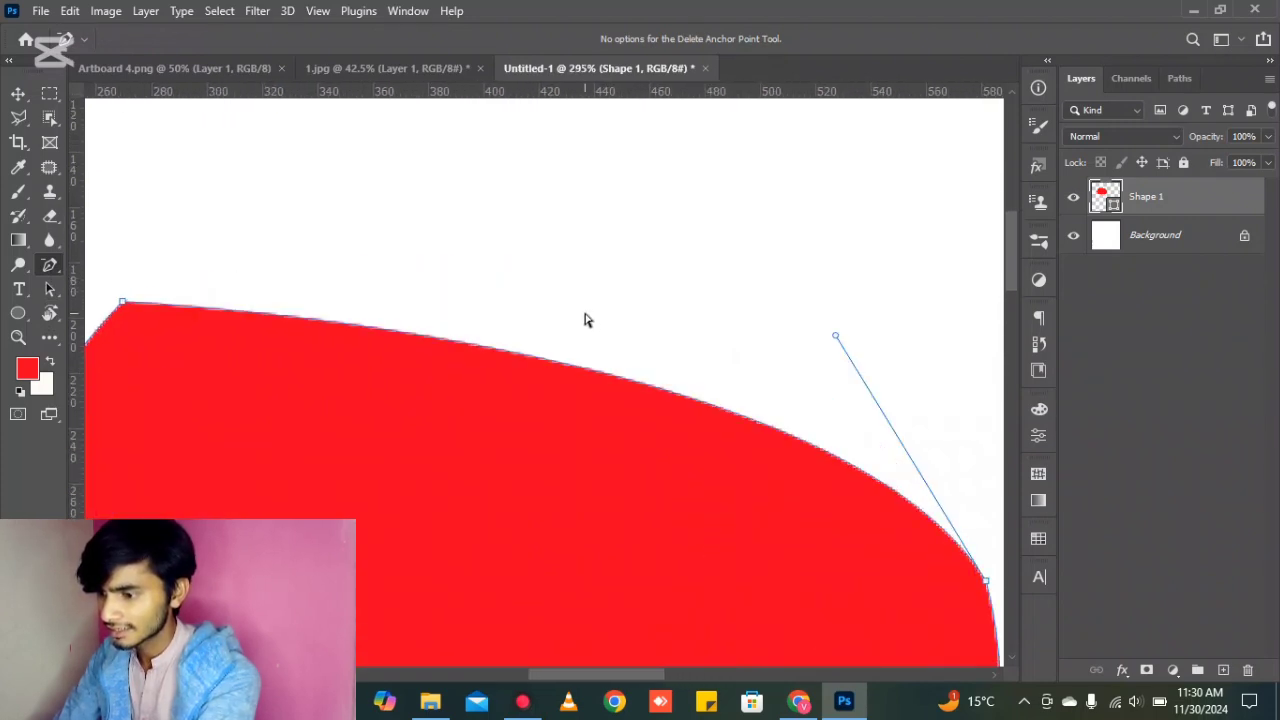
scroll(586, 320, "down", 3)
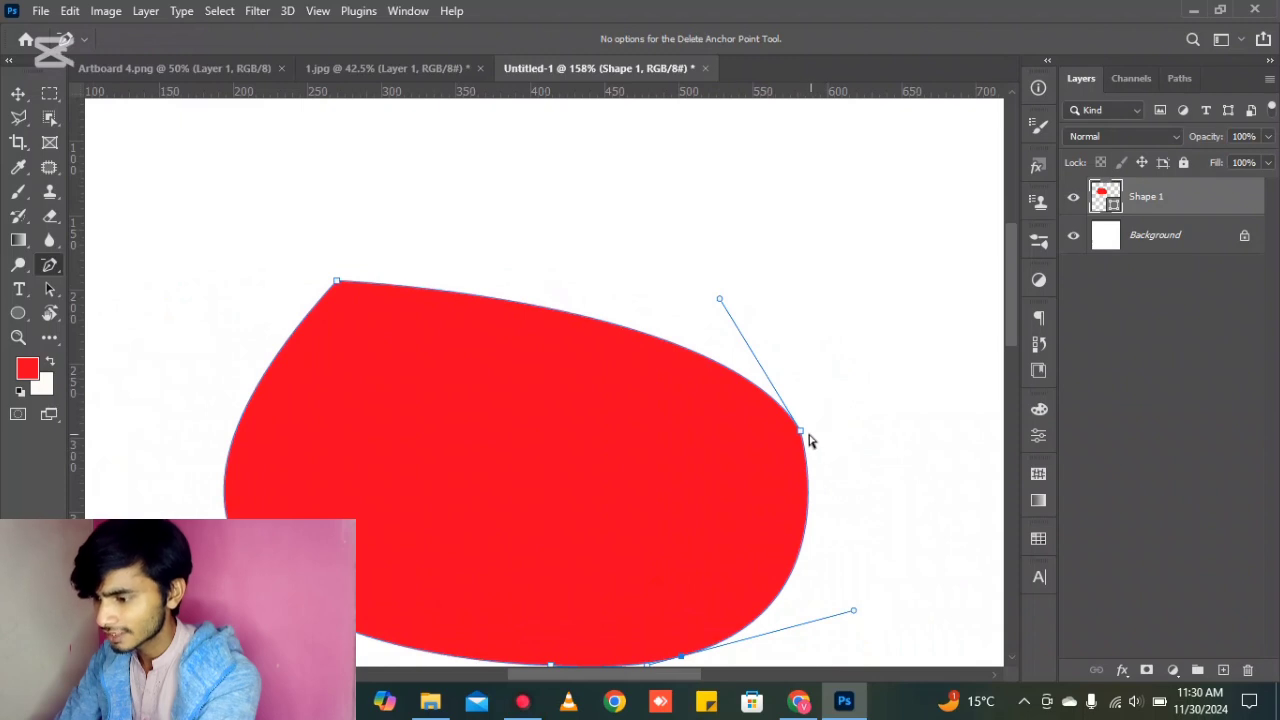
left_click(807, 435)
scroll(803, 430, "down", 2)
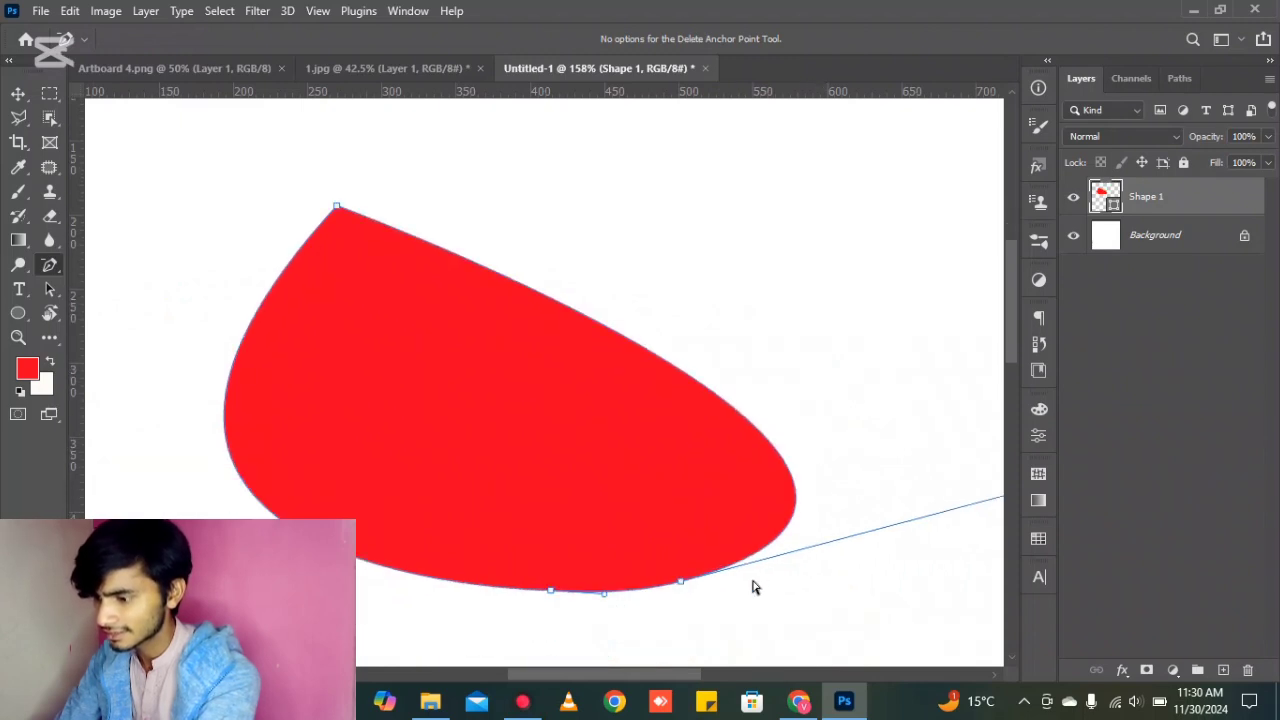
left_click(681, 582)
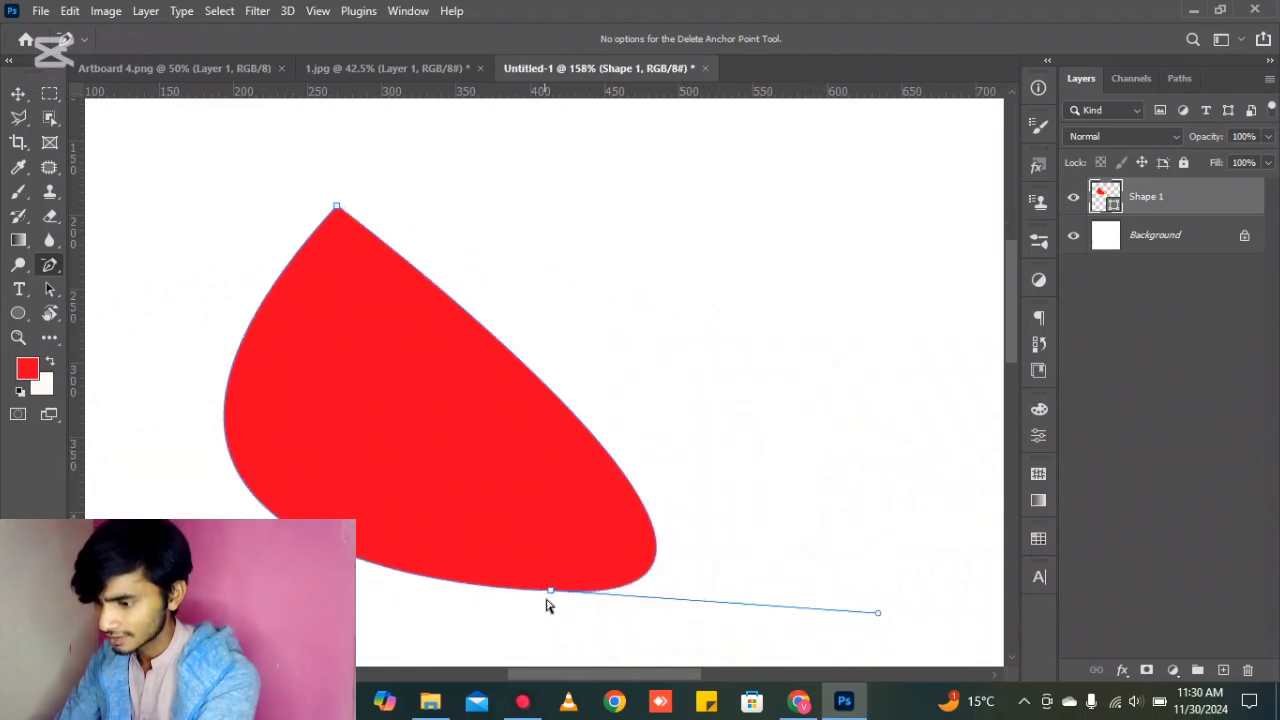
left_click(550, 591)
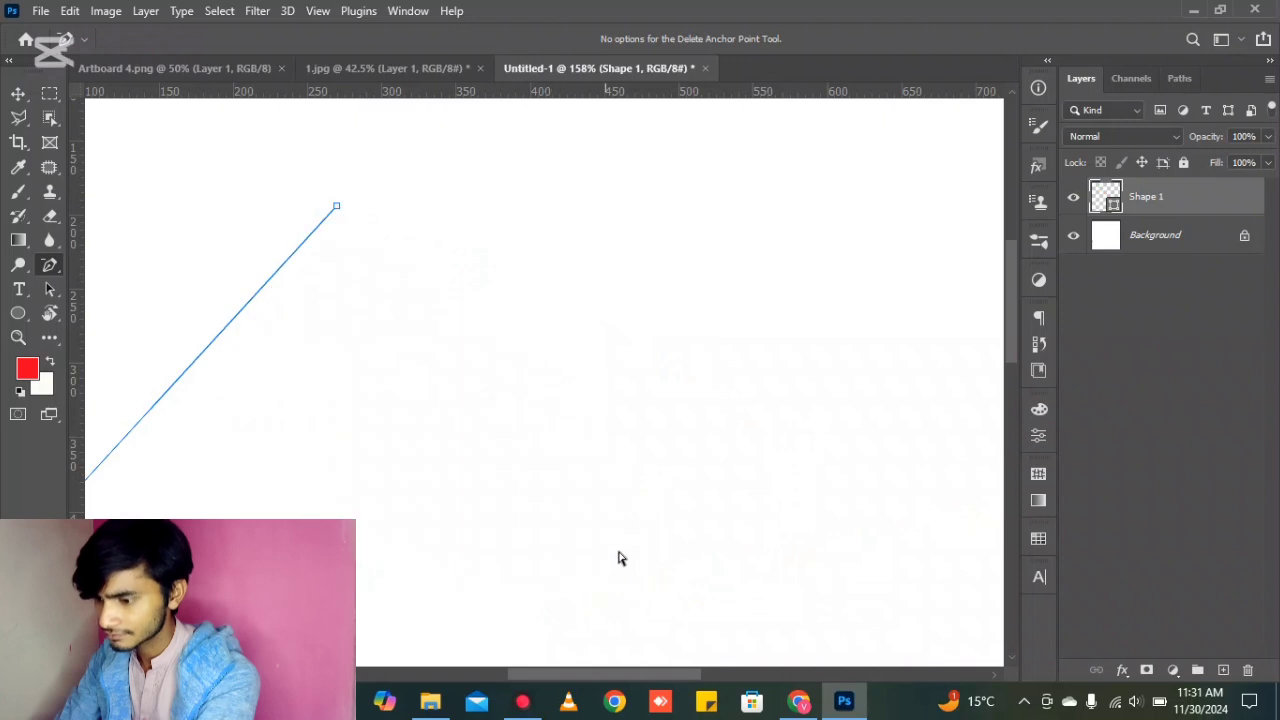
Undo all the anchor point deletions on the curved shape.
key("ctrl+z")
key("ctrl+z")
key("ctrl+z")
key("ctrl+z")
key("ctrl+z")
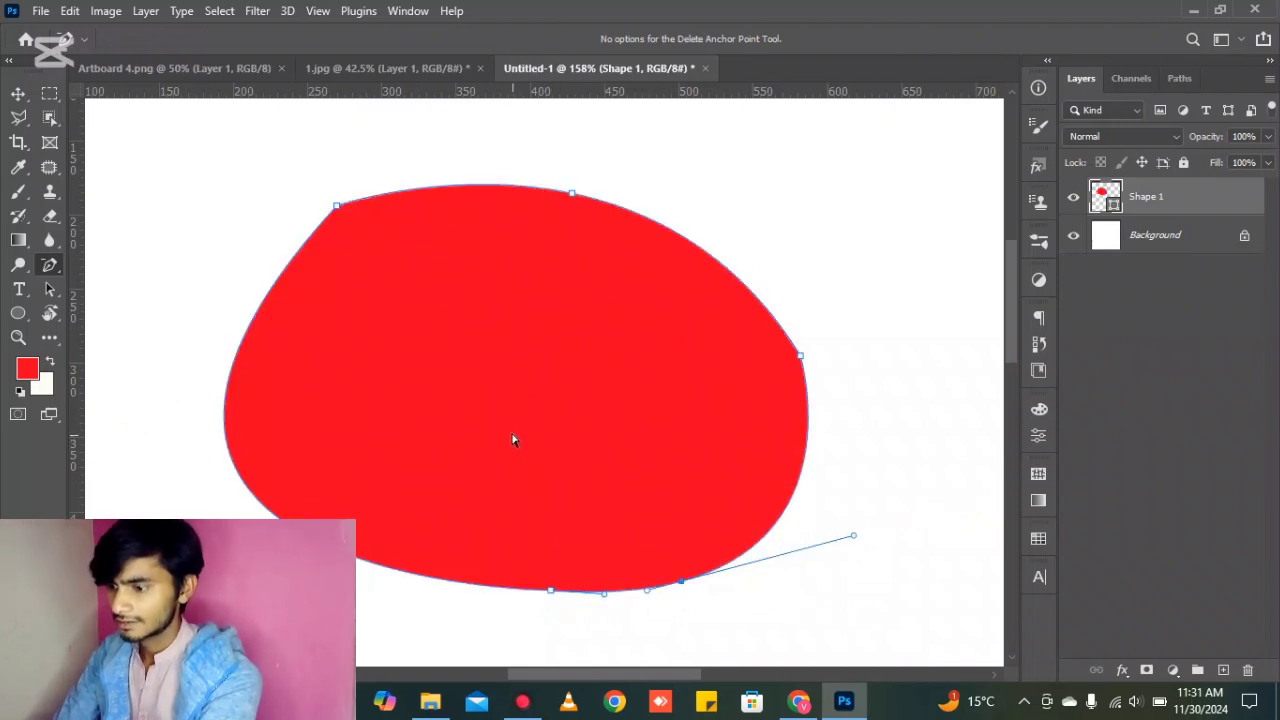
Convert the curved shape's upper-edge, upper-left, bottom and lower-right anchor points to corners with the Convert Point tool.
right_click(49, 266)
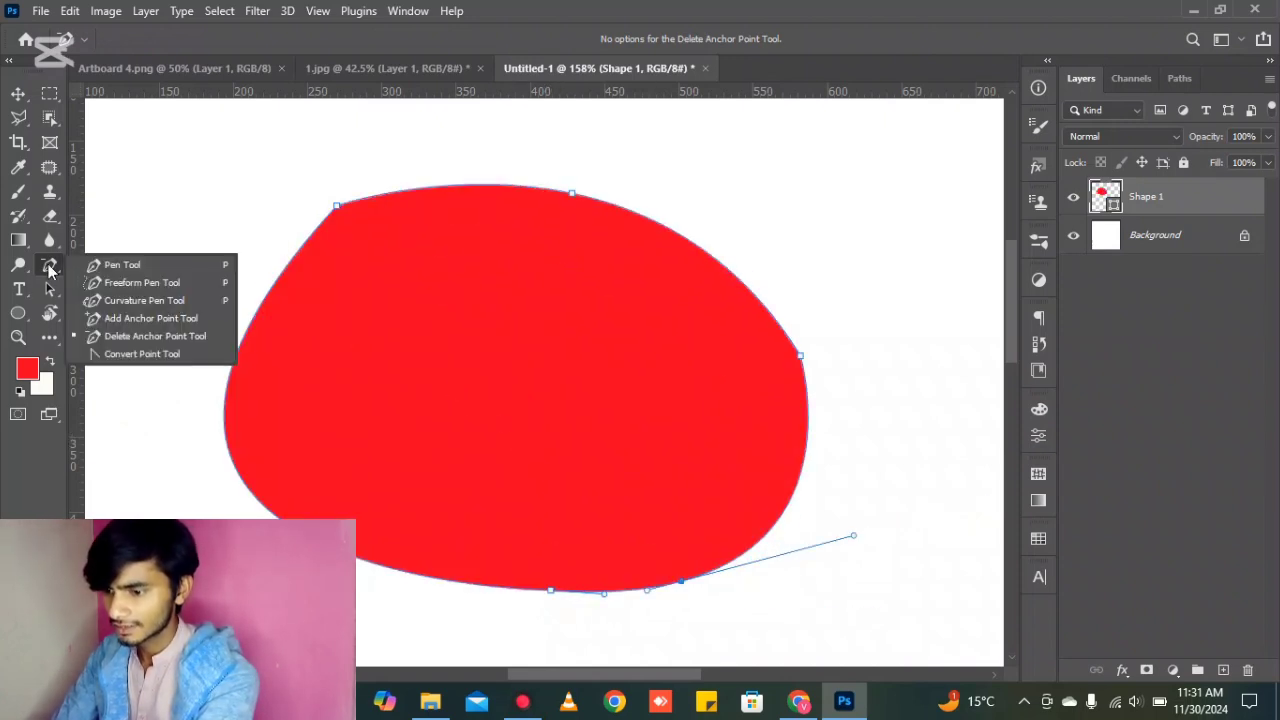
left_click(142, 354)
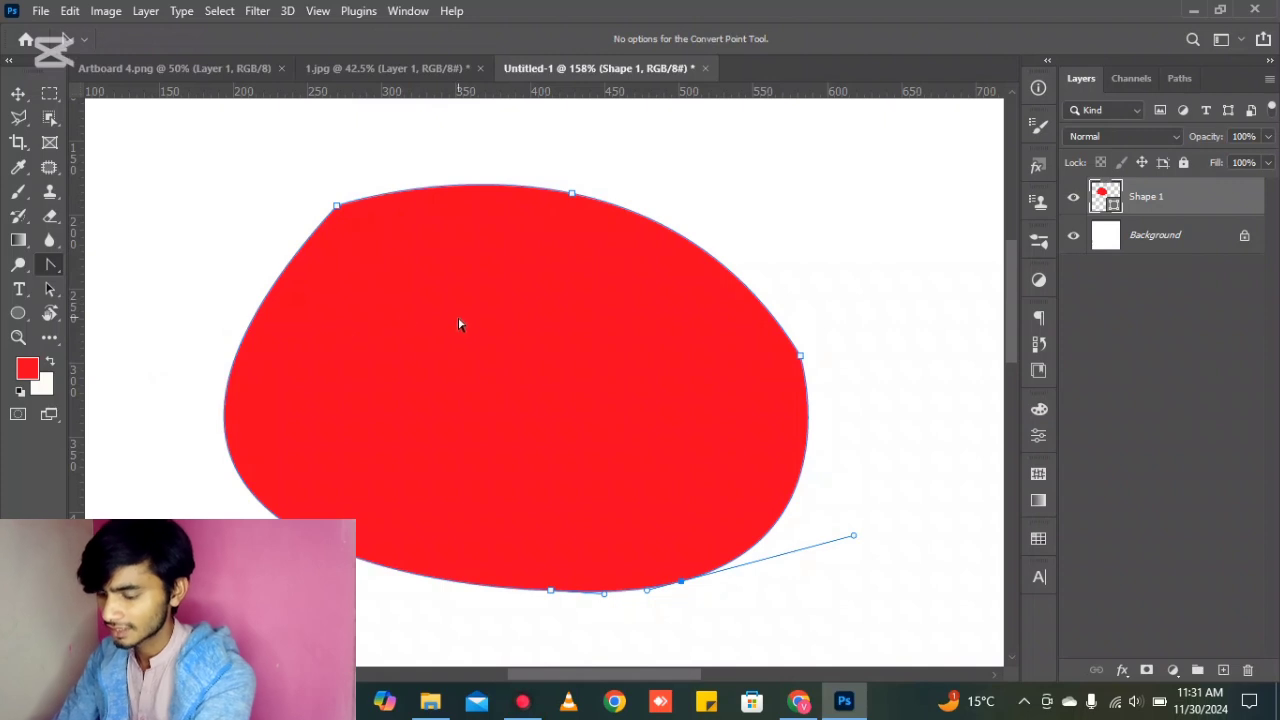
scroll(610, 192, "up", 3)
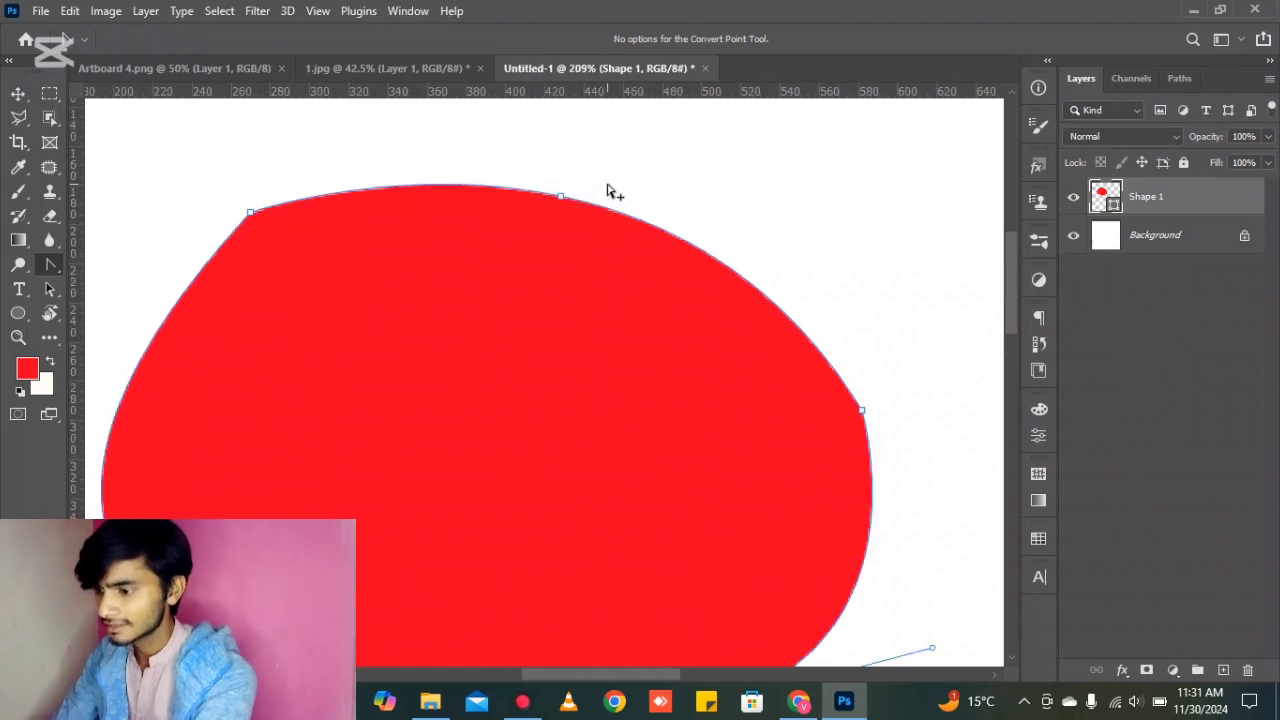
left_click(557, 198)
left_click(557, 198)
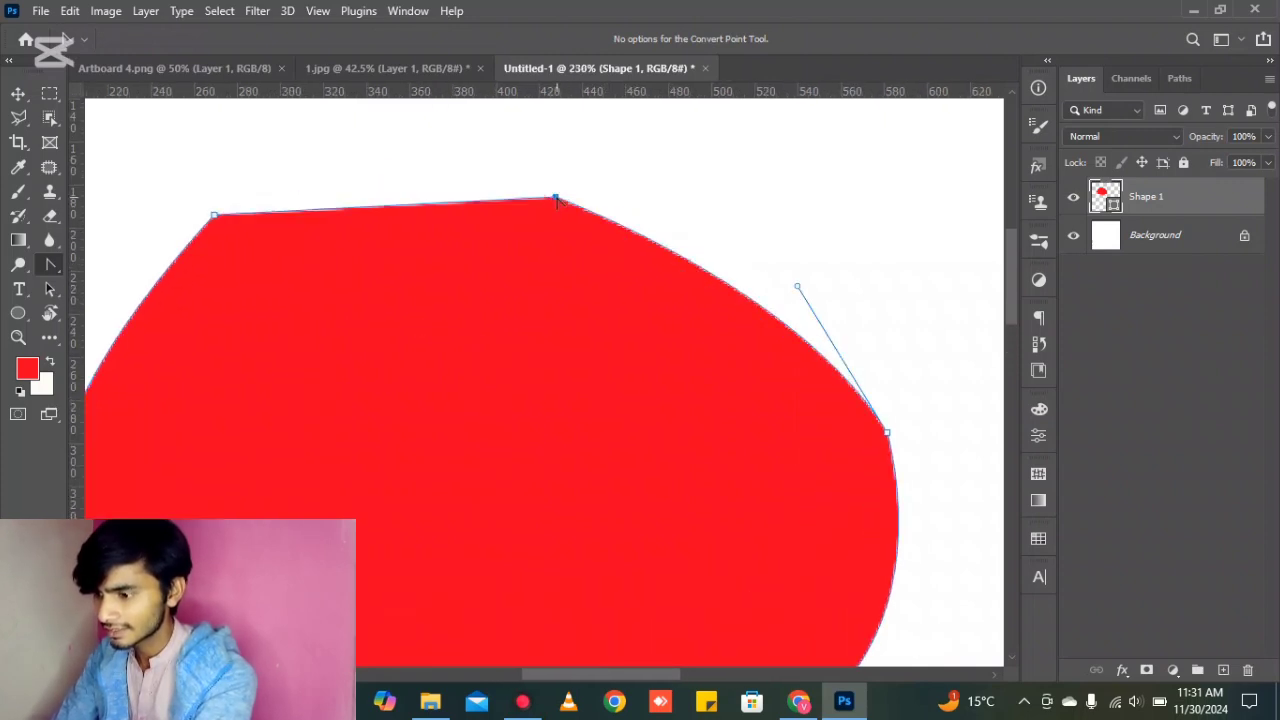
scroll(556, 200, "down", 2)
scroll(560, 203, "down", 2)
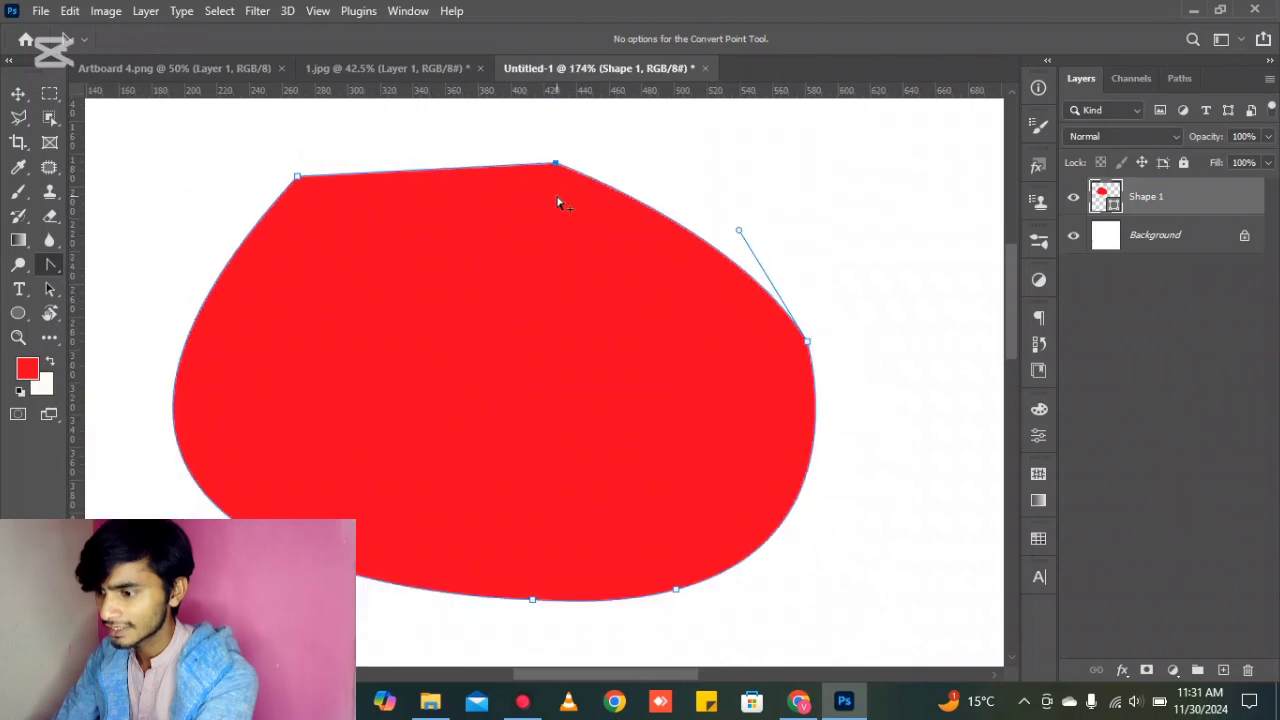
left_click(296, 177)
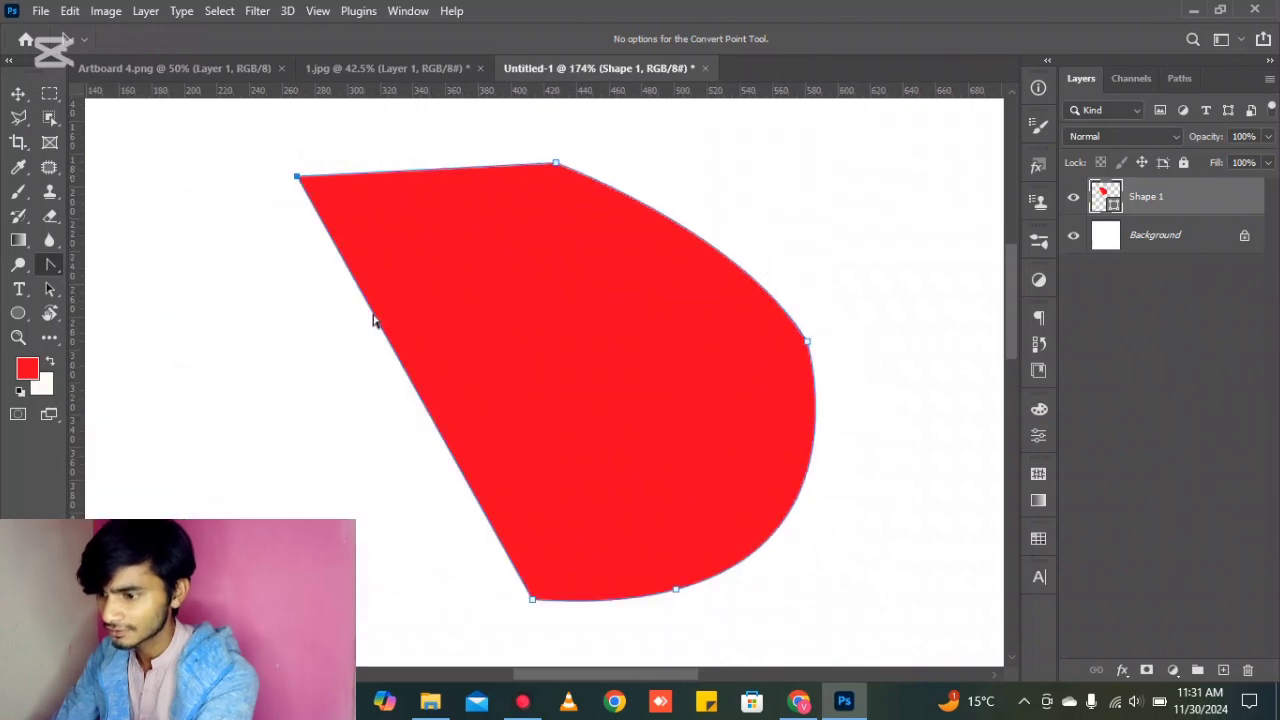
left_click(531, 599)
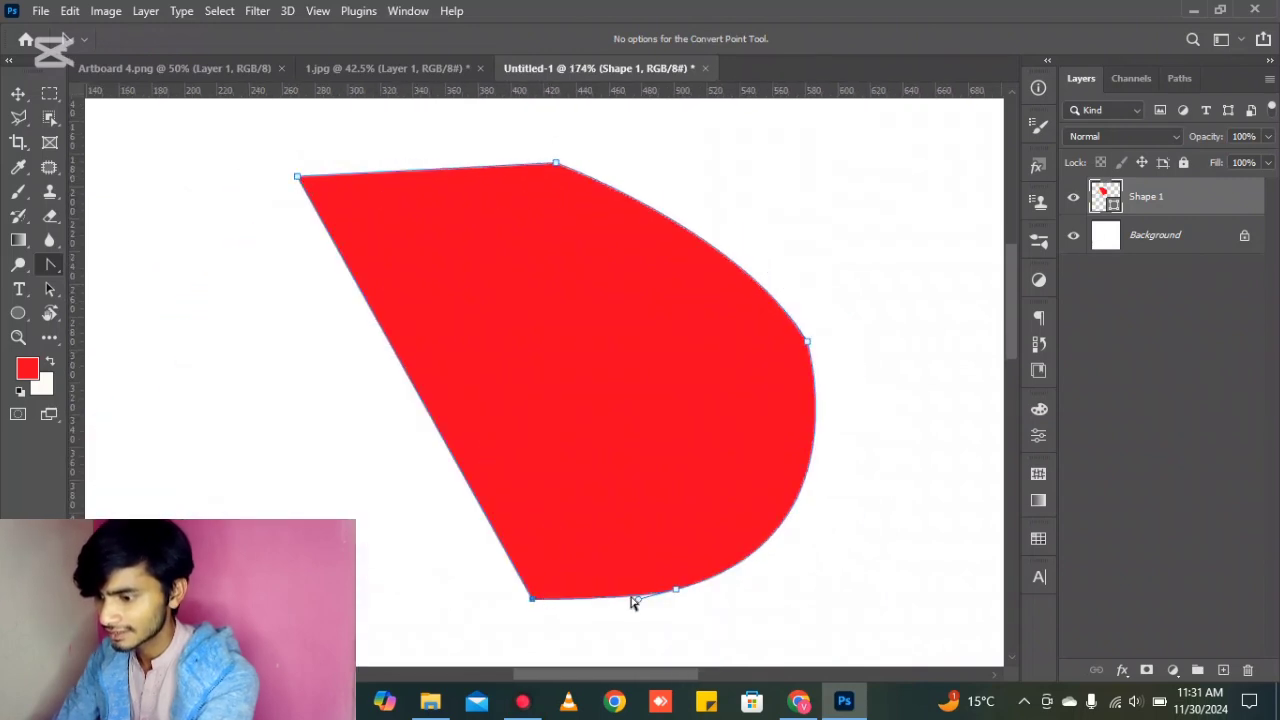
left_click(676, 592)
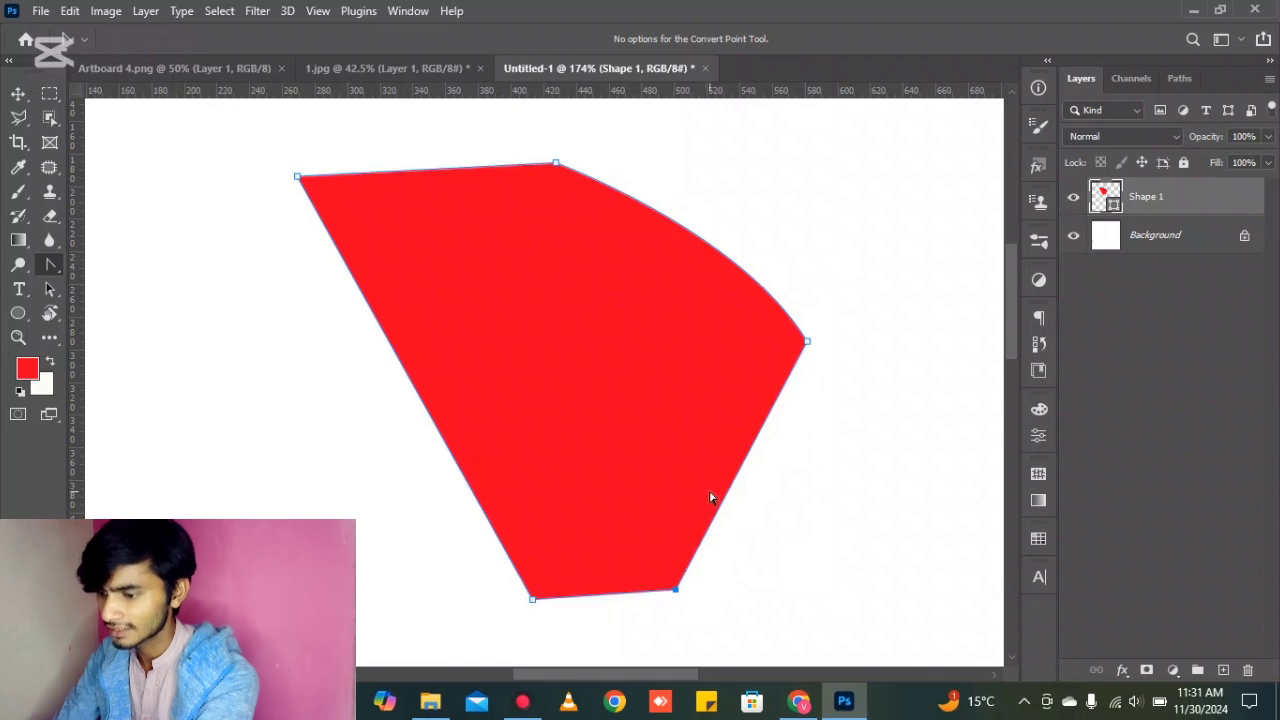
Draw a red ellipse about 238 by 209 px below and to the right of the angular shape.
scroll(710, 497, "down", 2)
left_click(18, 313)
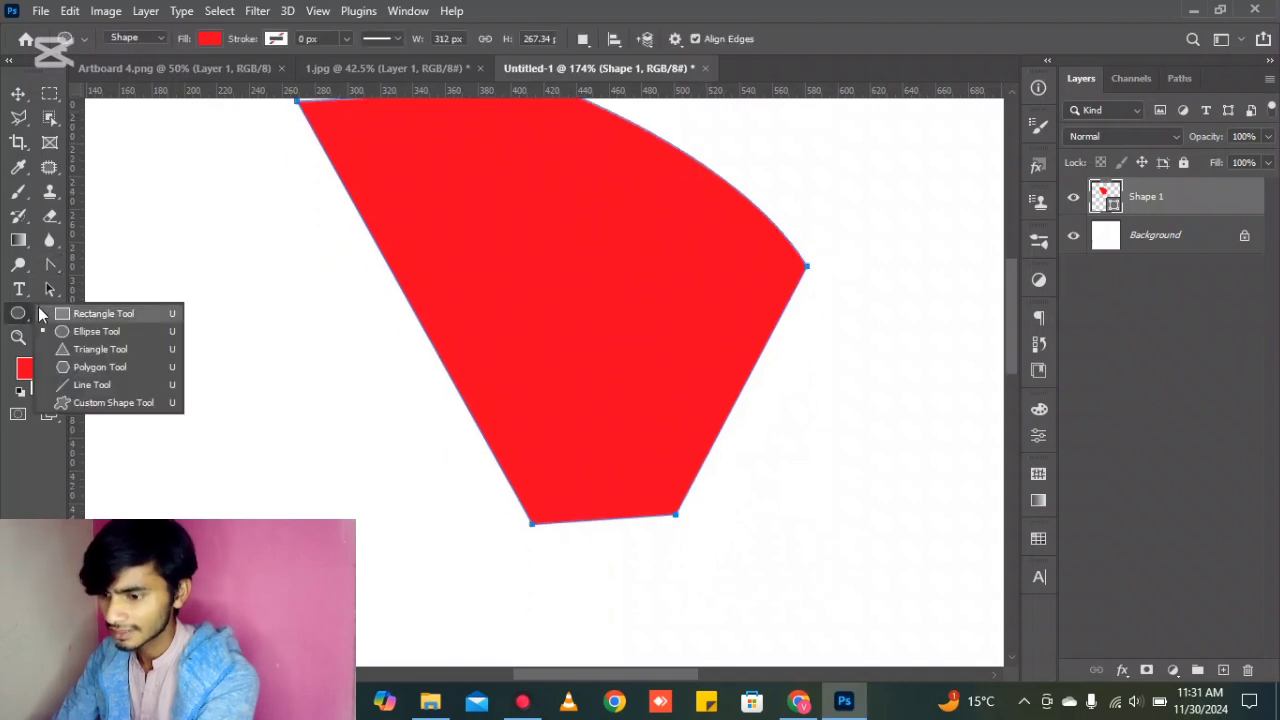
left_click(100, 331)
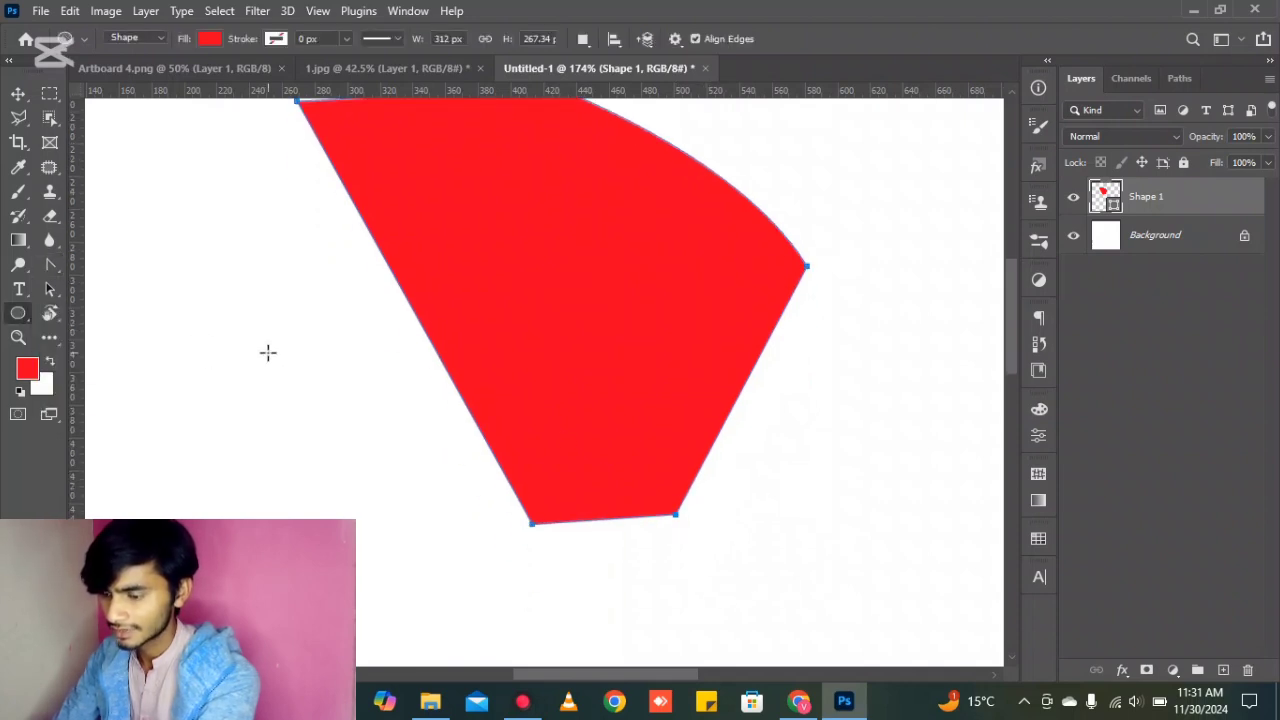
scroll(268, 352, "down", 3)
scroll(620, 388, "down", 1)
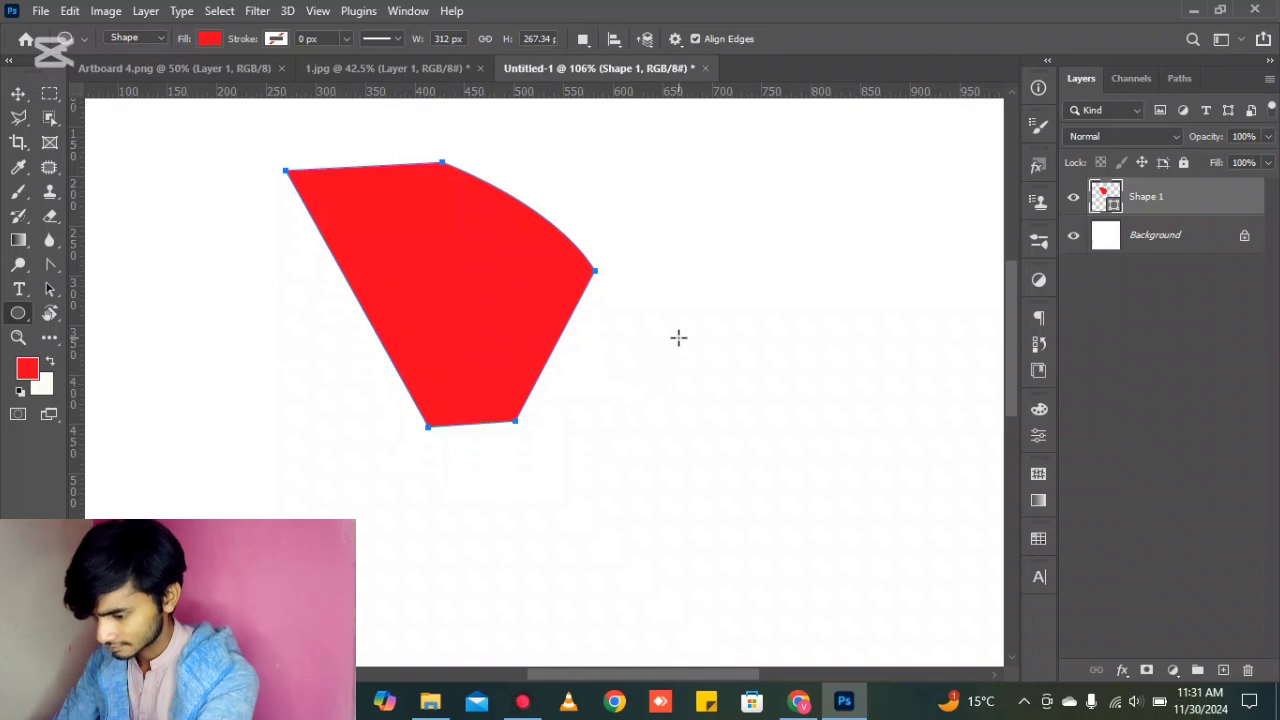
left_click_drag(679, 333, 930, 554)
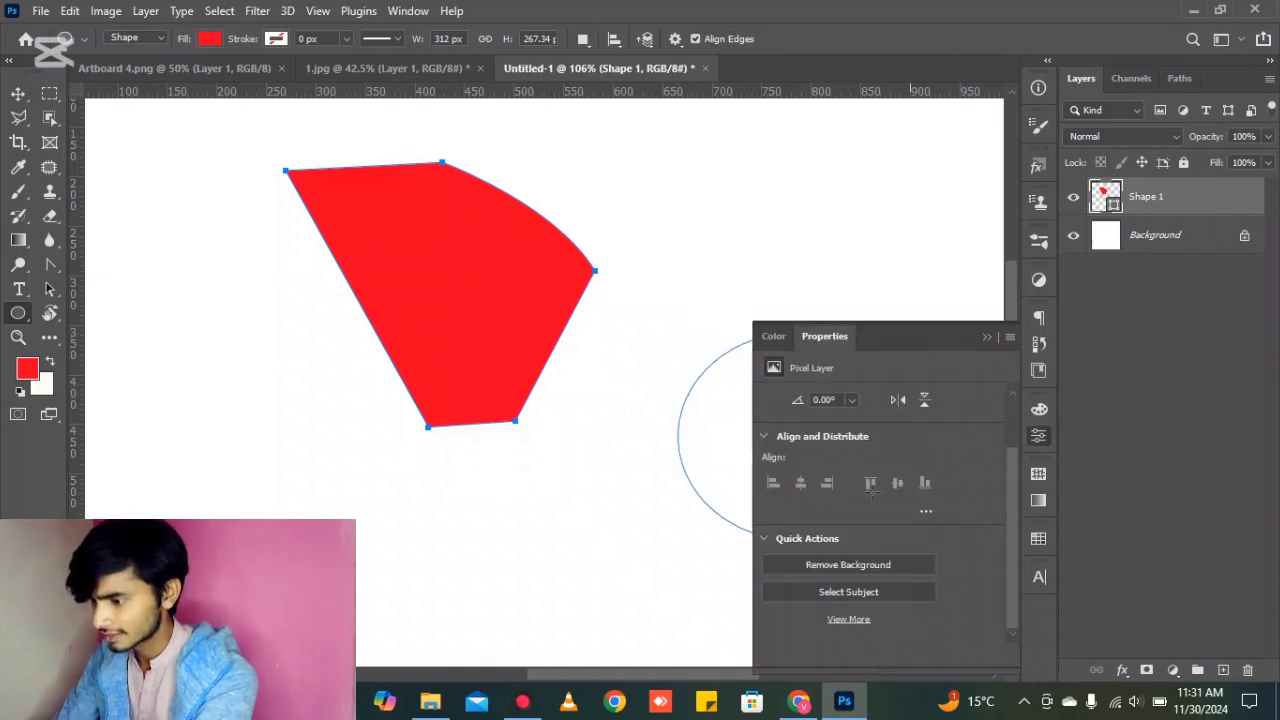
left_click(987, 337)
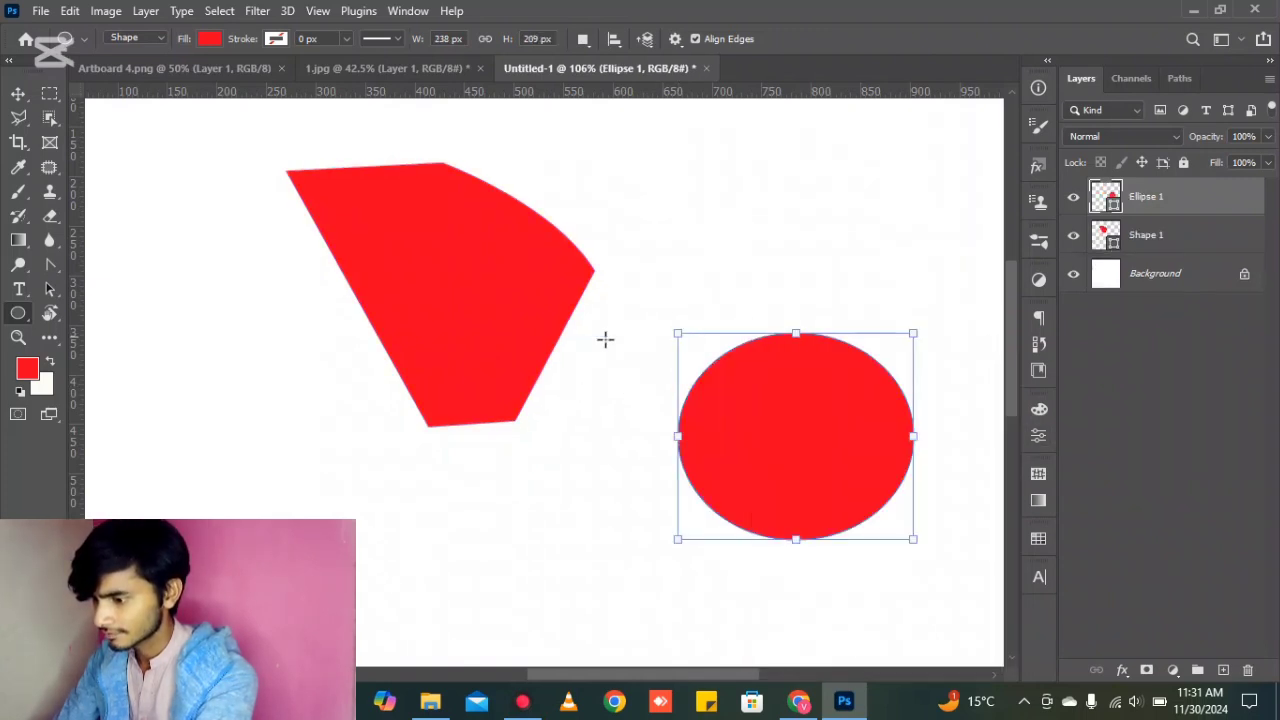
Turn the ellipse into a straight-sided diamond by converting its four anchor points to corners with the Convert Point tool.
left_click(50, 268)
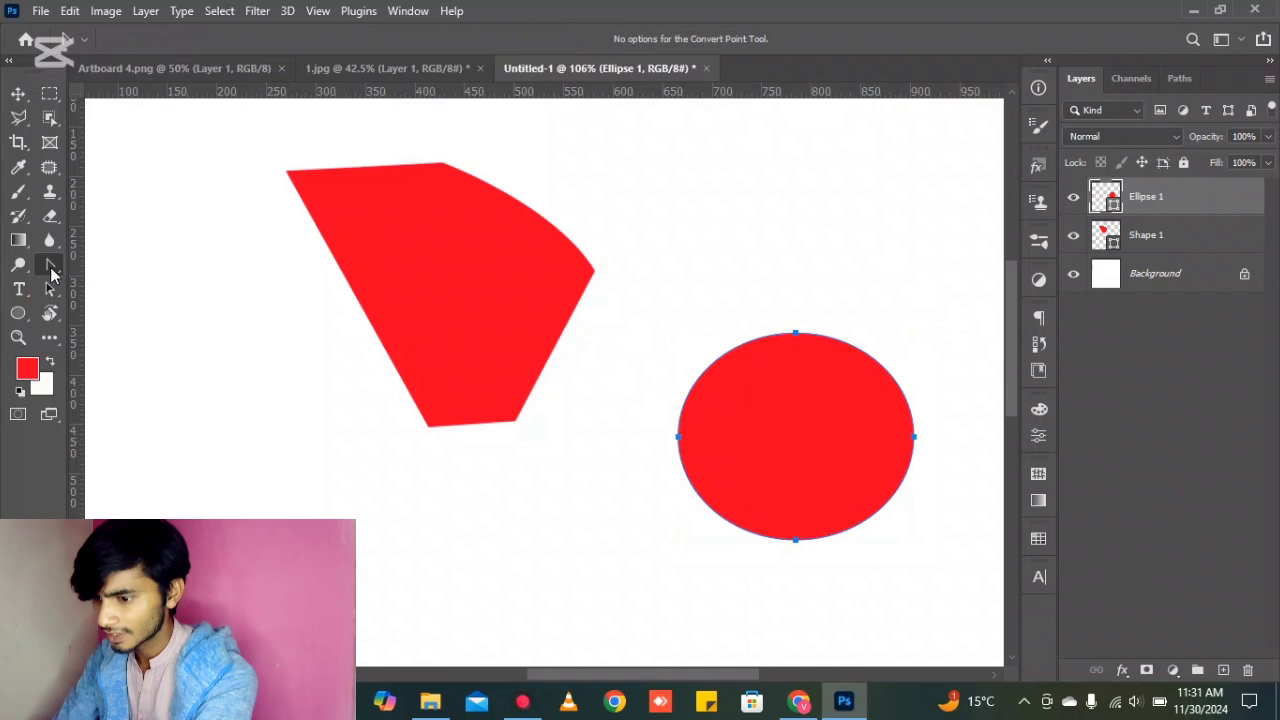
left_click(796, 541)
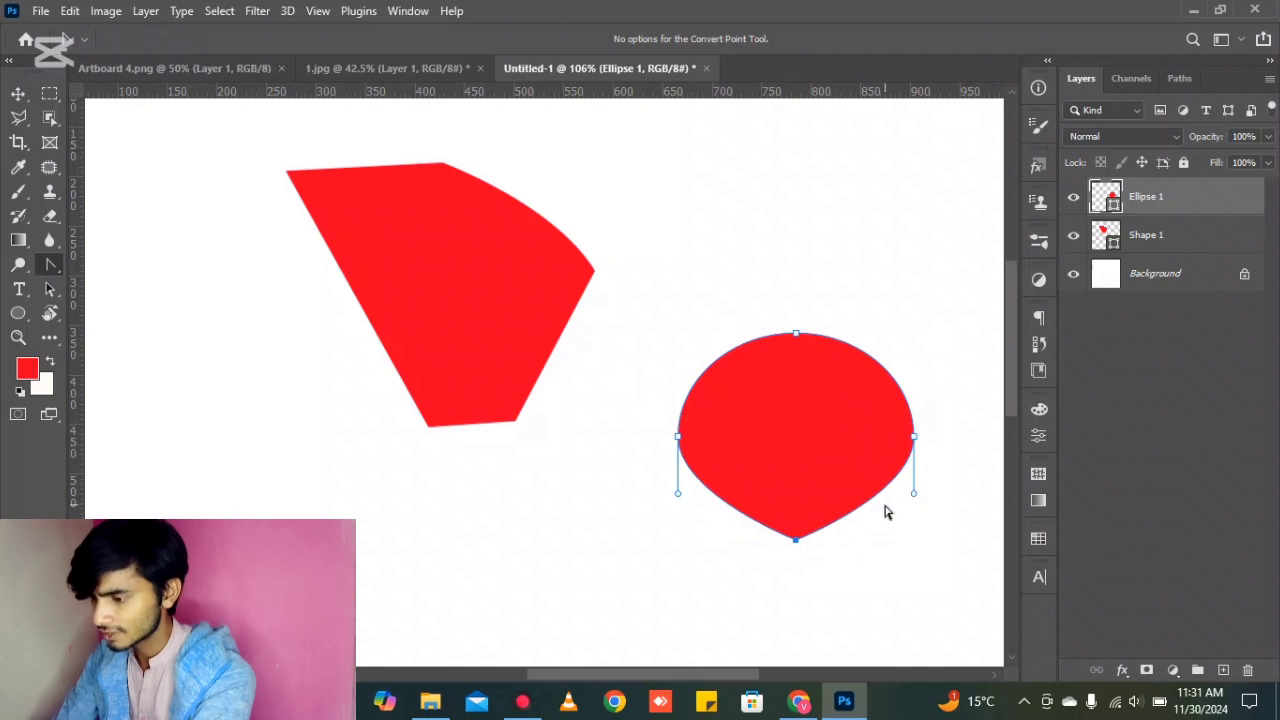
left_click(796, 336)
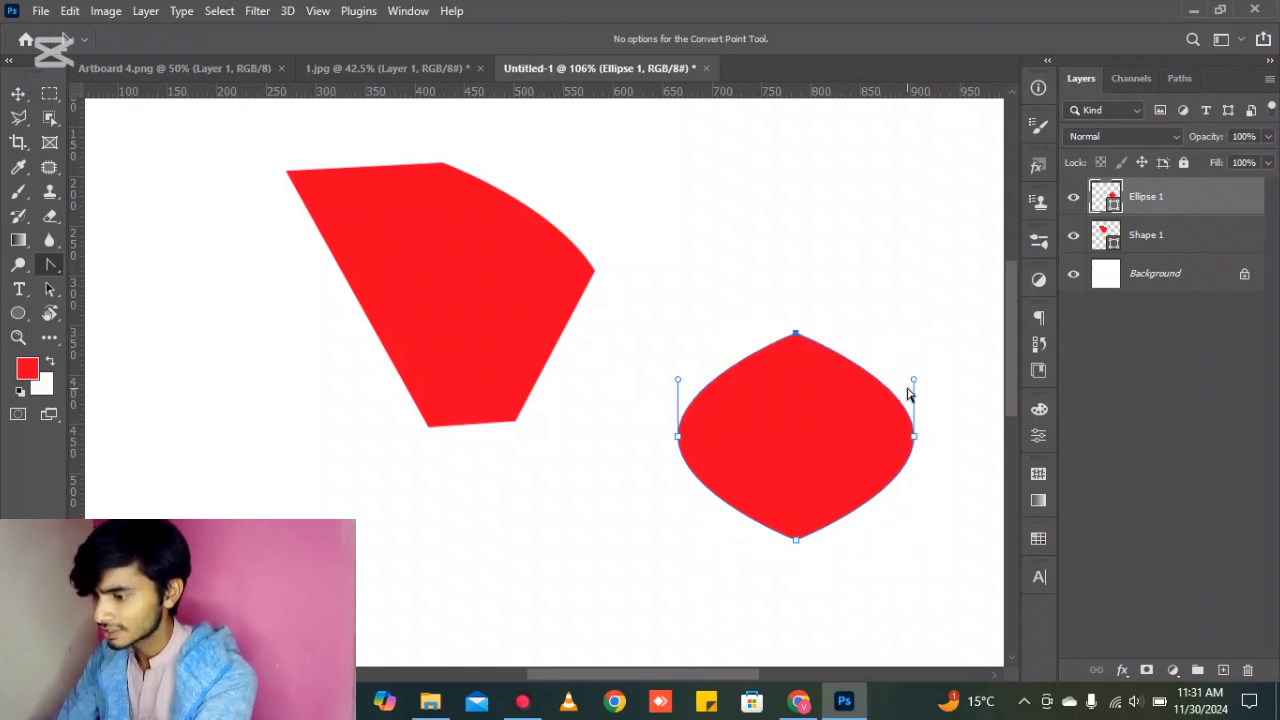
left_click(914, 437)
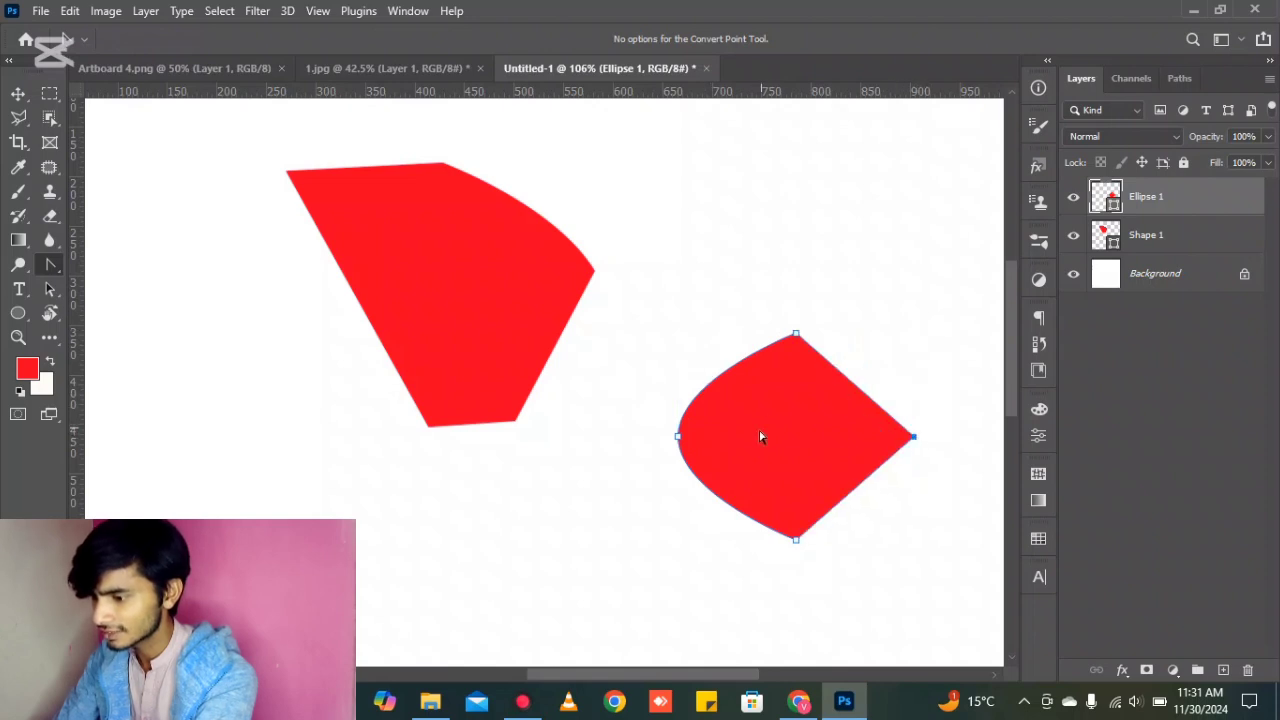
left_click(678, 437)
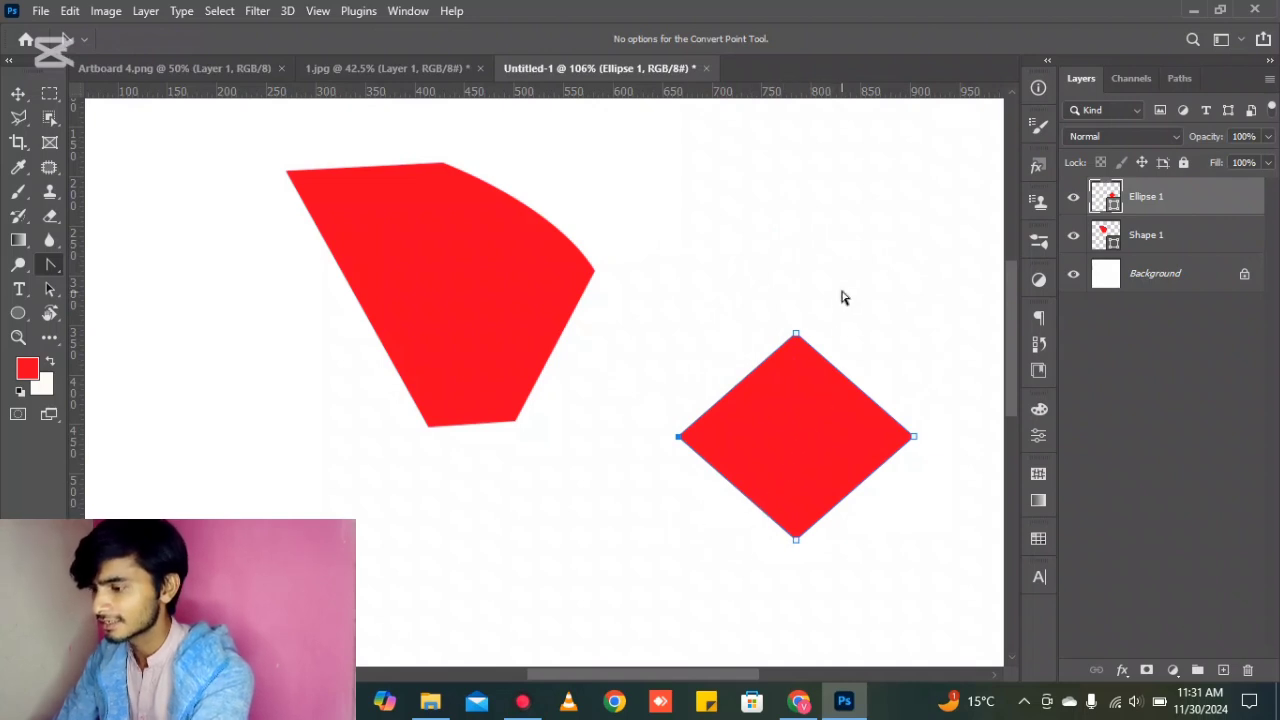
right_click(50, 264)
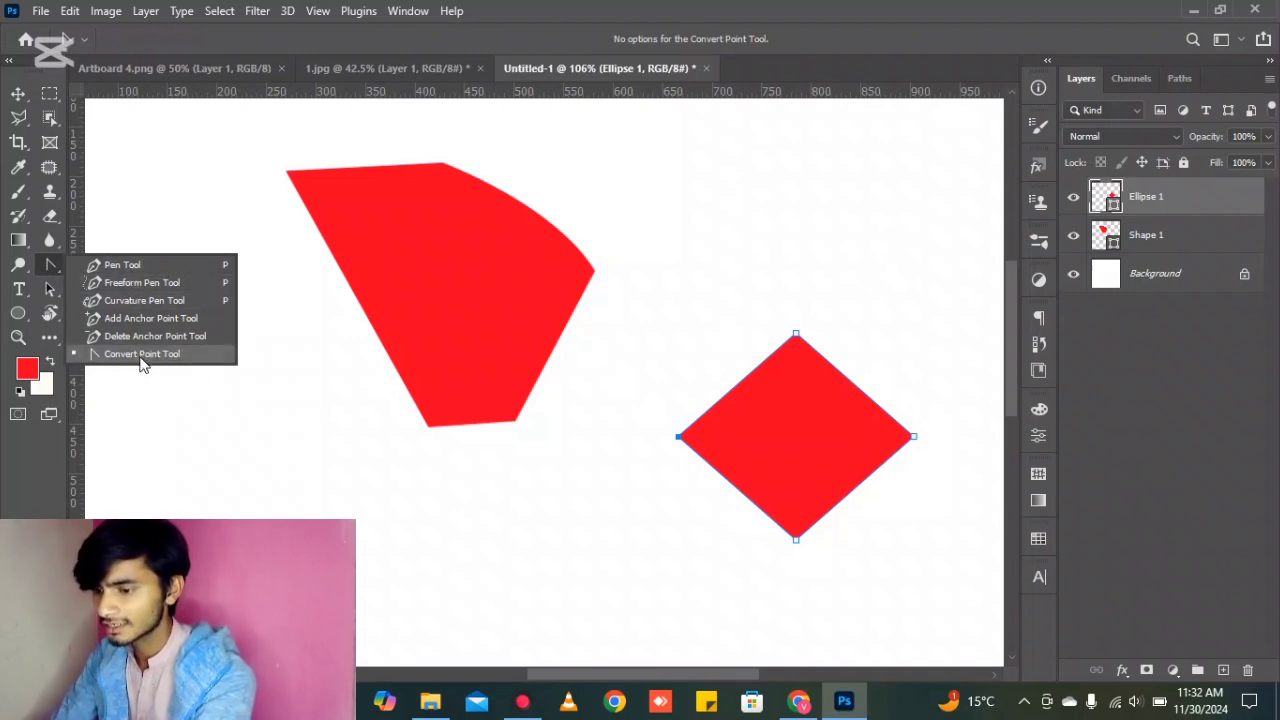
Activate the Pen tool, switch to the Artboard 4.png document, duplicate Layer 1 and add a new empty layer above the copy.
key("Escape")
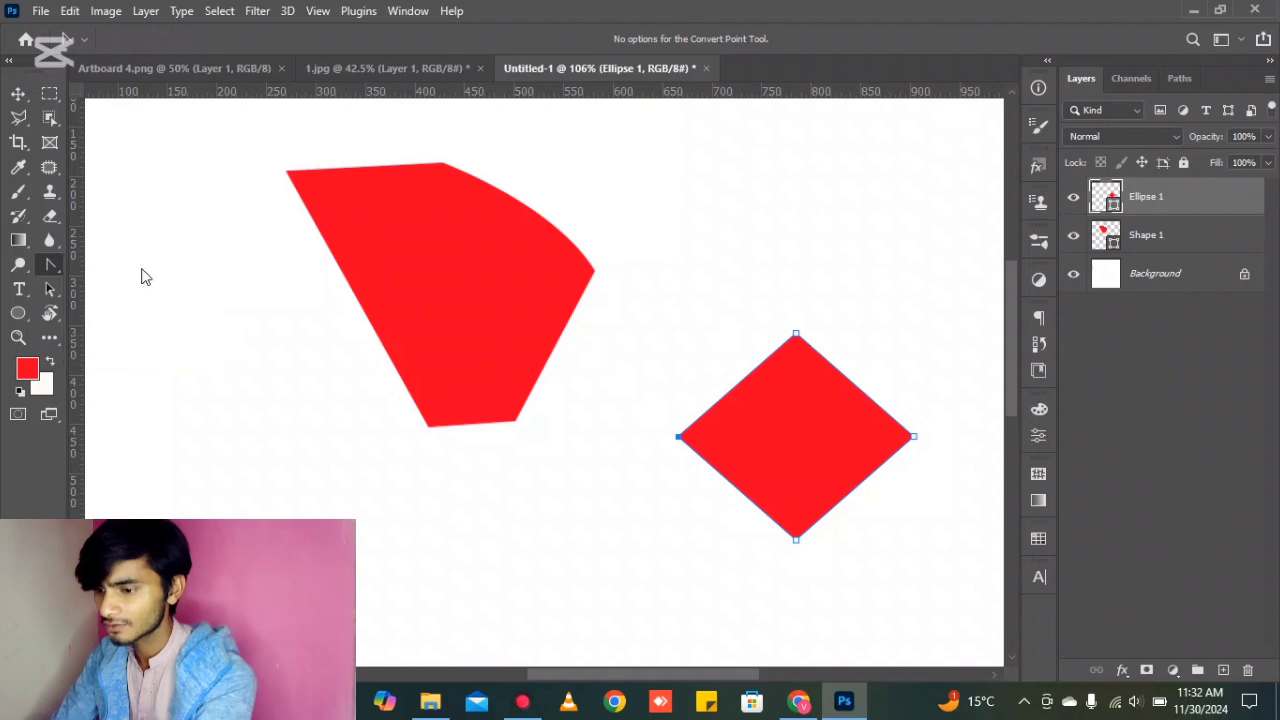
key("p")
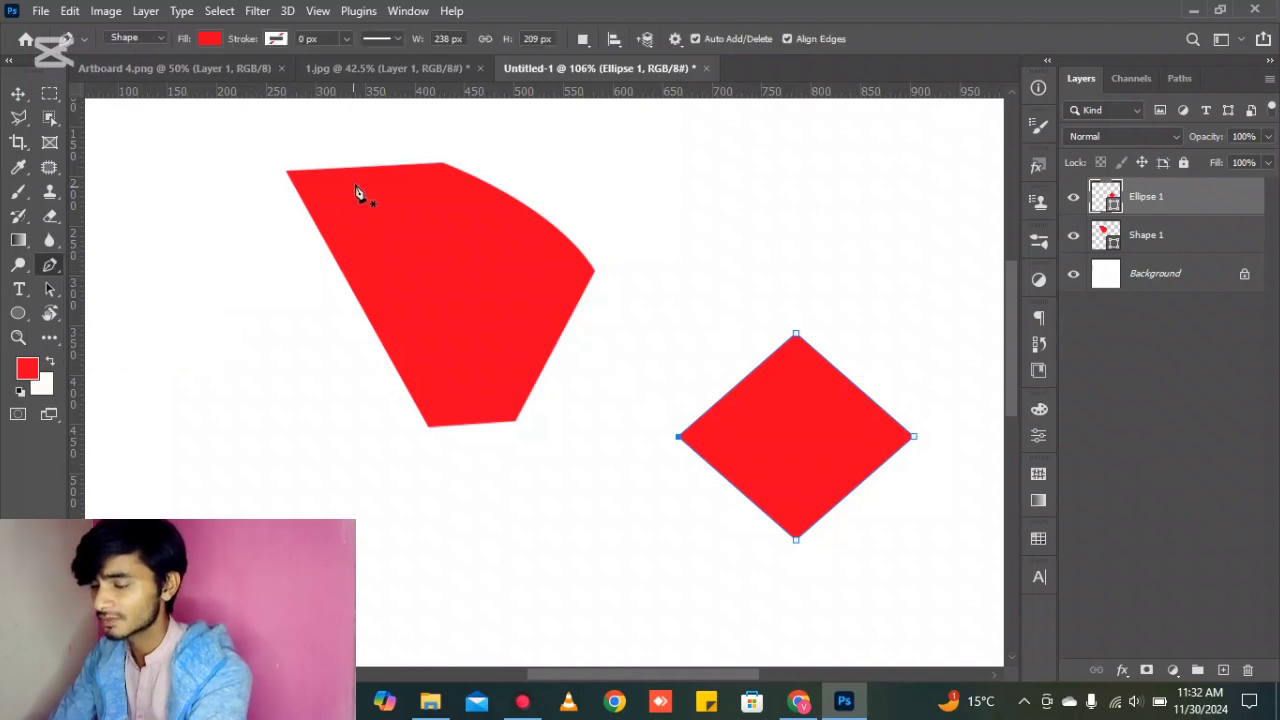
left_click(233, 64)
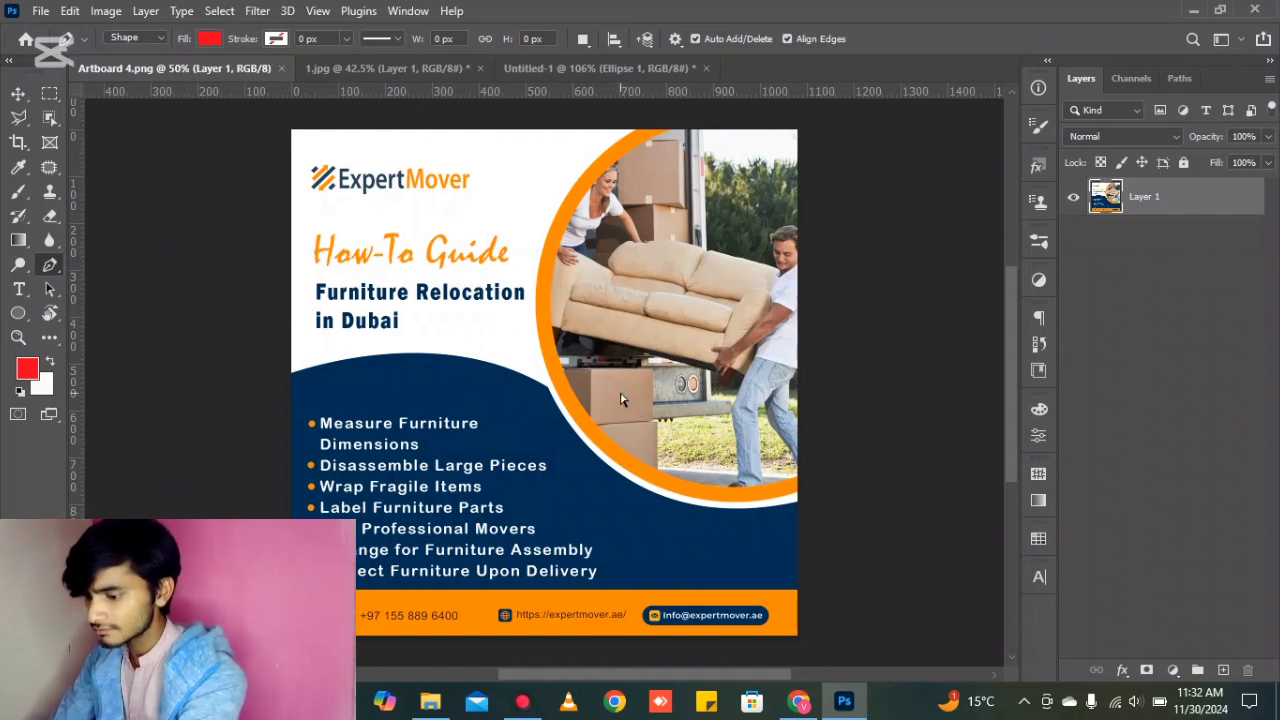
key("ctrl+j")
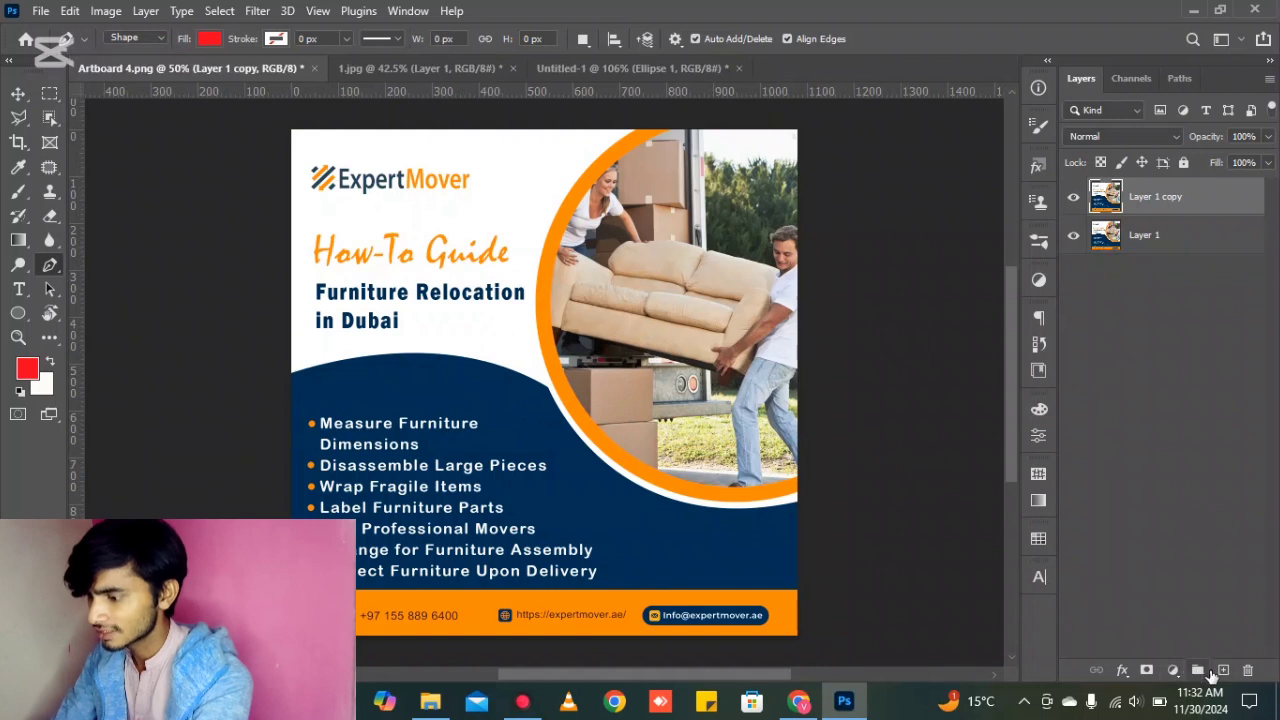
left_click(1222, 670)
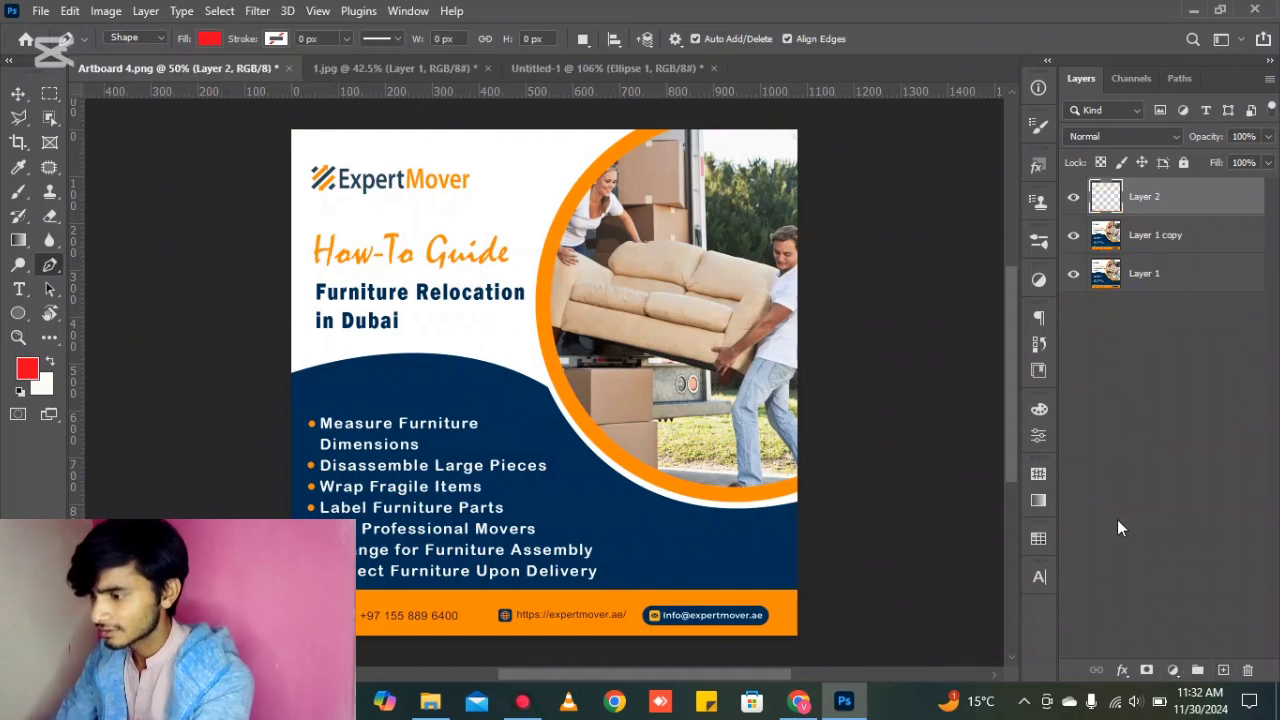
scroll(340, 420, "left", 1)
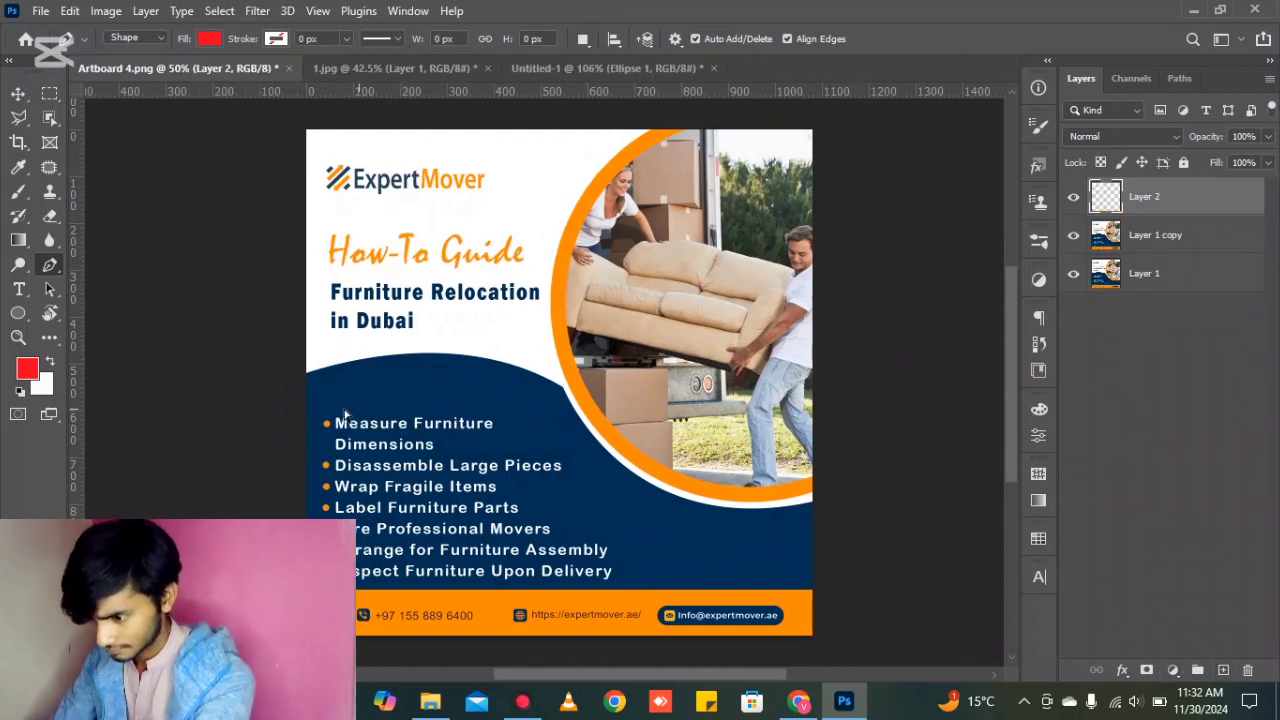
scroll(357, 422, "down", 1)
scroll(306, 394, "down", 1)
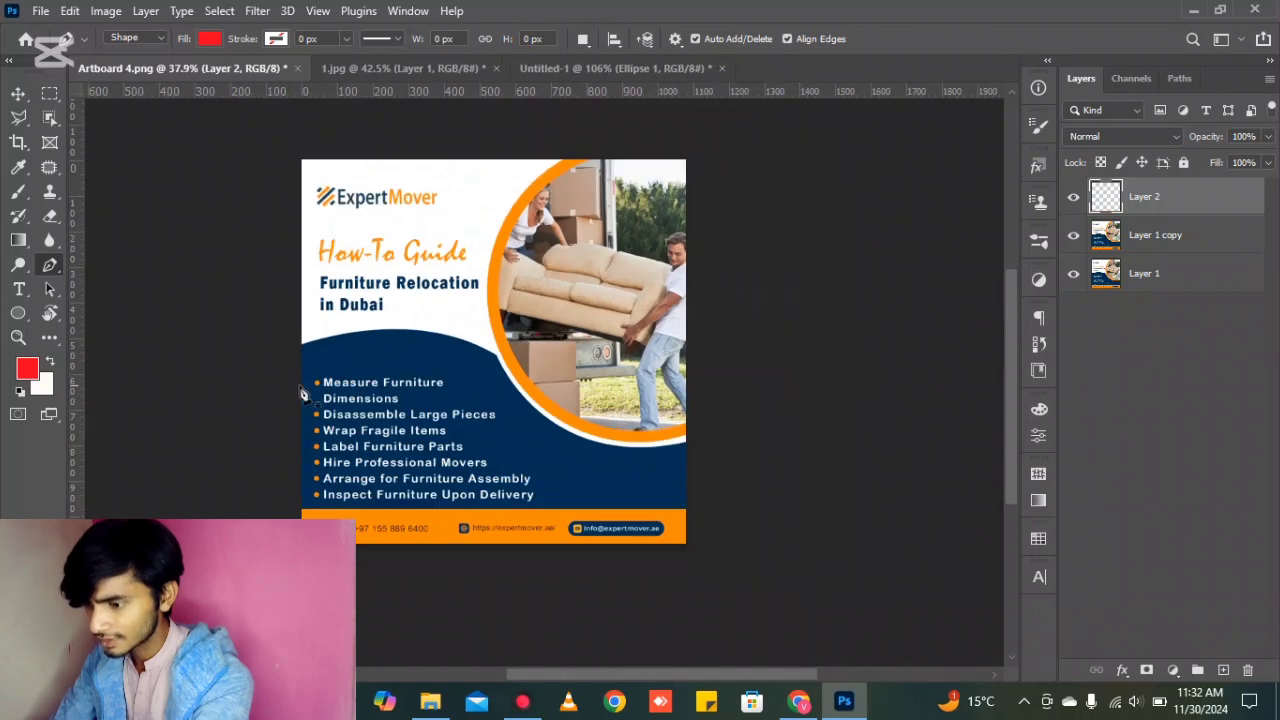
scroll(389, 374, "up", 2)
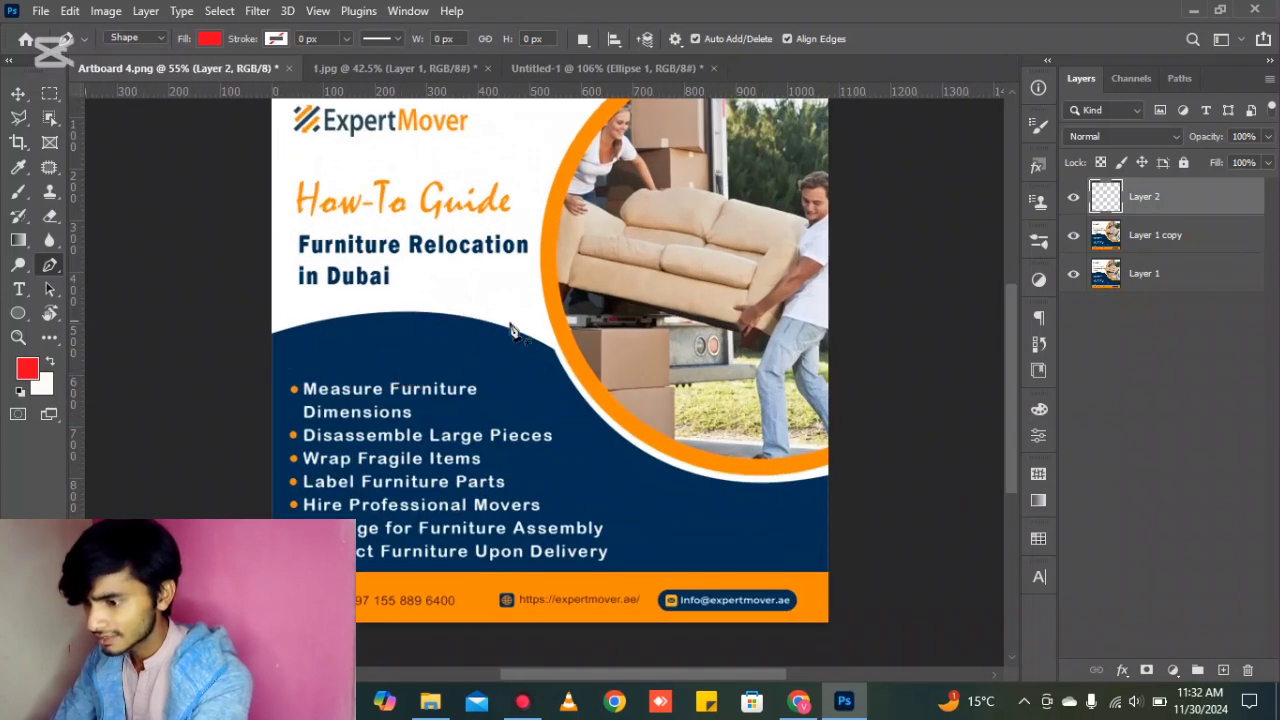
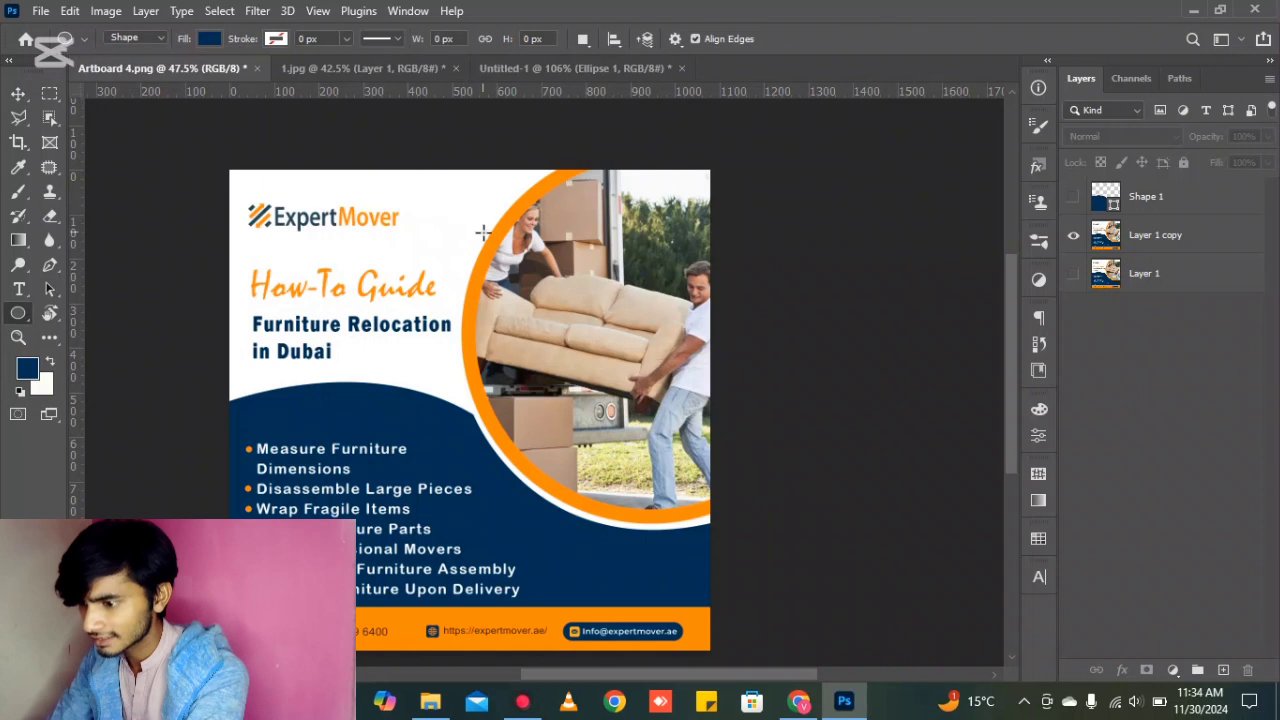
Draw an orange-filled circle about 802 px in diameter and move it over the poster's round photo frame.
left_click_drag(465, 242, 500, 258)
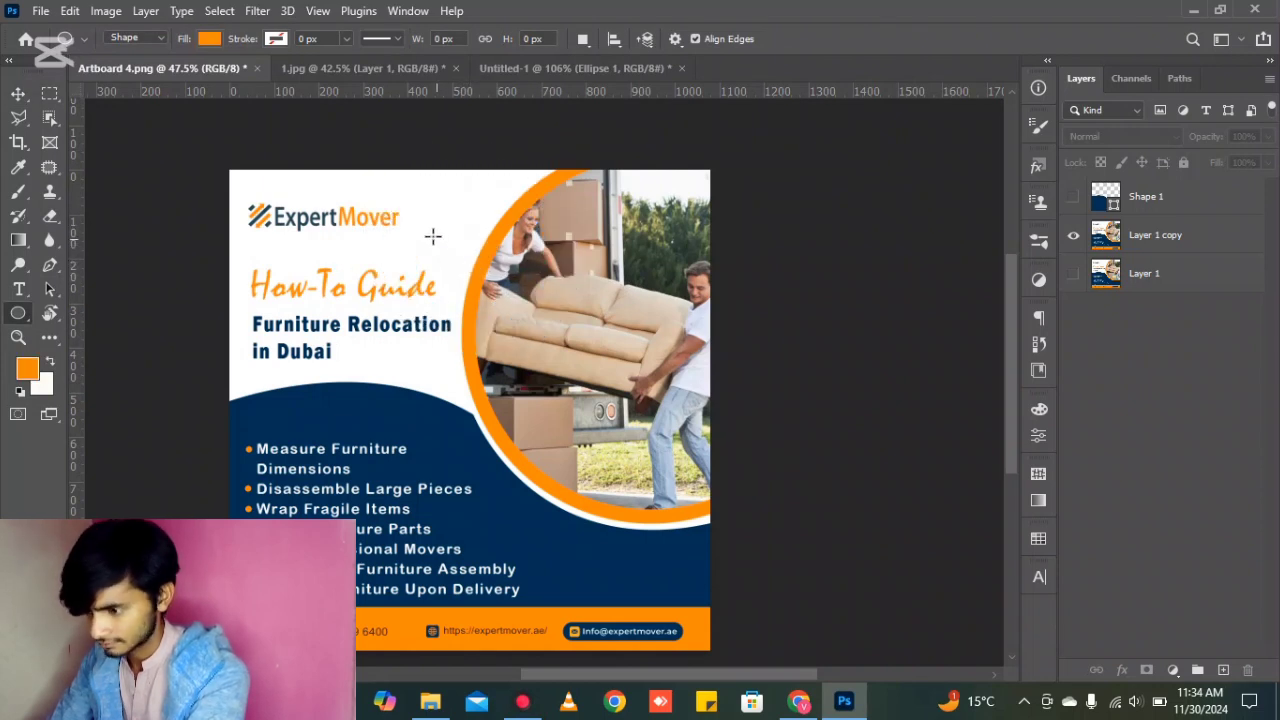
left_click_drag(433, 234, 940, 592)
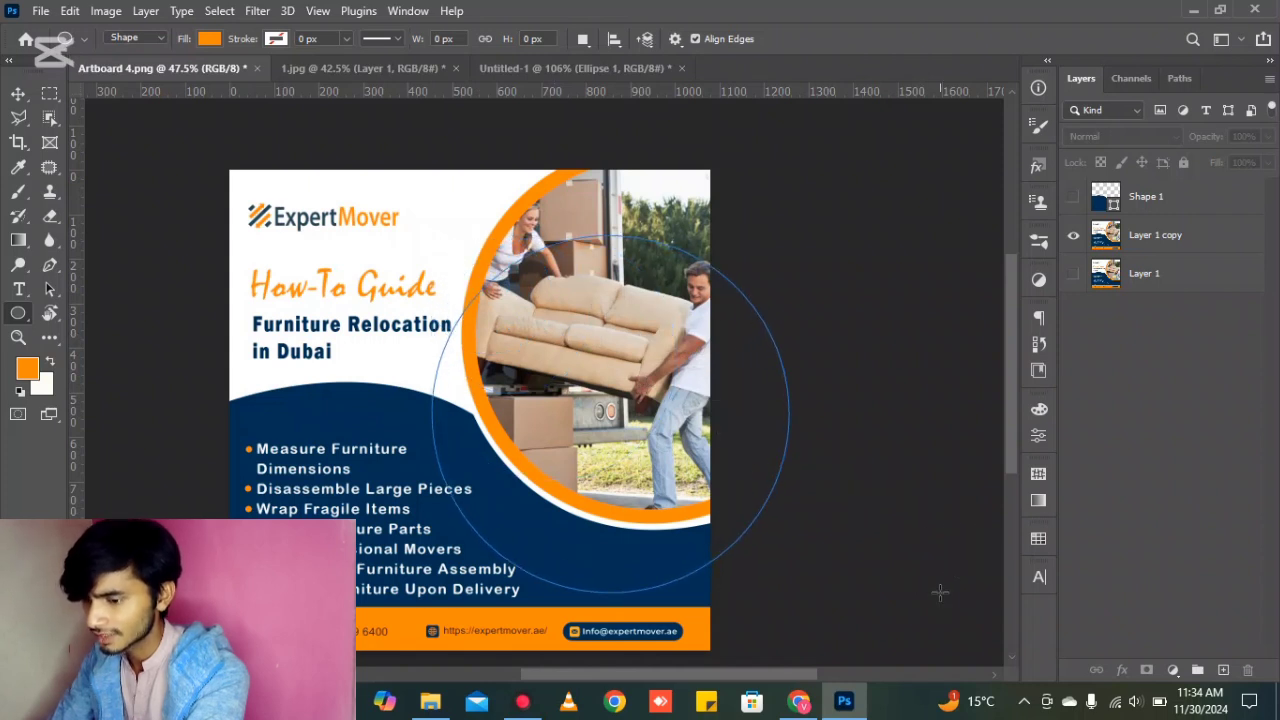
left_click(987, 338)
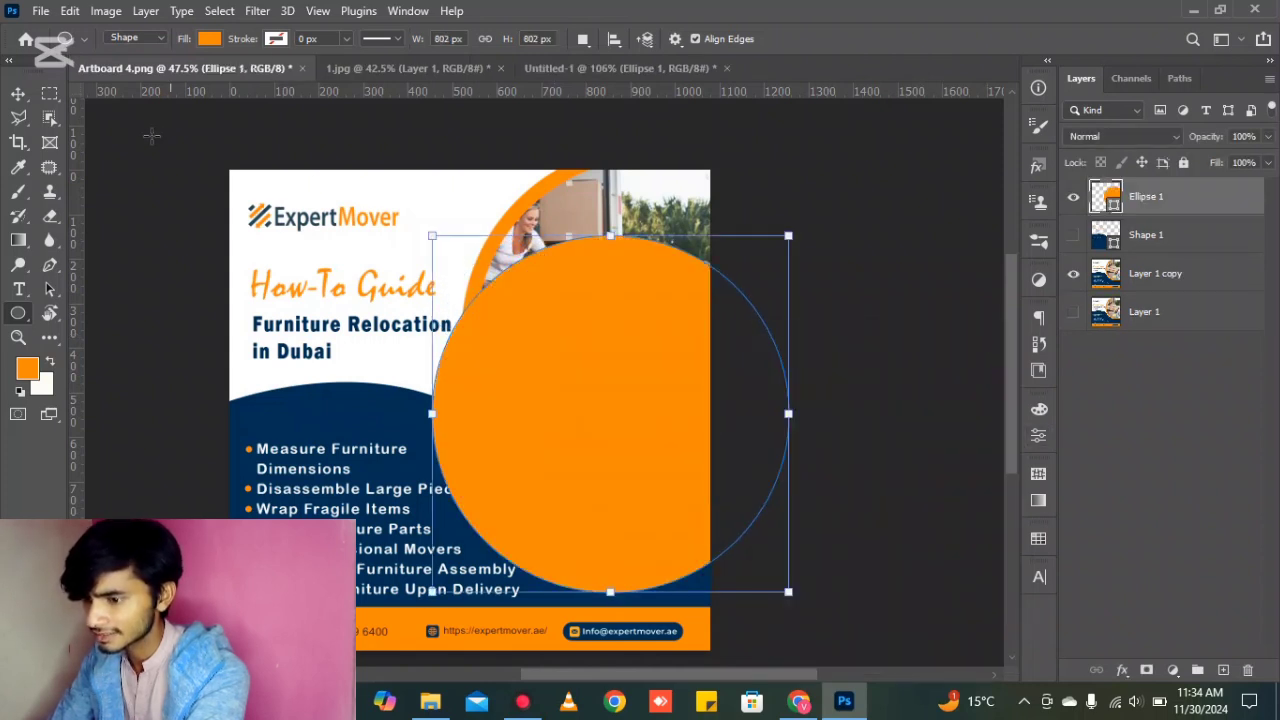
left_click(18, 93)
left_click_drag(572, 422, 600, 348)
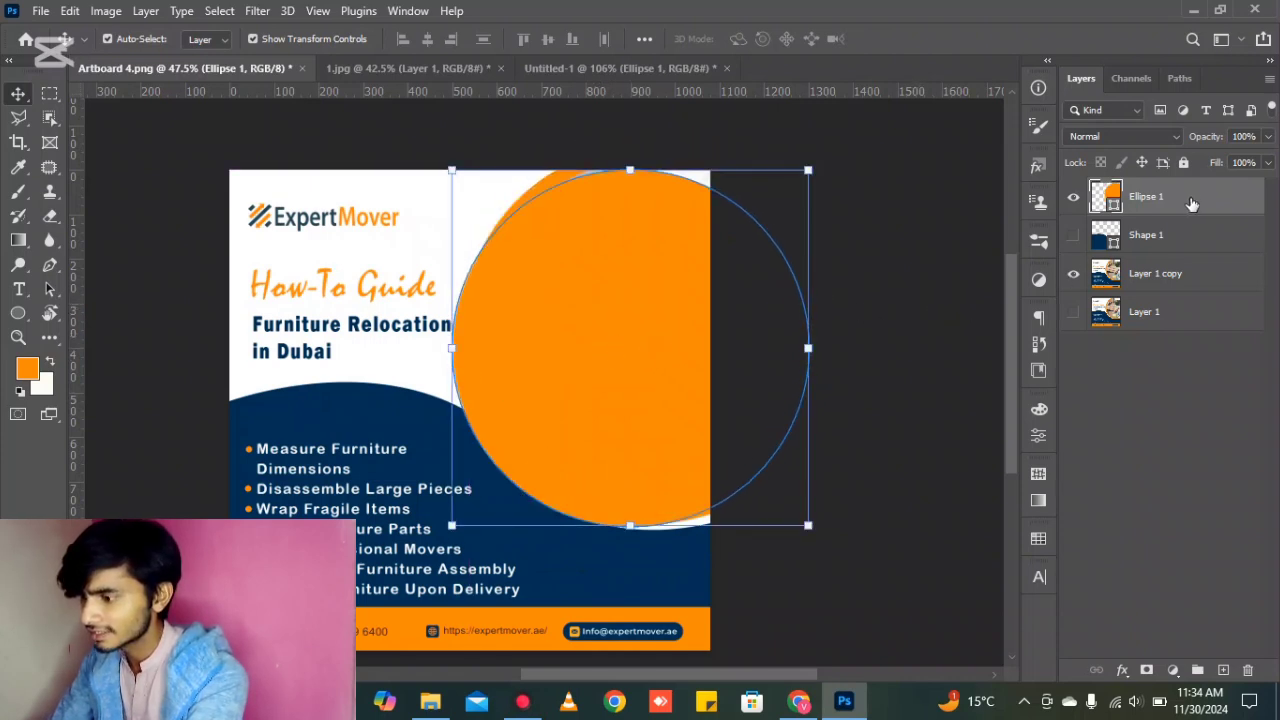
Give the orange circle an orange stroke 6 px wide.
key("a")
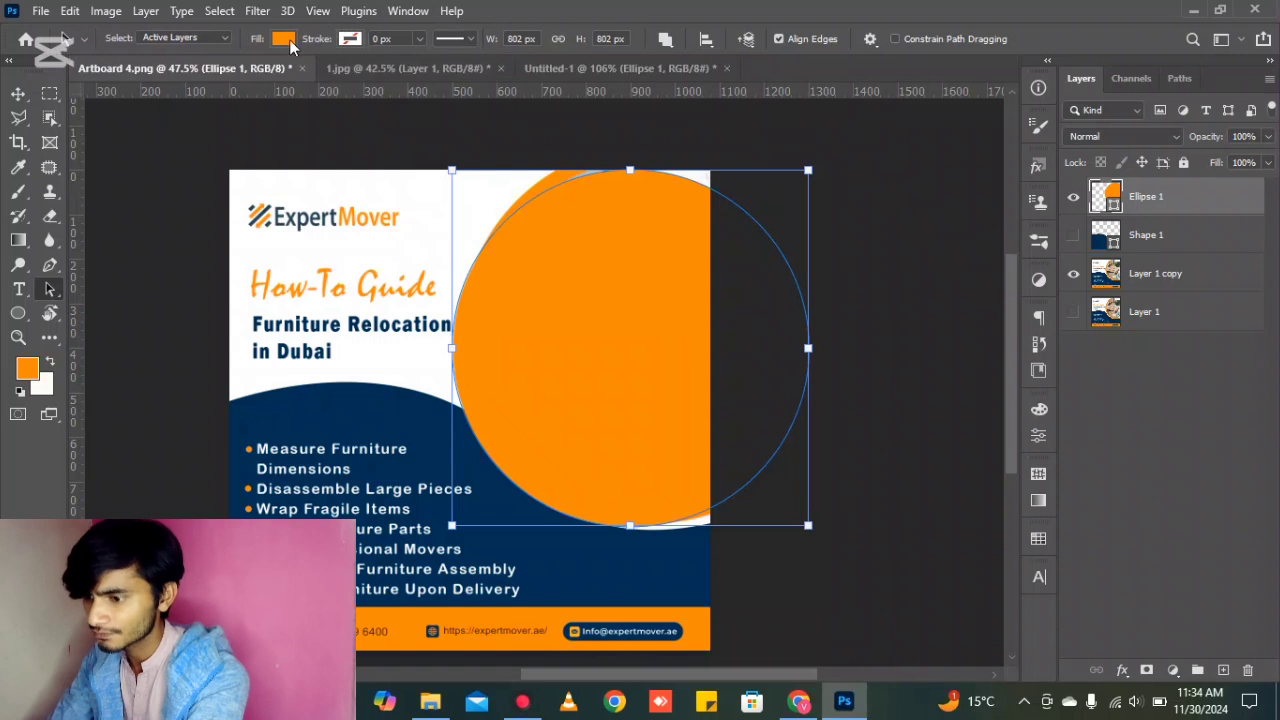
left_click(341, 40)
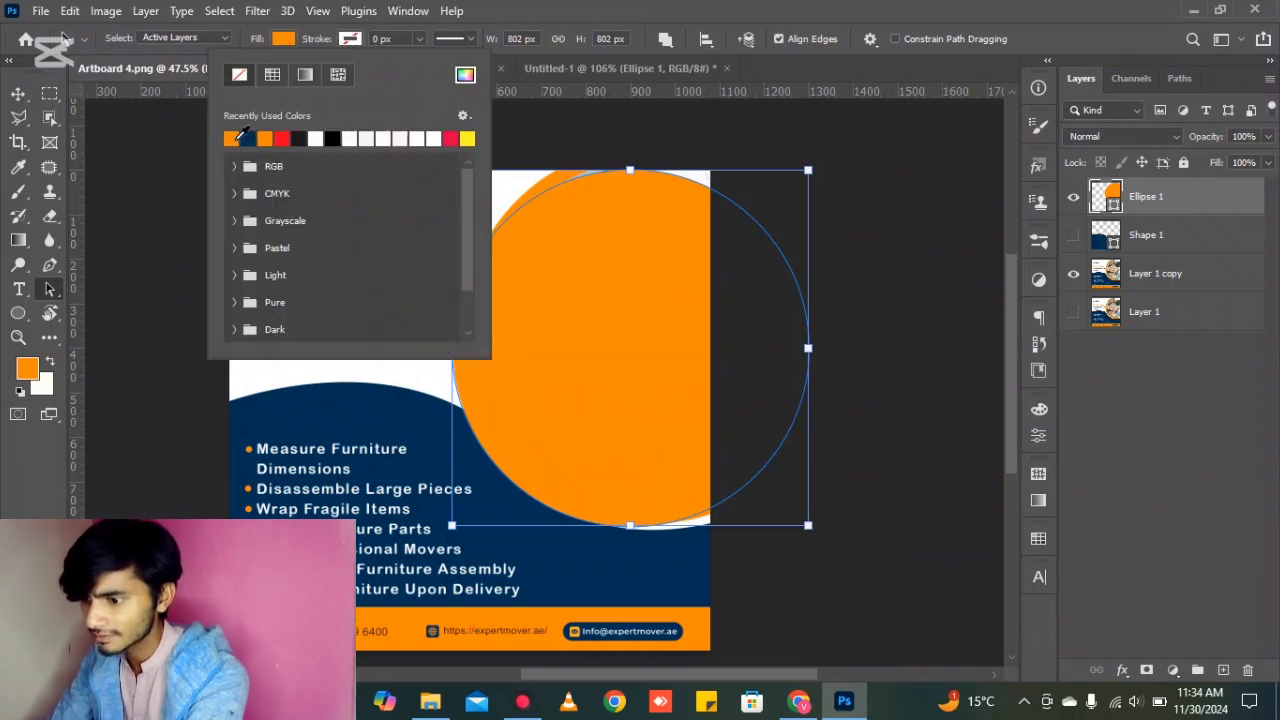
left_click(236, 135)
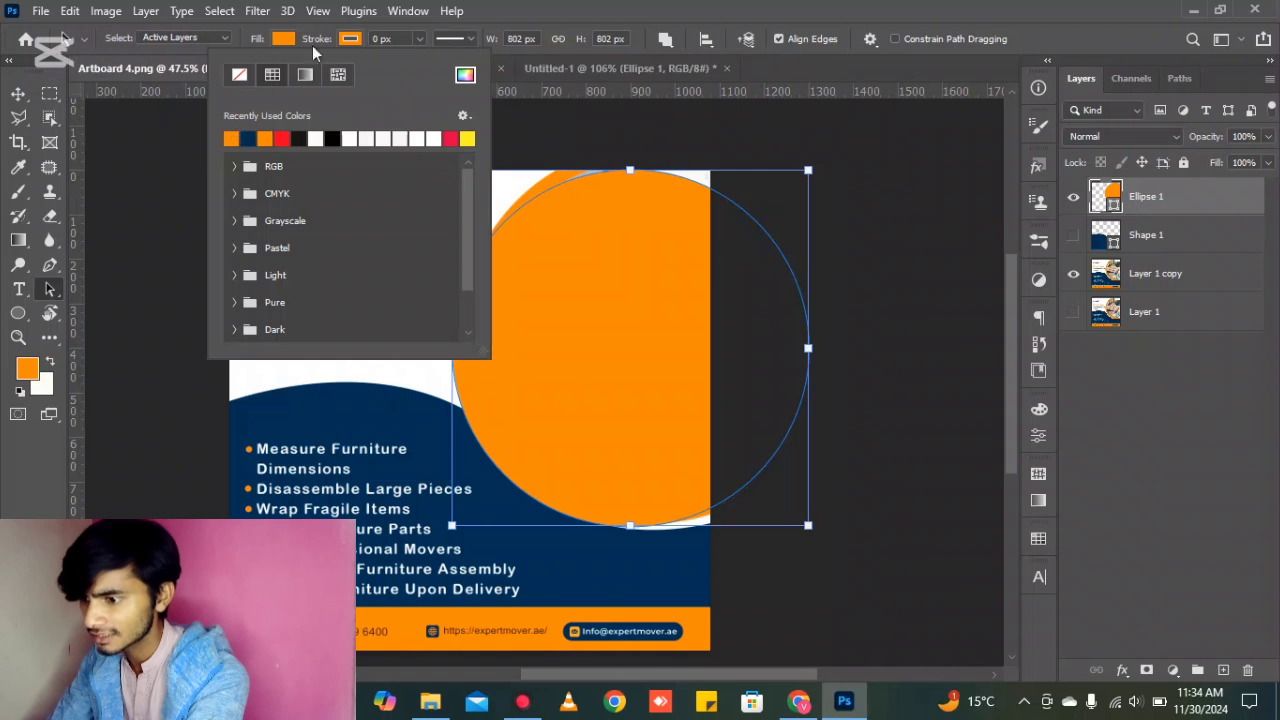
left_click(313, 38)
left_click_drag(313, 38, 318, 42)
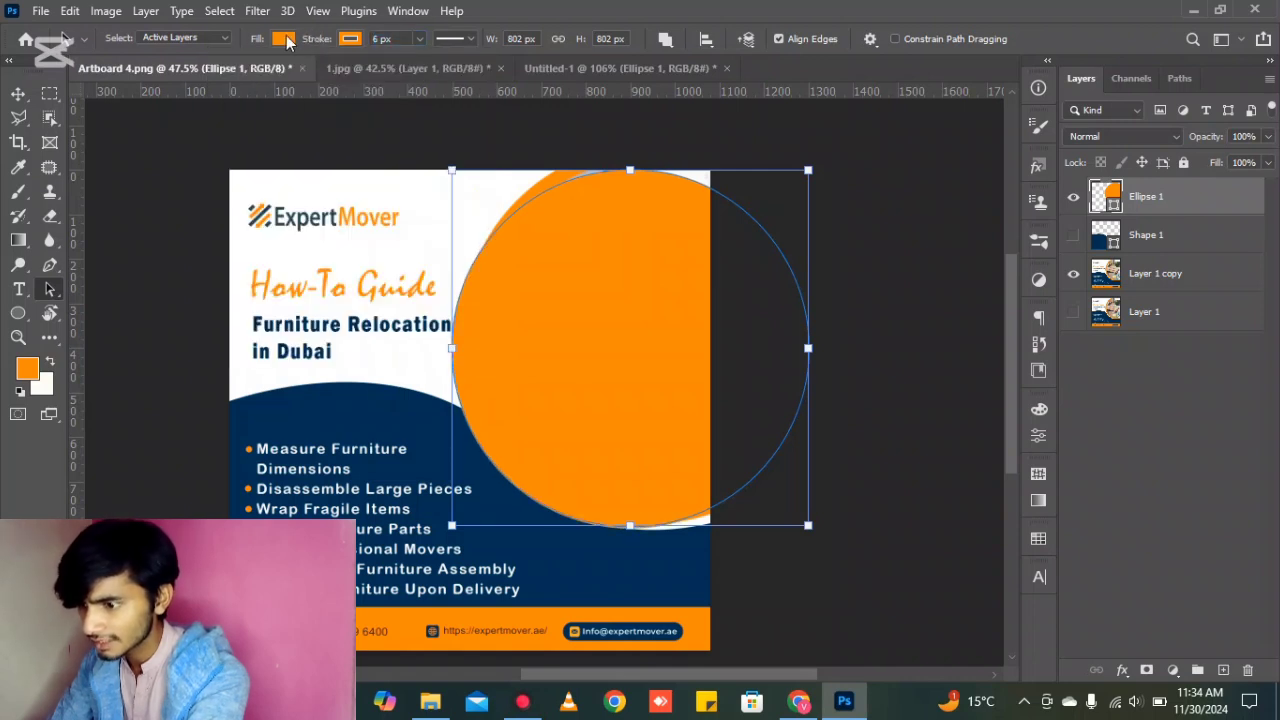
Remove the circle's fill and widen its stroke to 30 px.
left_click(284, 38)
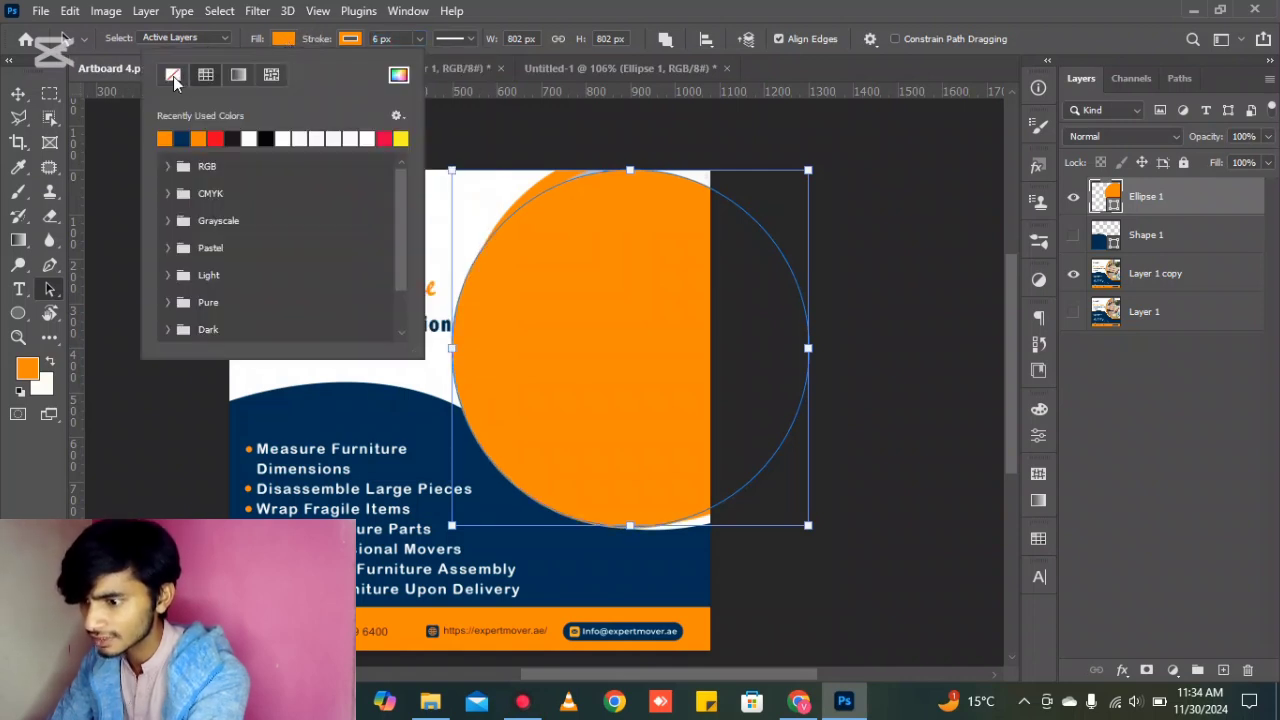
left_click(173, 76)
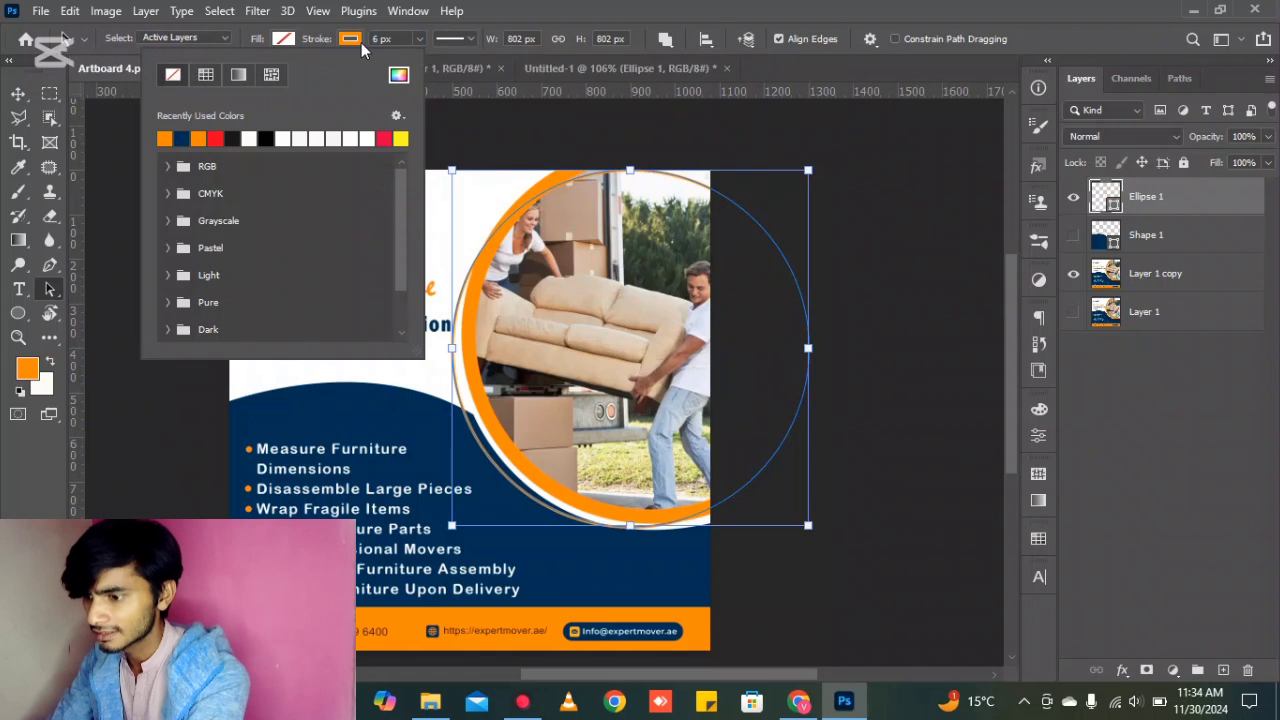
left_click(316, 40)
left_click_drag(316, 40, 340, 40)
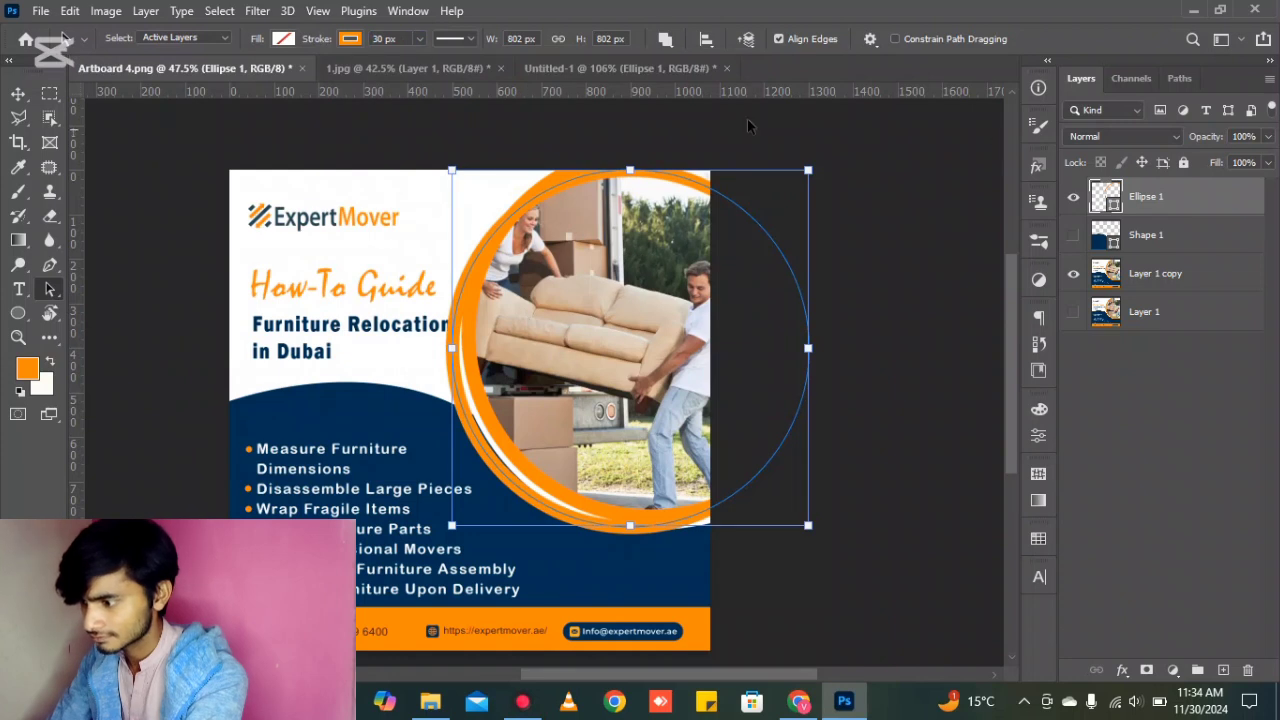
Try to align the orange ring with the frame around the poster's photo, moving it aside to compare the two.
left_click(17, 95)
left_click_drag(487, 407, 630, 394)
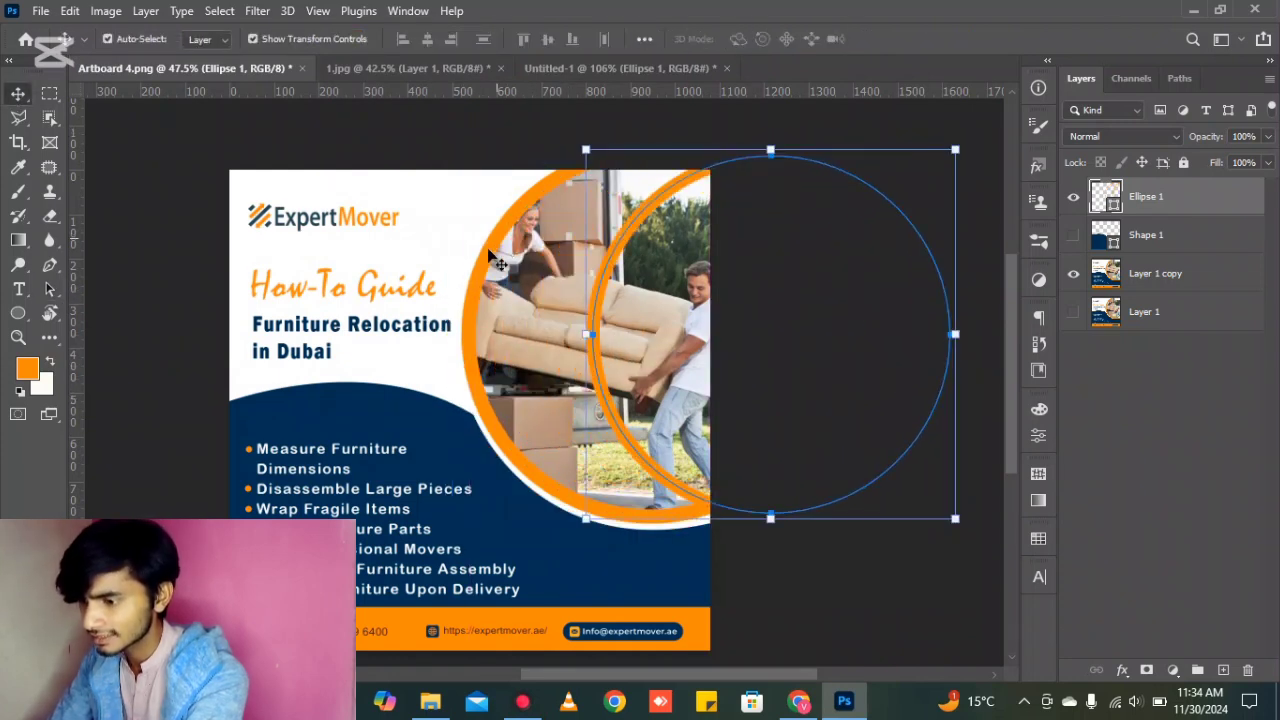
left_click_drag(600, 275, 482, 282)
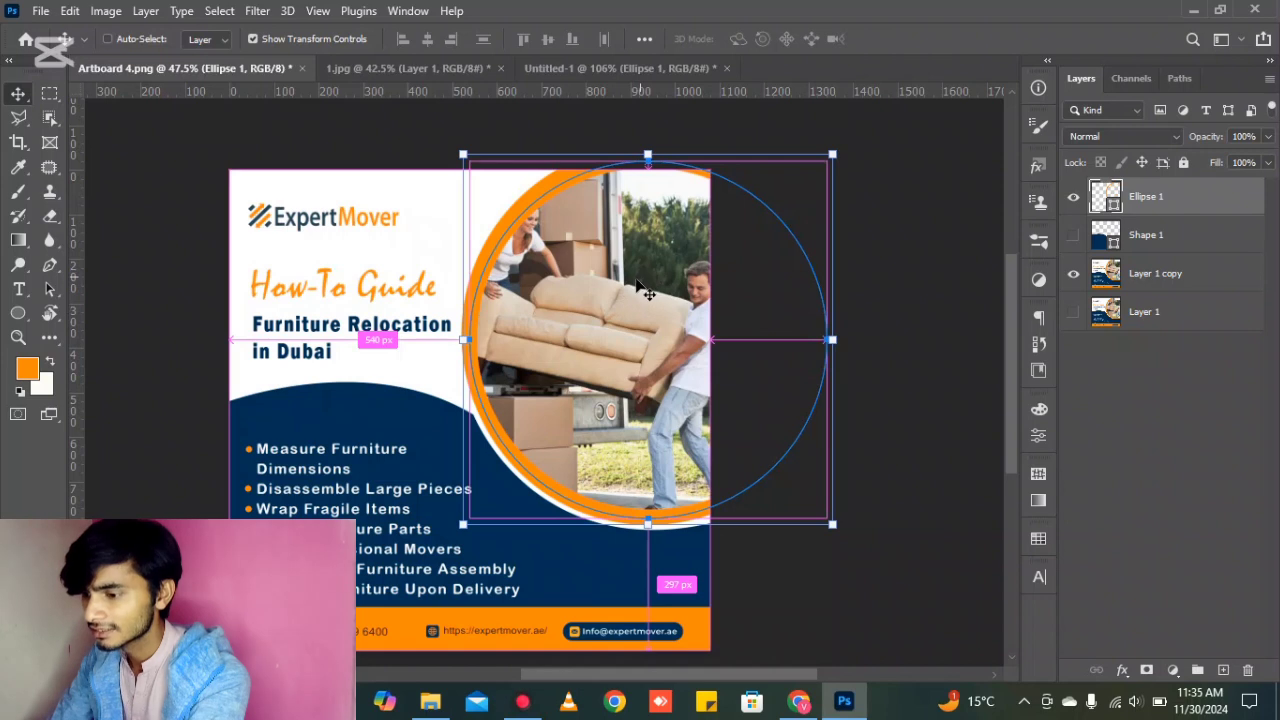
left_click_drag(634, 280, 757, 275)
Undo the ring's moves, the stroke widening and the fill removal.
key("ctrl+z")
key("ctrl+z")
key("ctrl+z")
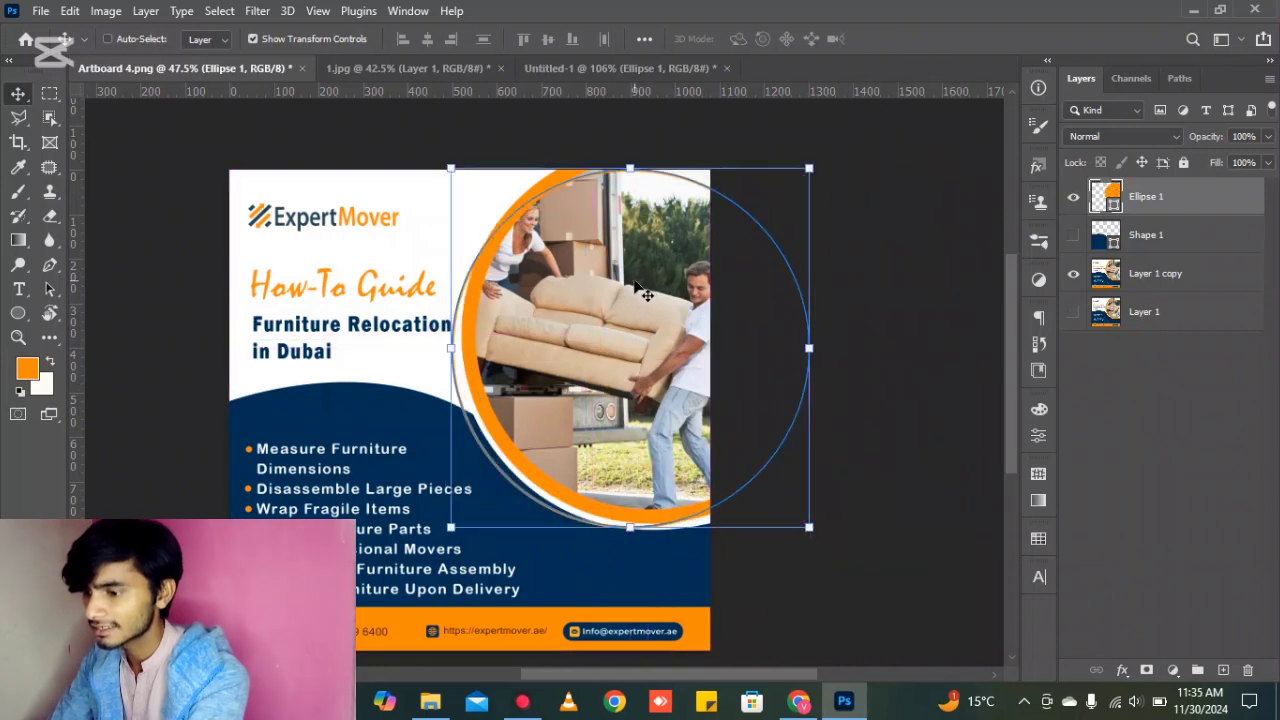
Align the filled orange circle with the photo frame's lower-left edge and enlarge it proportionally to about 896 px.
mouse_move(597, 363)
left_mouse_down()
mouse_move(594, 331)
mouse_move(614, 364)
mouse_move(610, 350)
left_mouse_up()
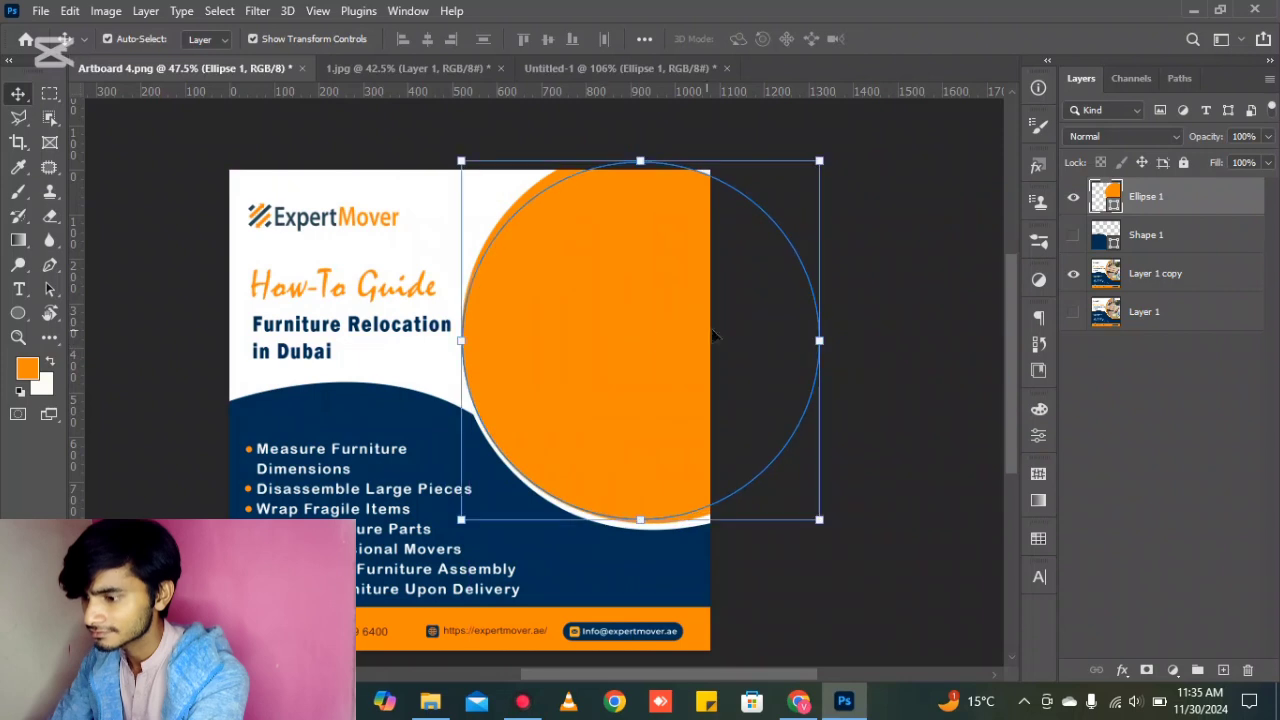
left_click_drag(821, 155, 858, 121)
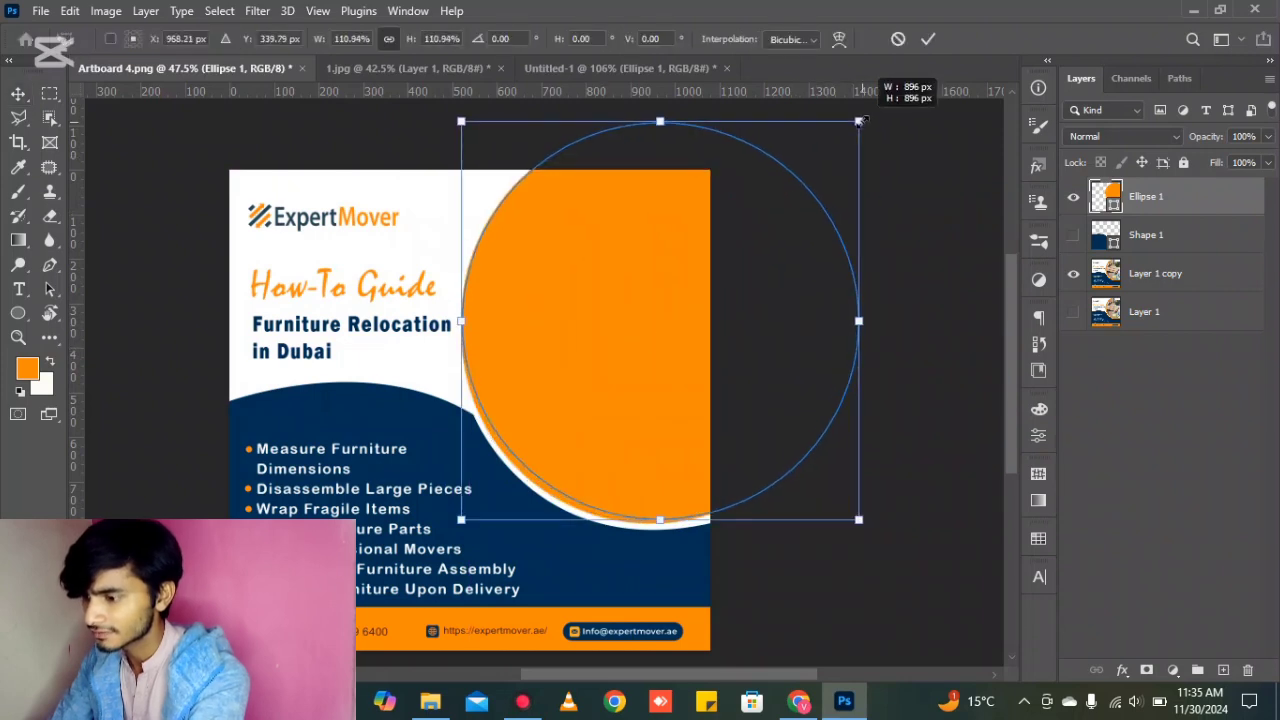
Show the Shape 1 layer, hide Layer 1 copy and deselect the circle.
left_click(1073, 236)
left_click(1073, 274)
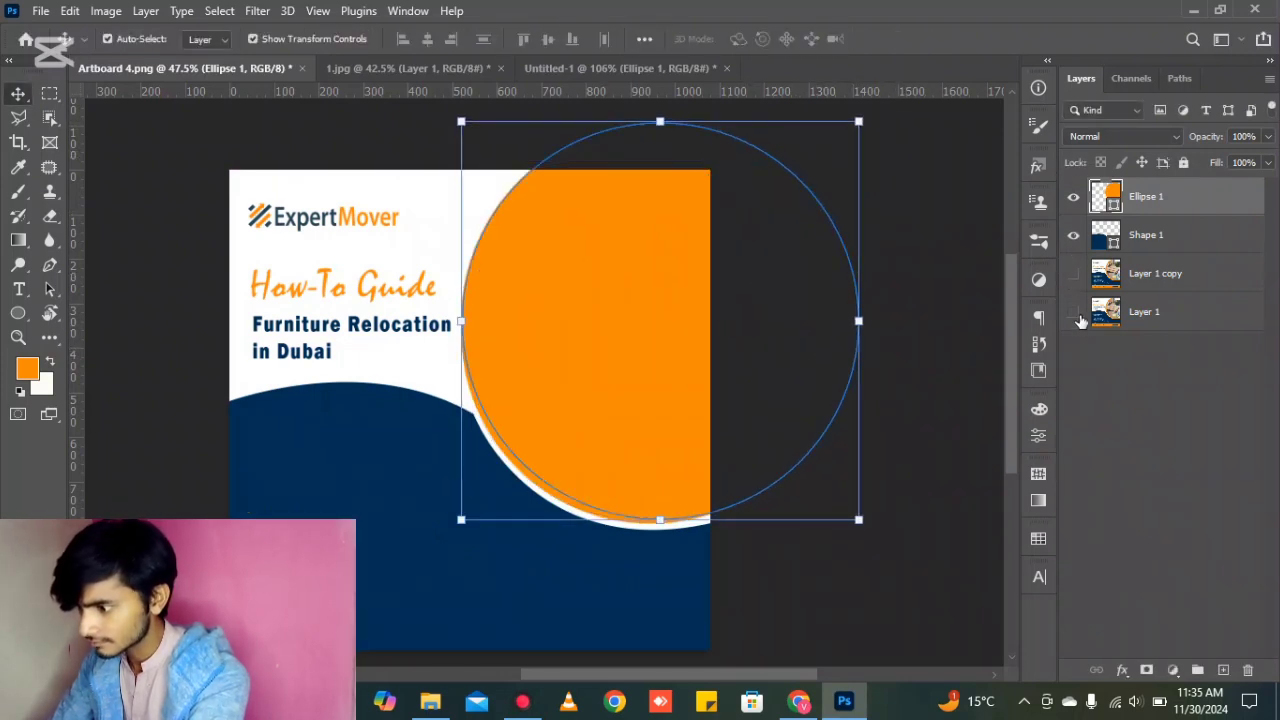
left_click(960, 322)
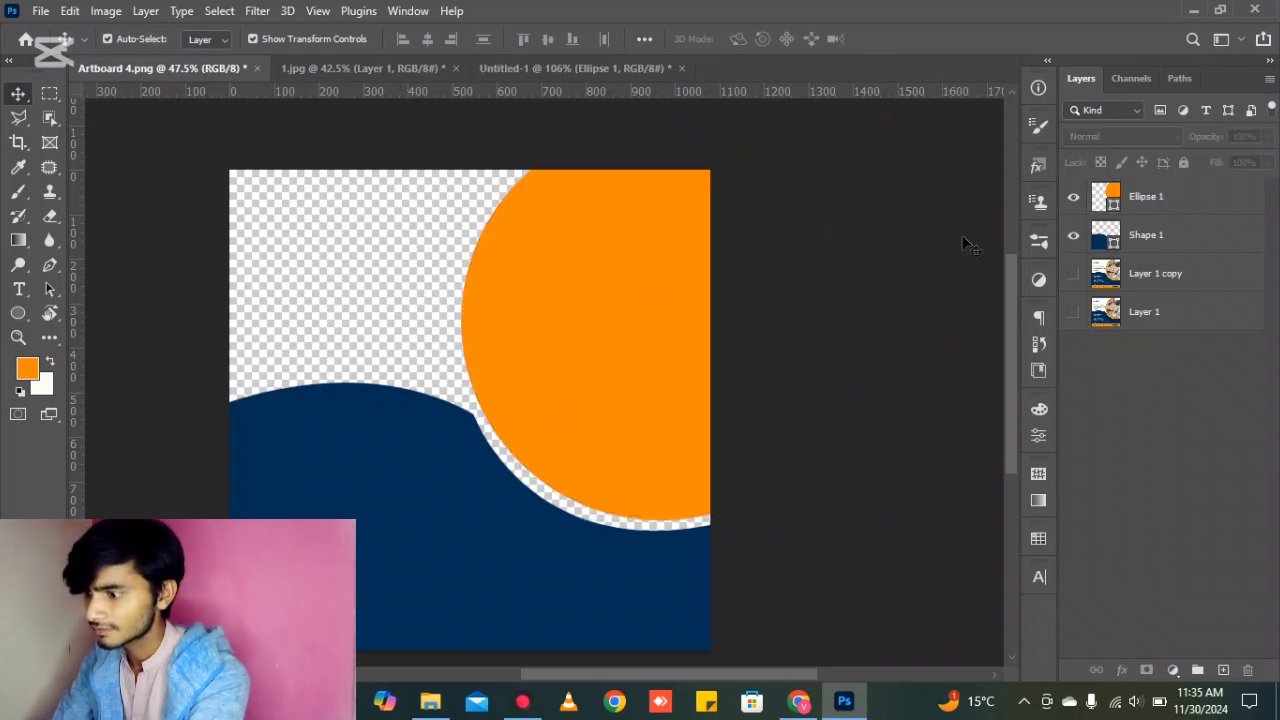
Add a new layer directly below Shape 1 and fill it with the off-white background color.
left_click(1223, 670)
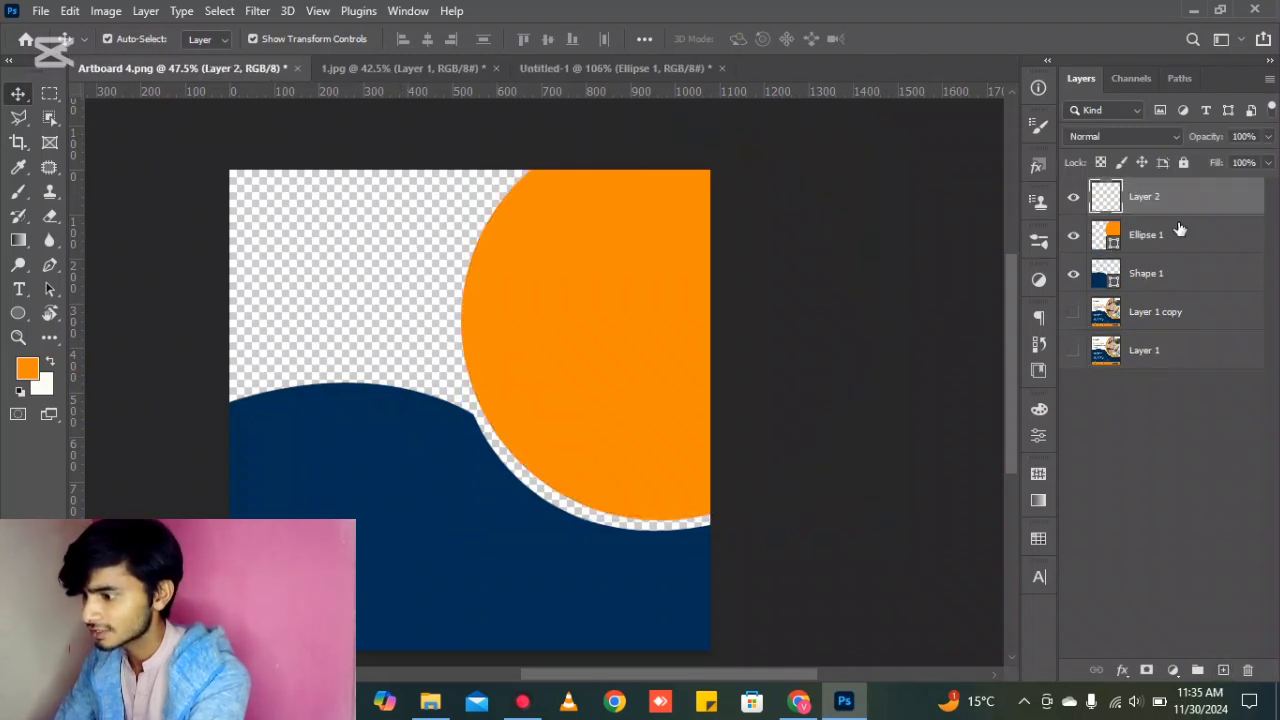
left_click_drag(1167, 210, 1188, 285)
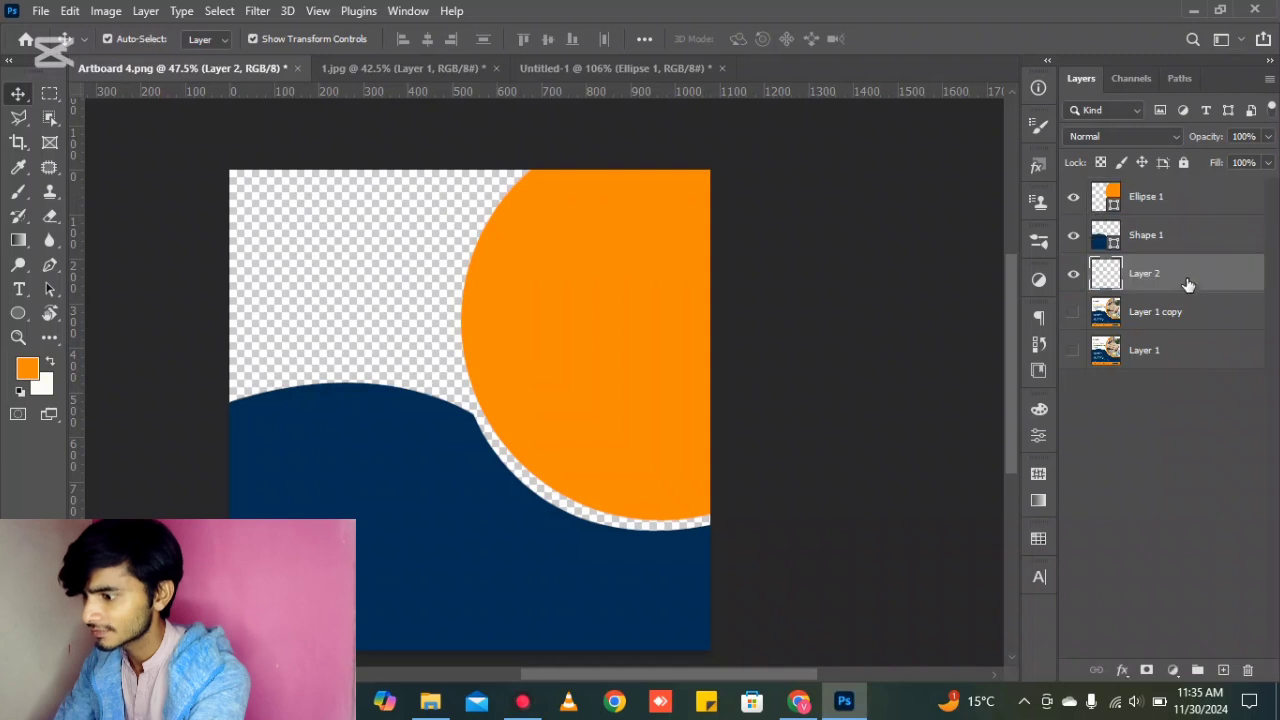
key("alt+BackSpace")
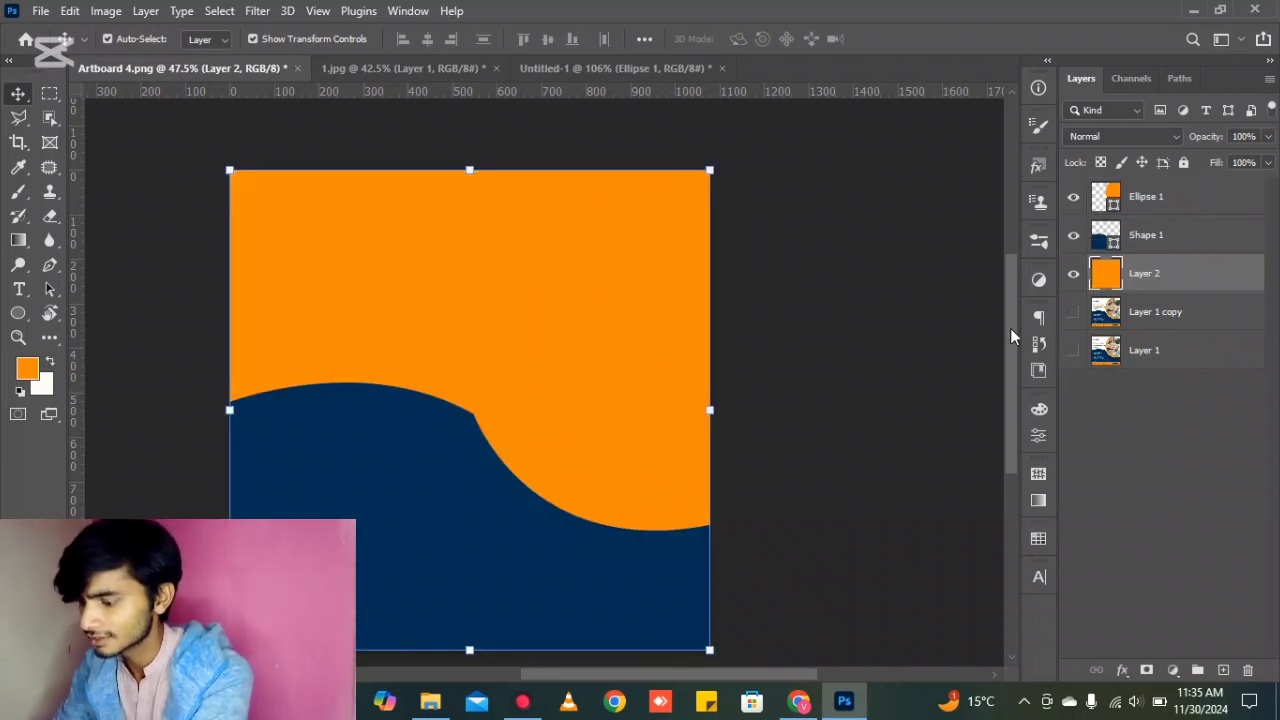
key("ctrl+BackSpace")
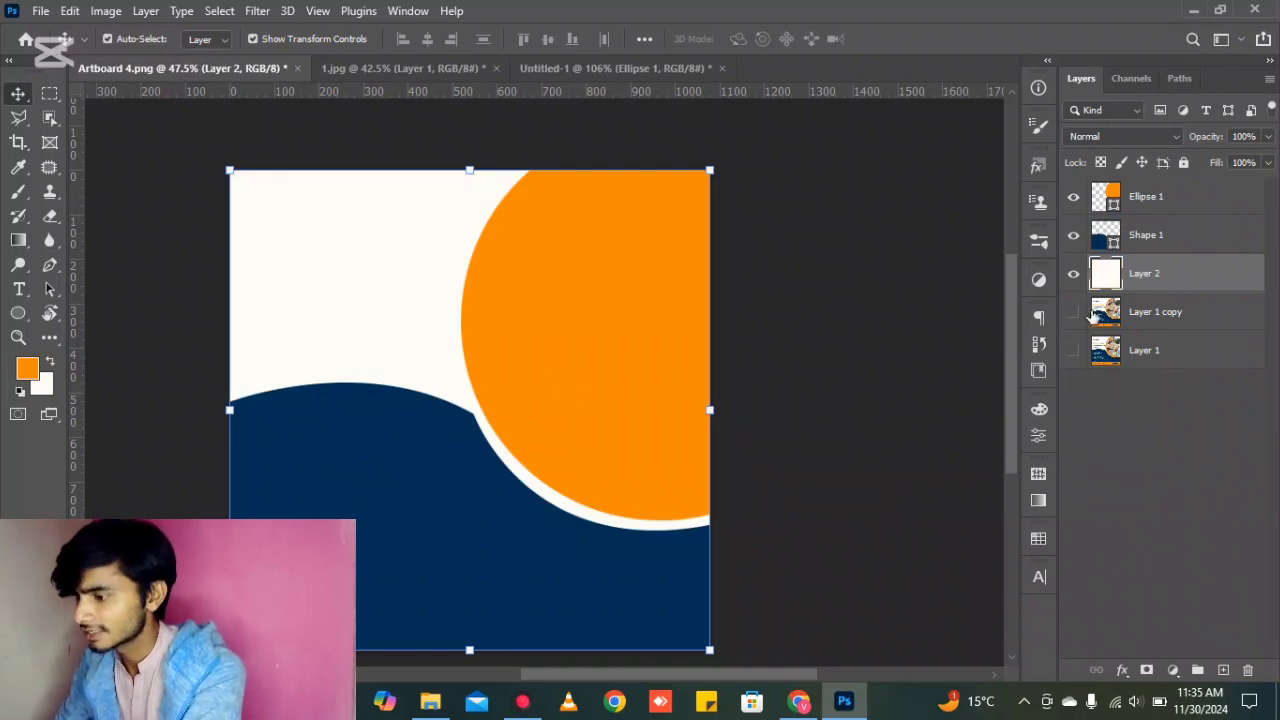
Copy the paper cup image from 1.jpg and paste it above the orange circle in Artboard 4.png.
left_click(623, 280)
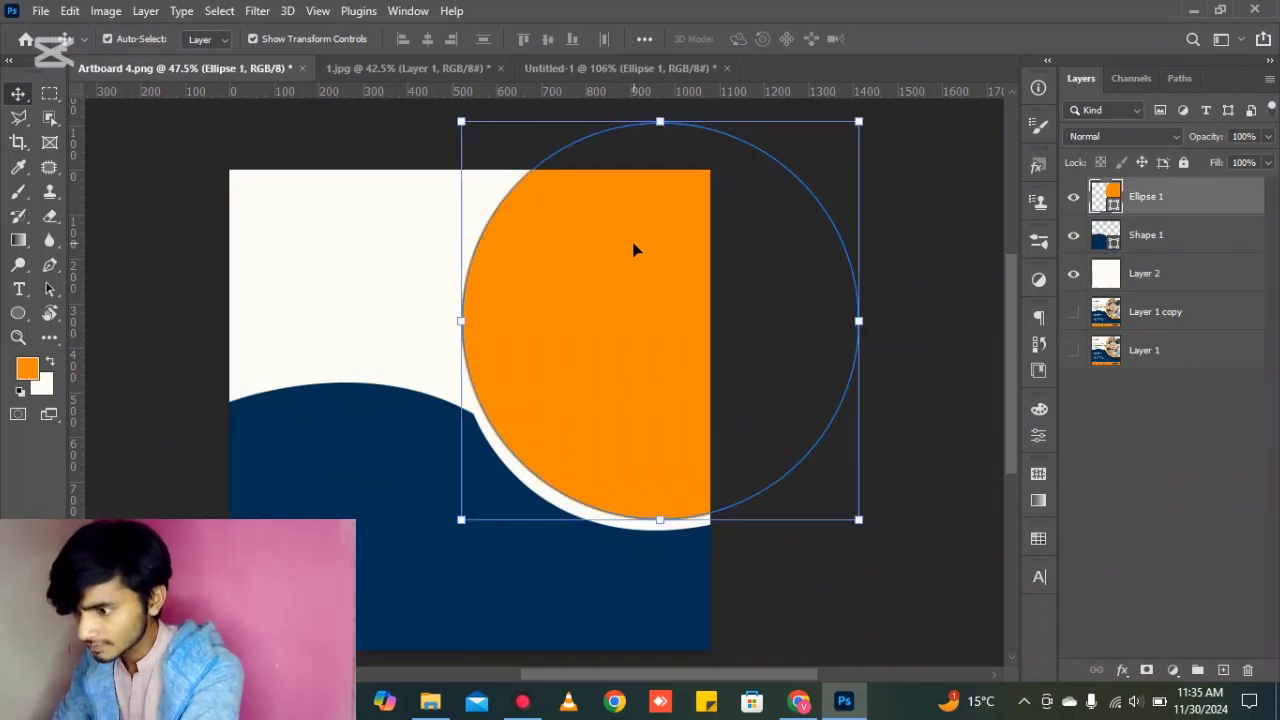
left_click(592, 67)
left_click(454, 68)
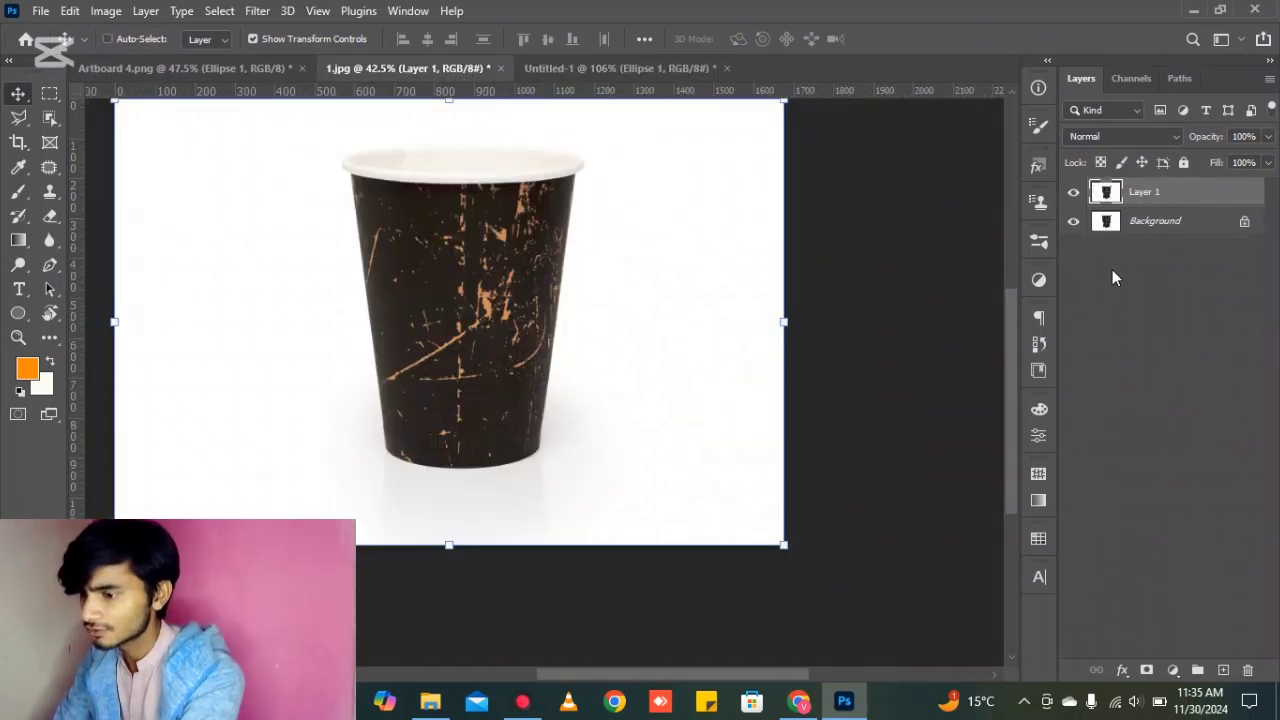
left_click(238, 69)
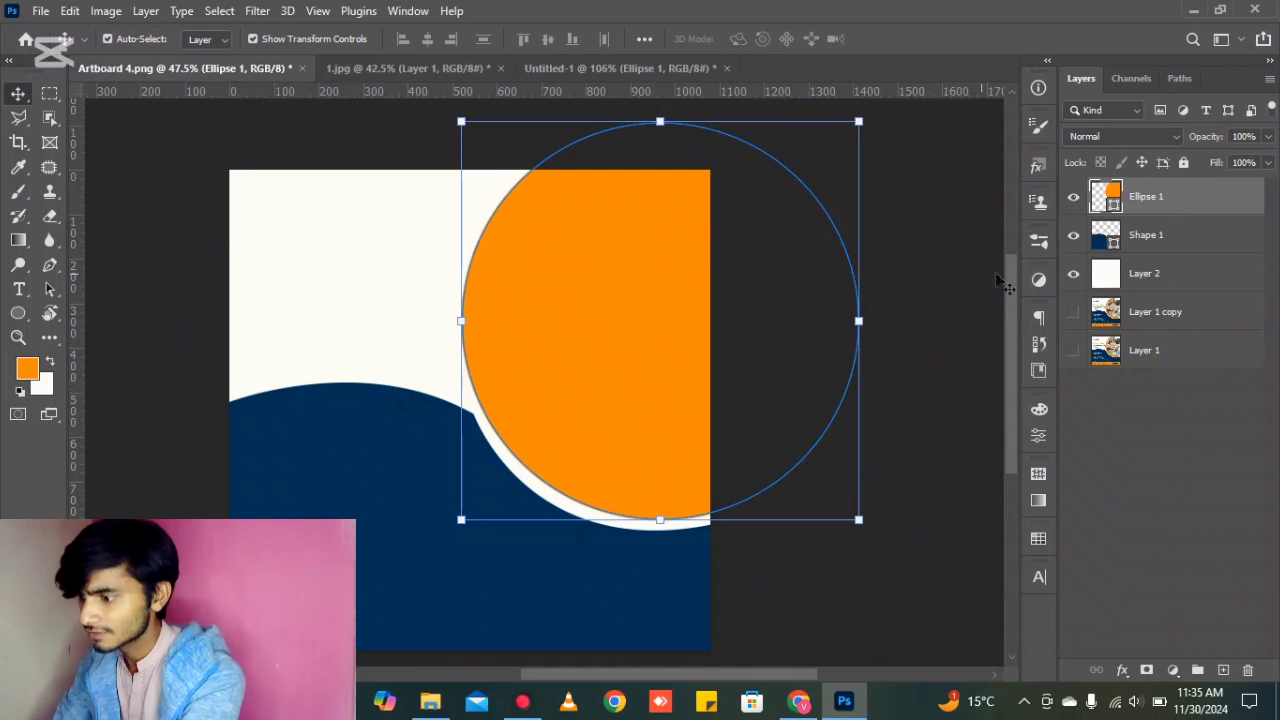
key("ctrl+v")
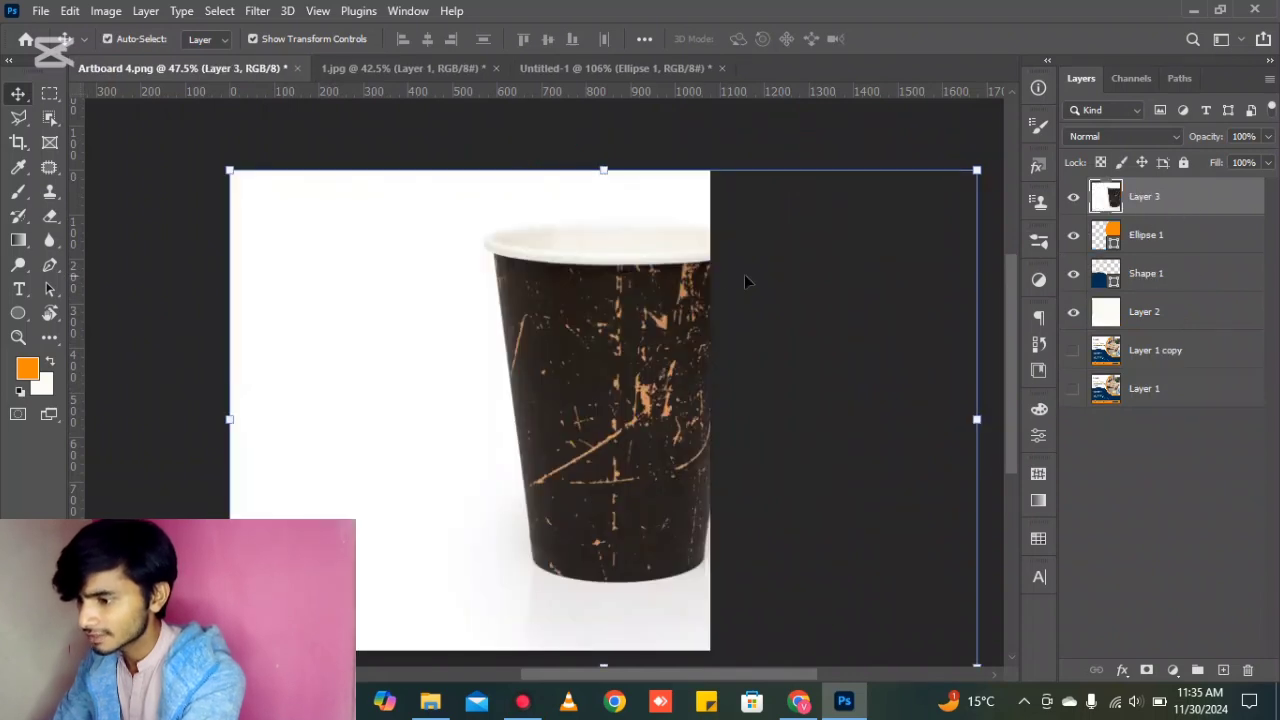
Move the cup image up over the orange circle and clip Layer 3 to Ellipse 1 with a clipping mask.
left_click_drag(744, 281, 713, 246)
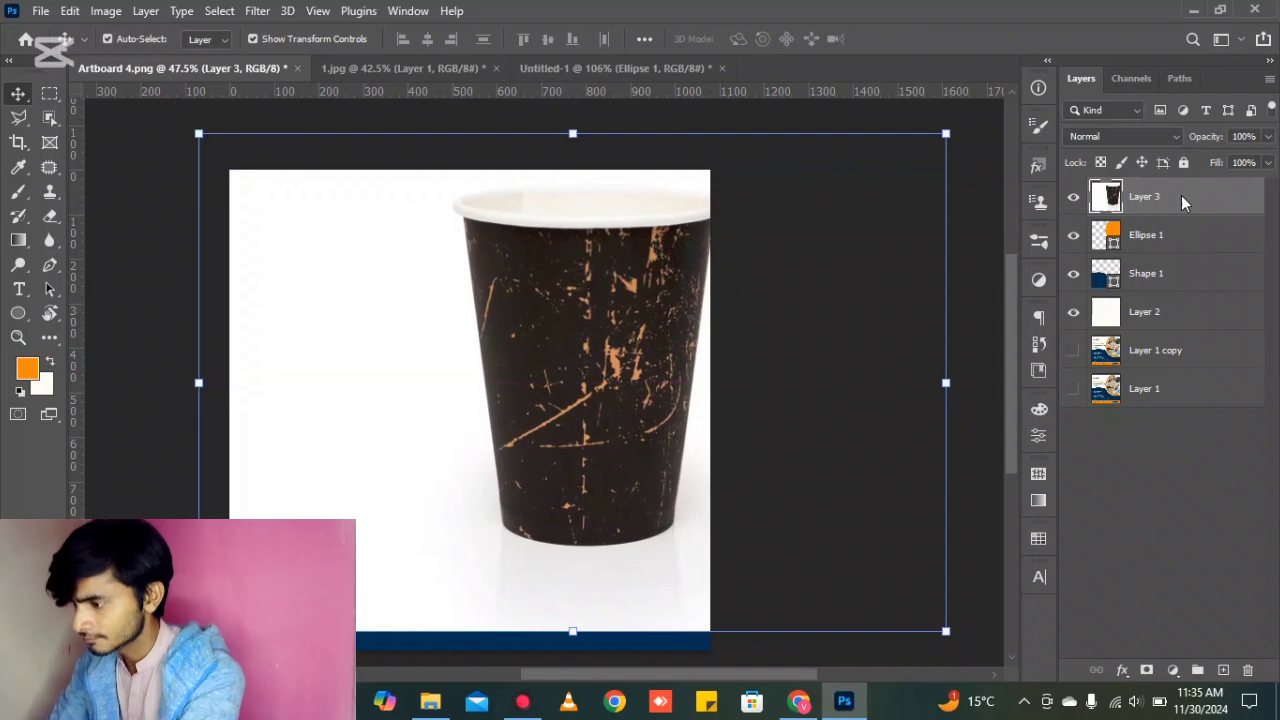
right_click(1181, 195)
key("Escape")
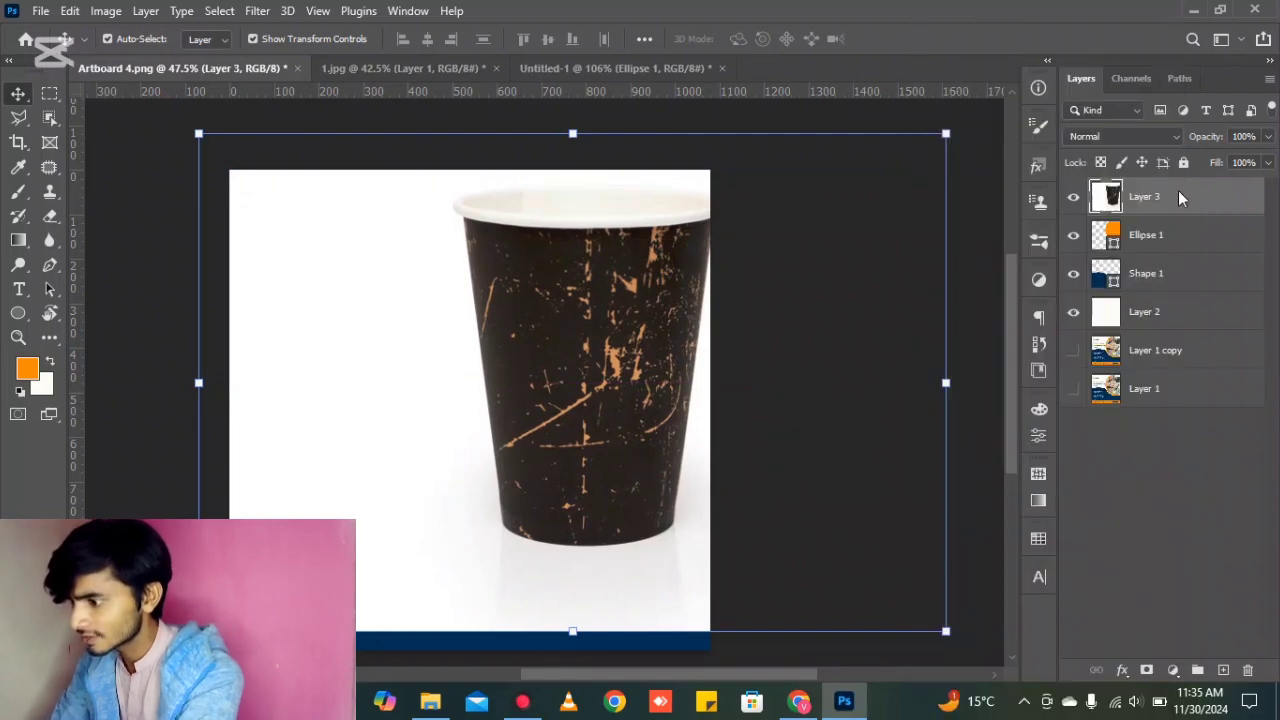
right_click(1178, 195)
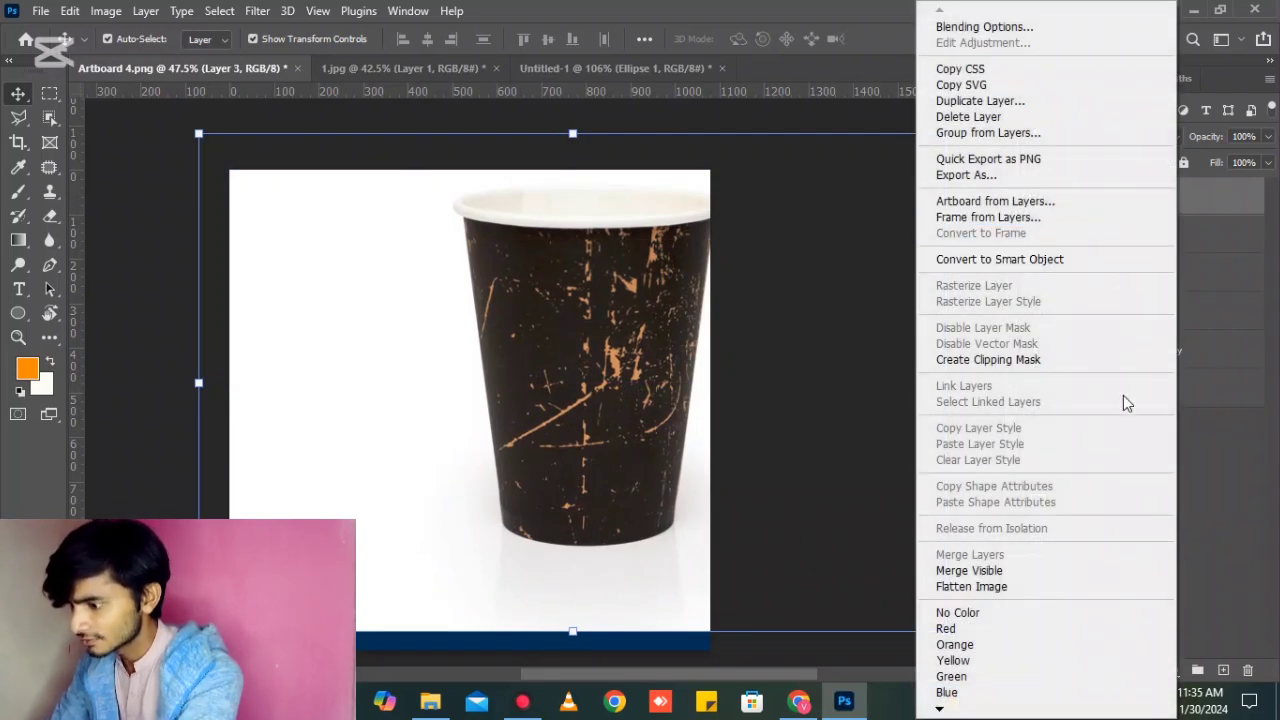
key("Escape")
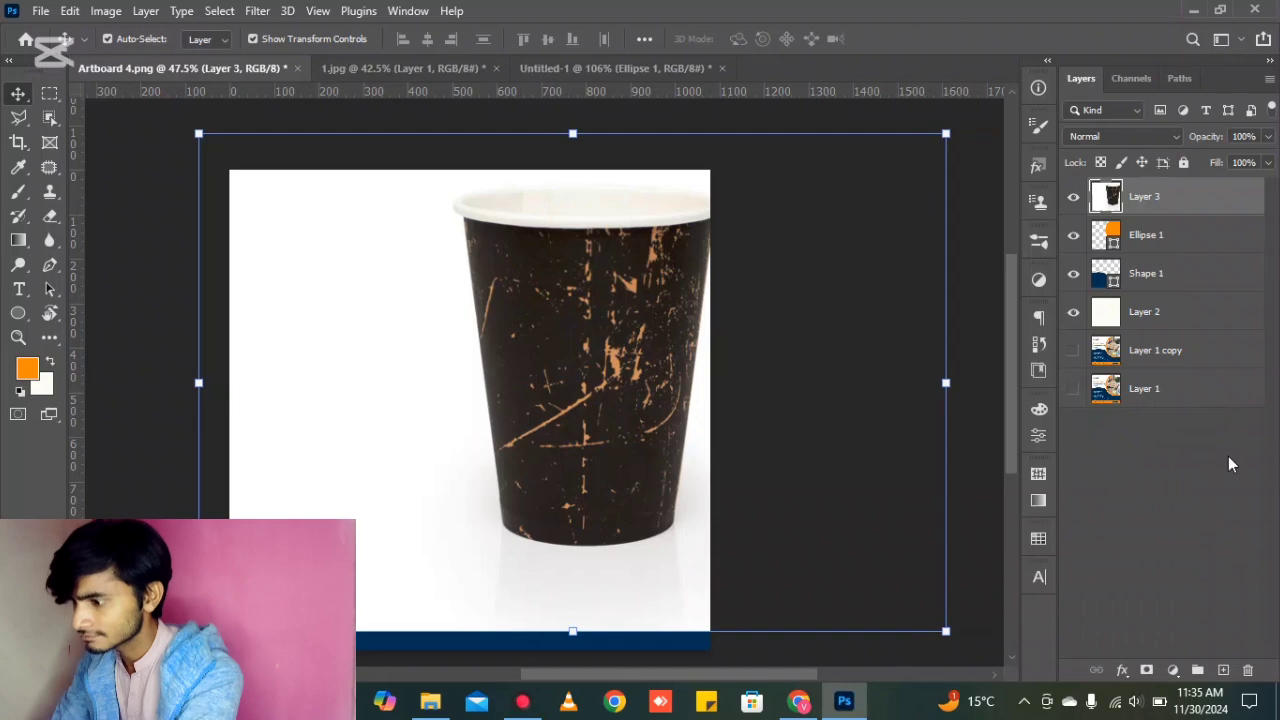
right_click(1168, 195)
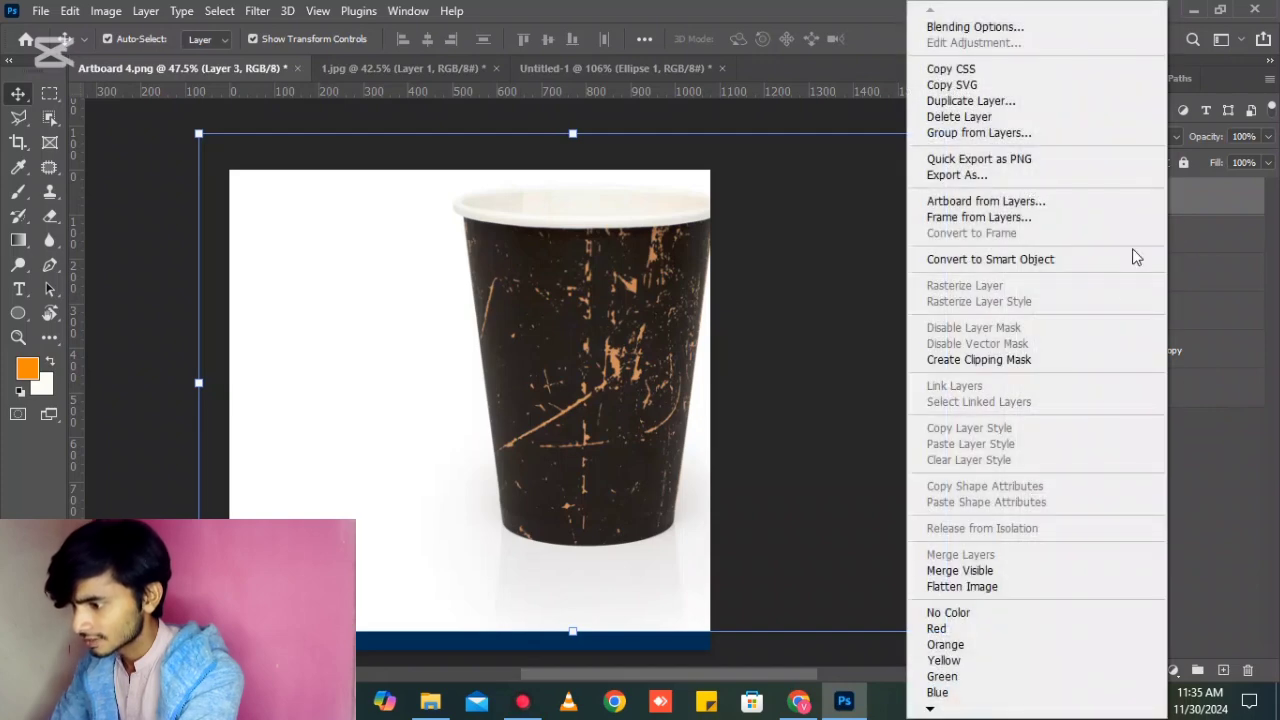
left_click(1030, 361)
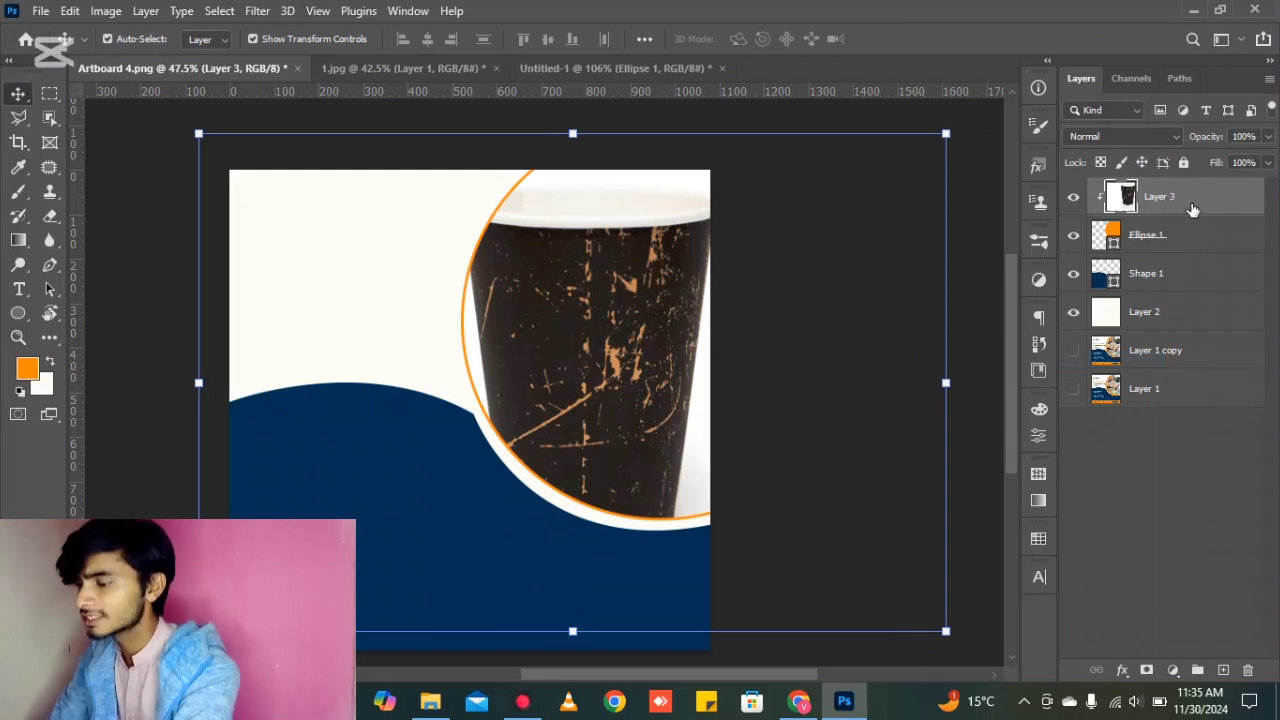
right_click(1176, 195)
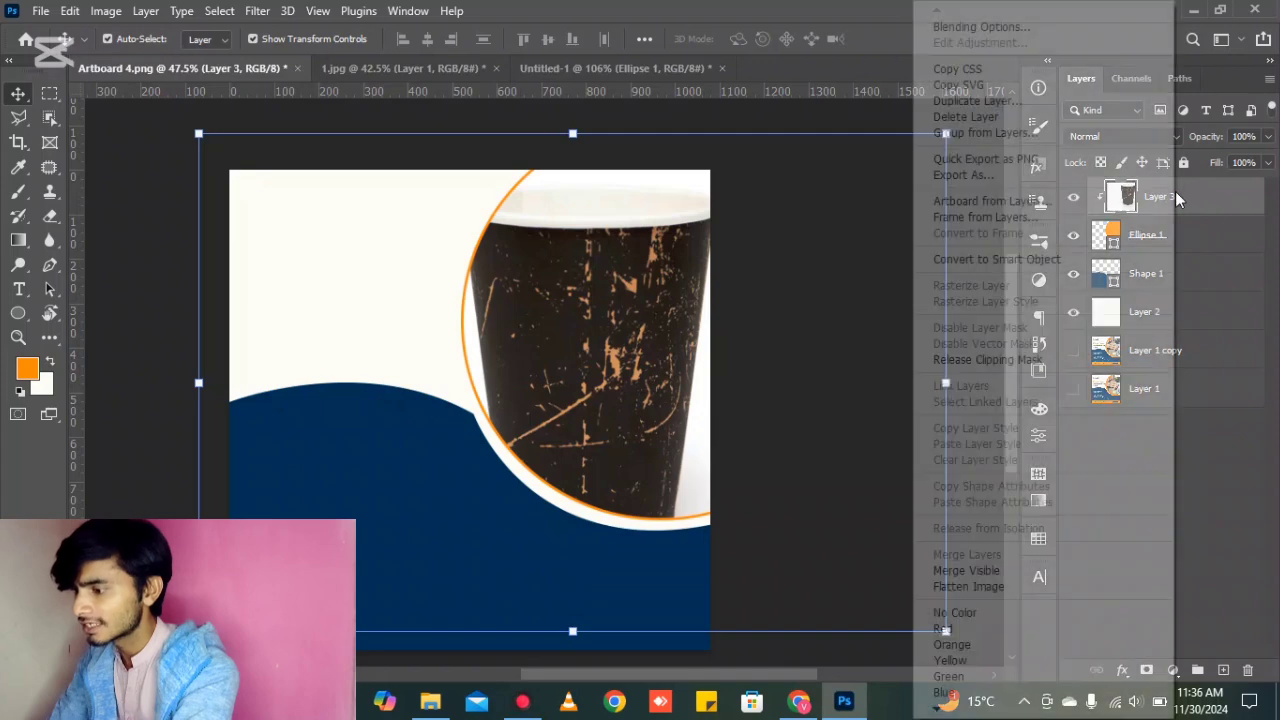
left_click(1259, 438)
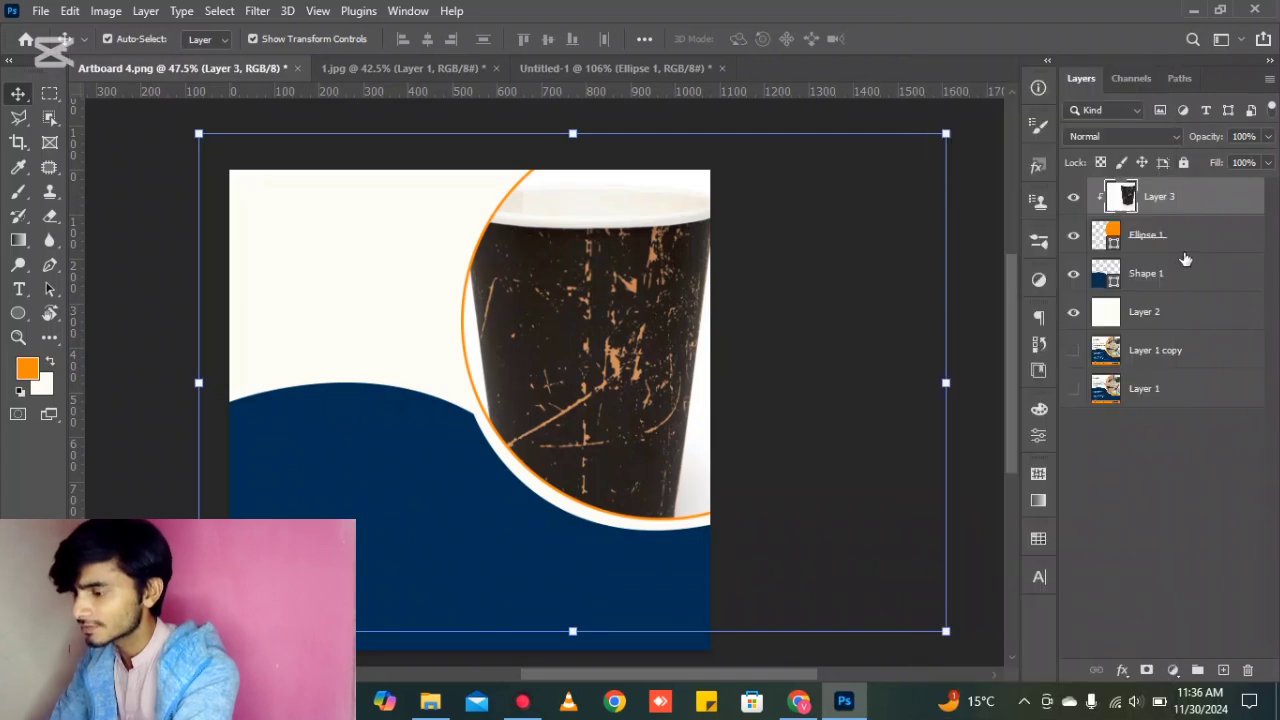
right_click(1174, 193)
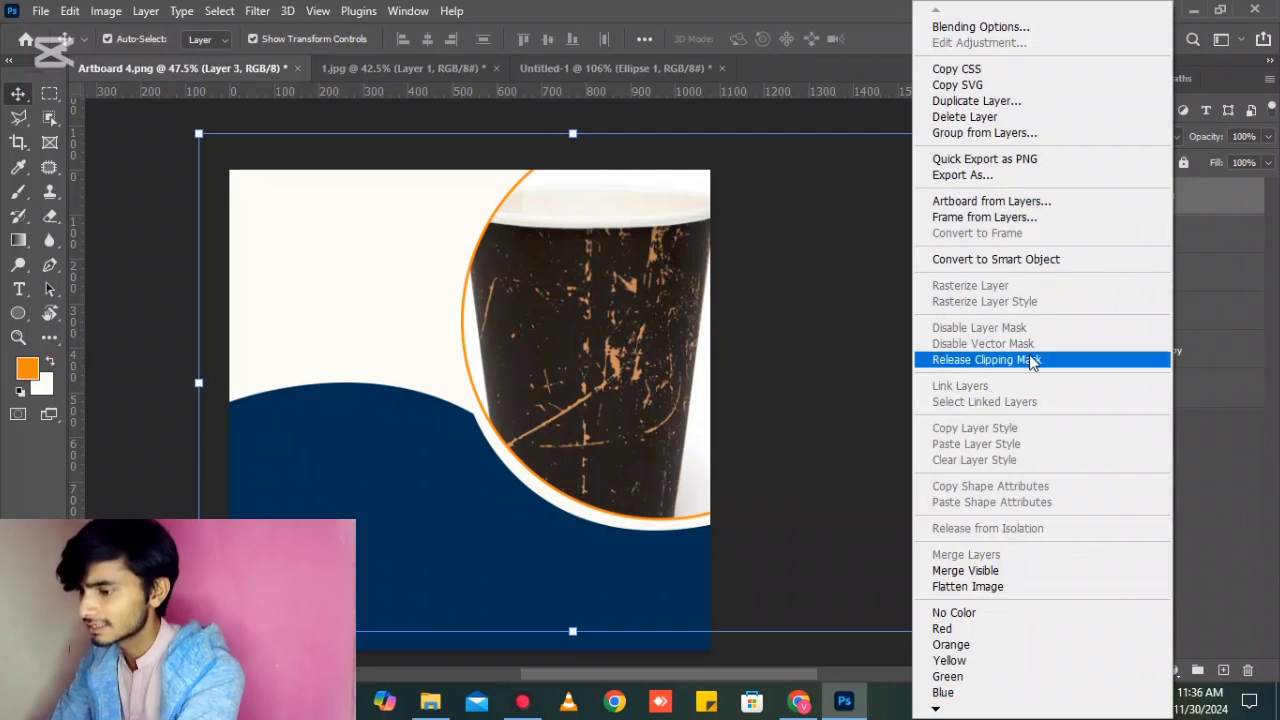
left_click(1272, 500)
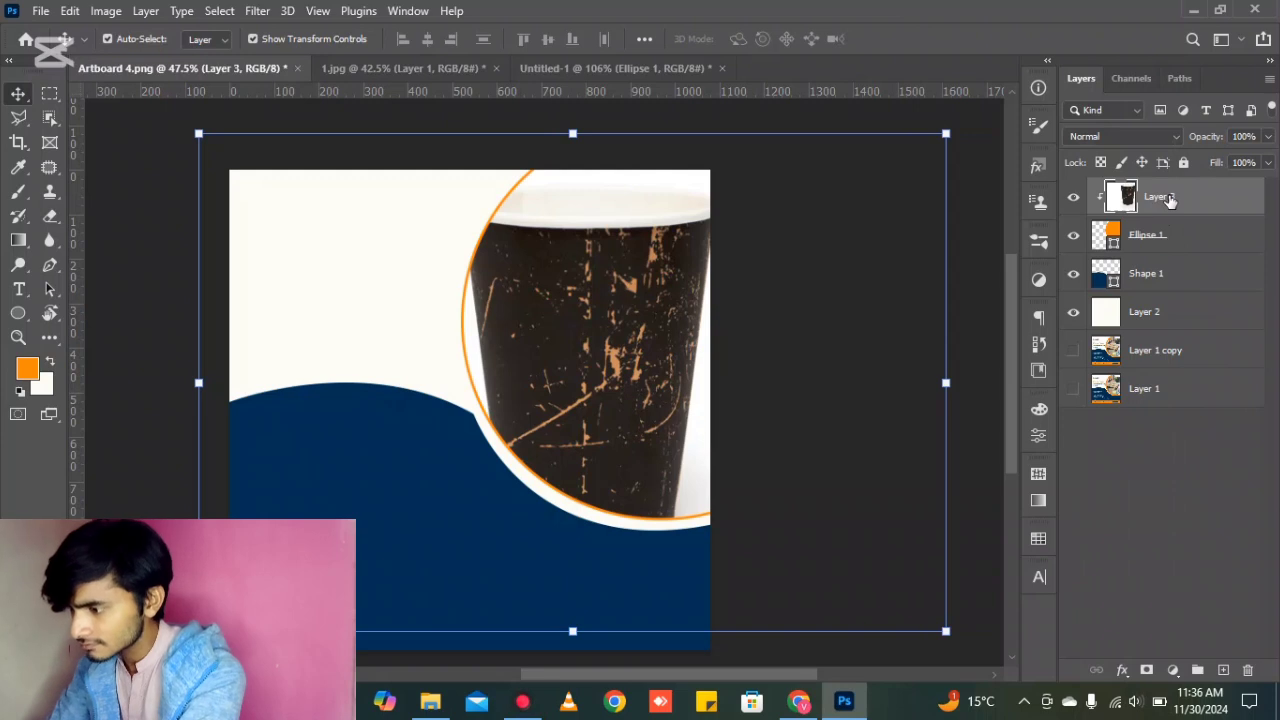
Increase the orange stroke width of the Ellipse 1 circle to 37 px and deselect it.
left_click(1181, 246)
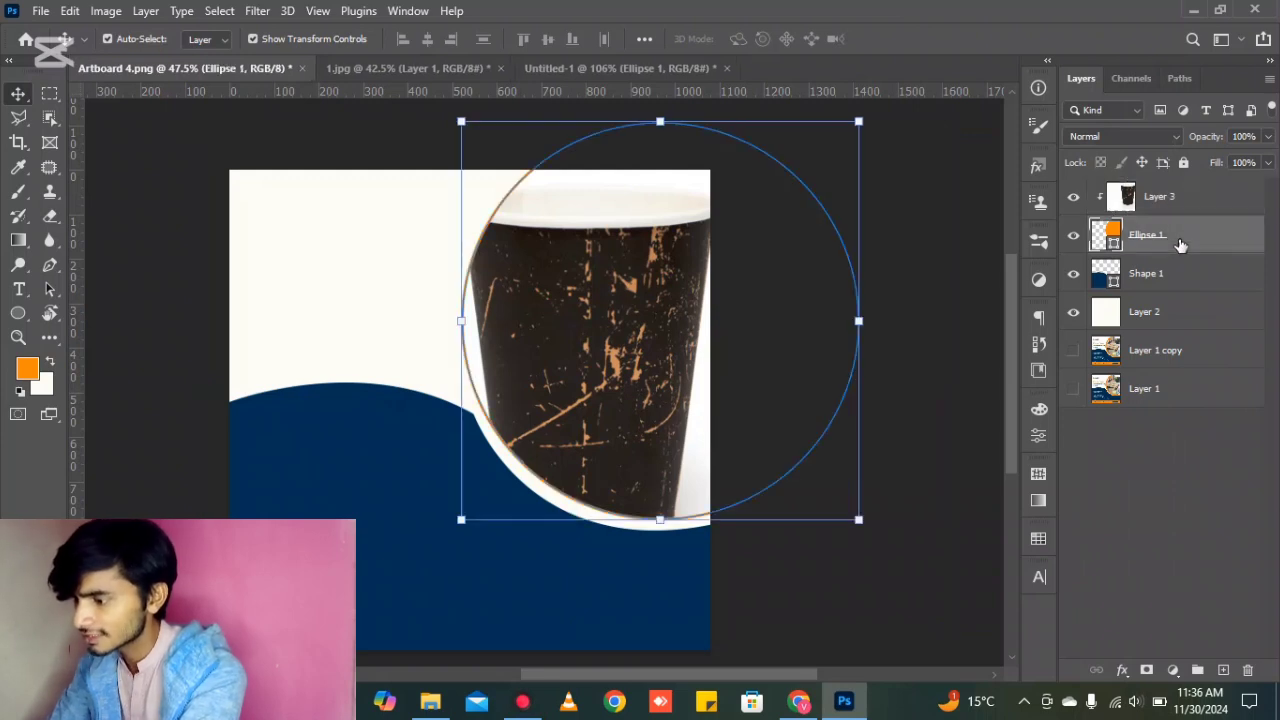
key("a")
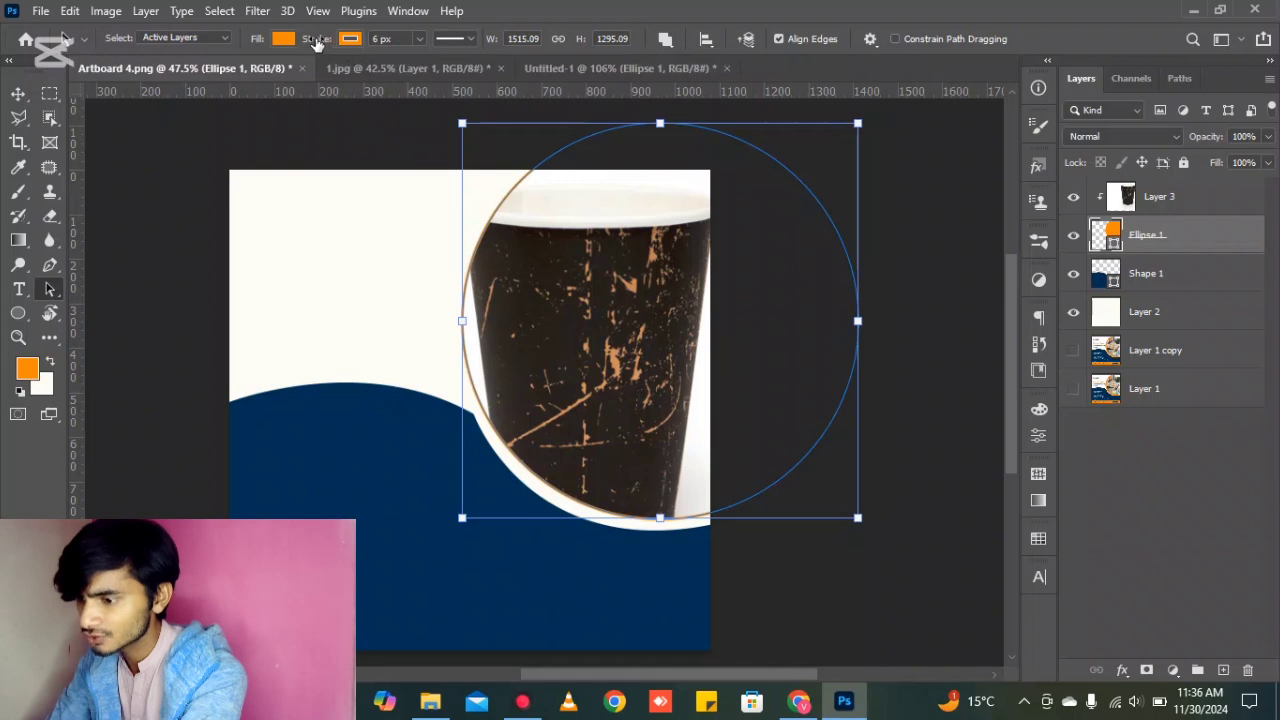
left_click_drag(316, 45, 345, 42)
left_click(18, 93)
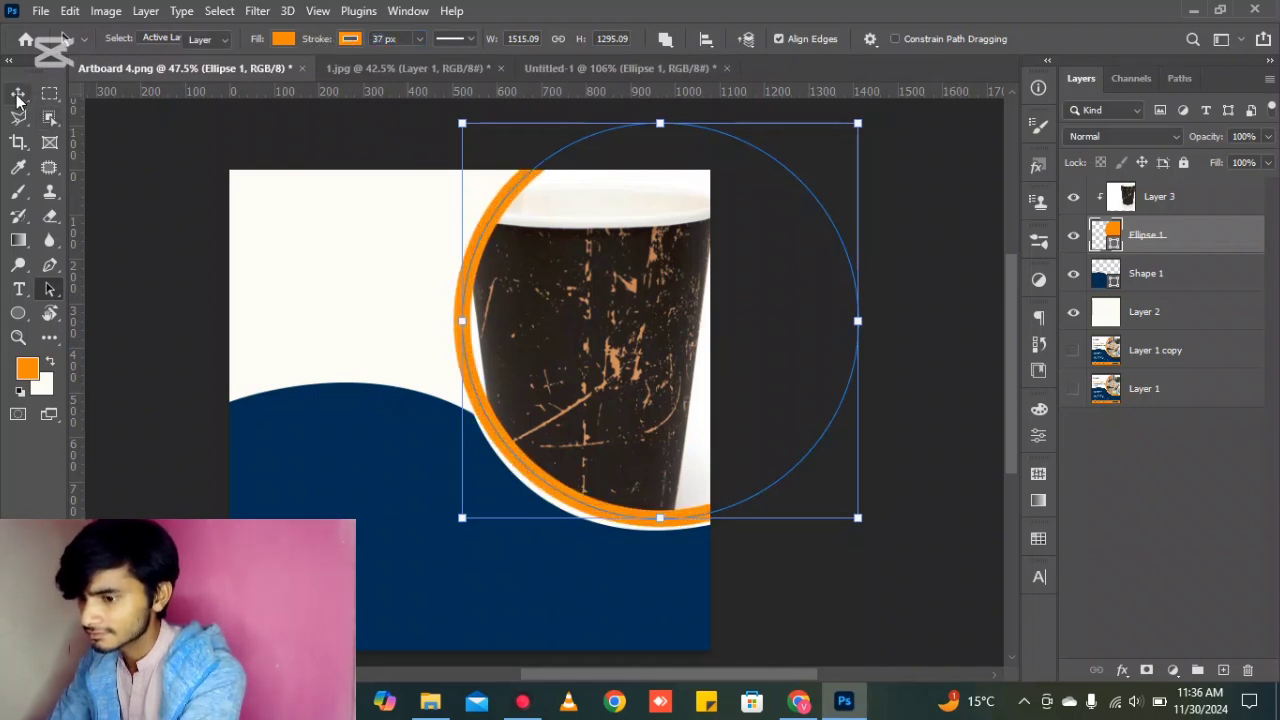
left_click(157, 157)
Scale down the clipped cup image on Layer 3 and reposition it so the cup fits inside the orange ring.
left_click(1150, 197)
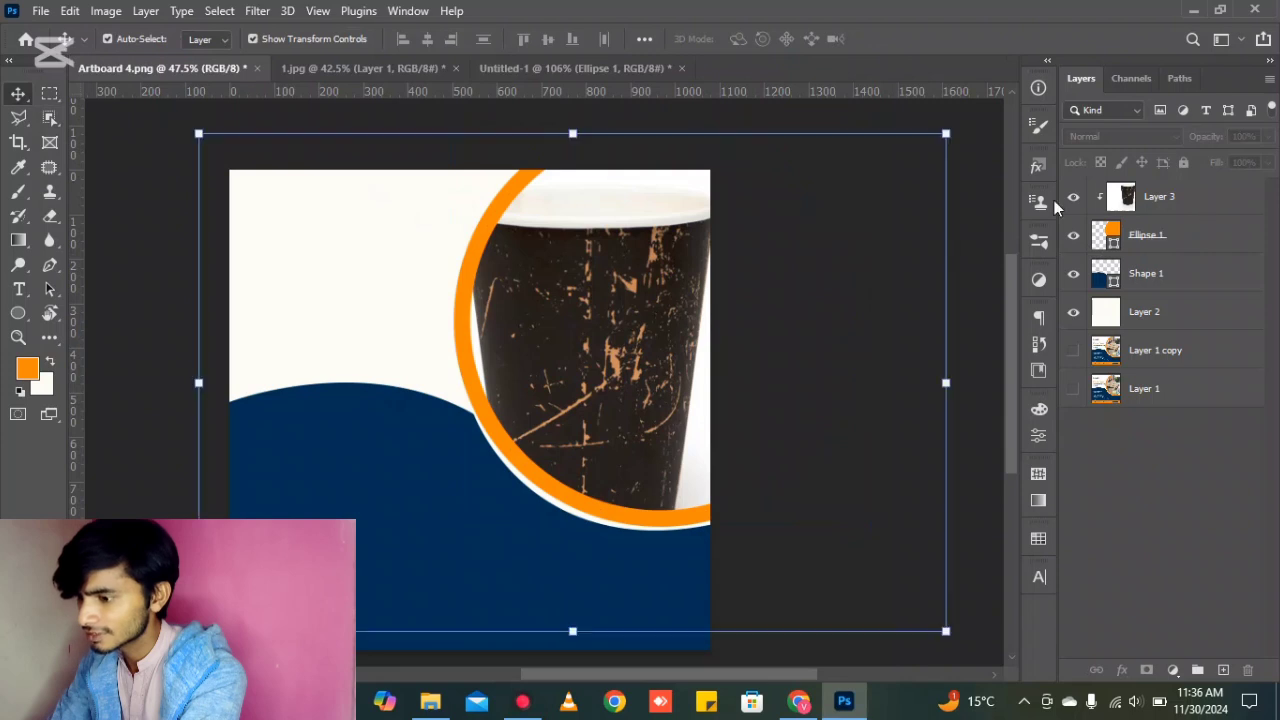
left_click_drag(588, 340, 609, 304)
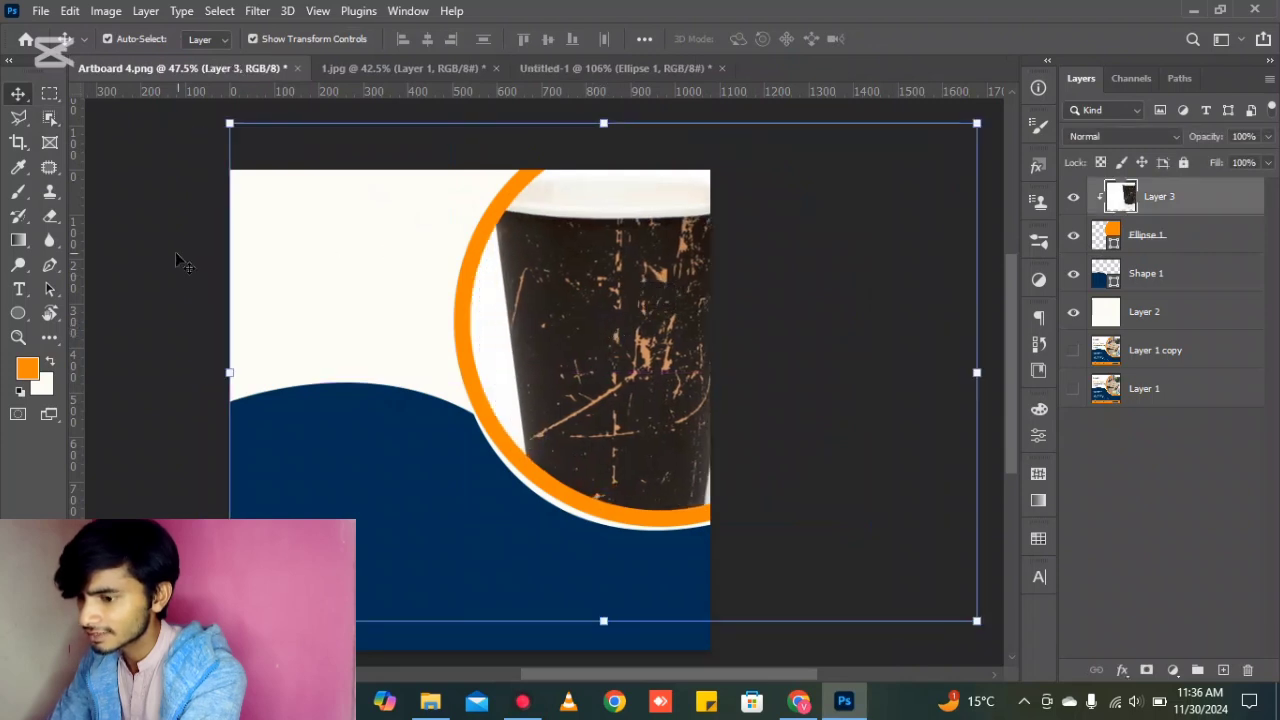
left_click_drag(976, 122, 866, 194)
left_click_drag(706, 288, 697, 234)
left_click(926, 42)
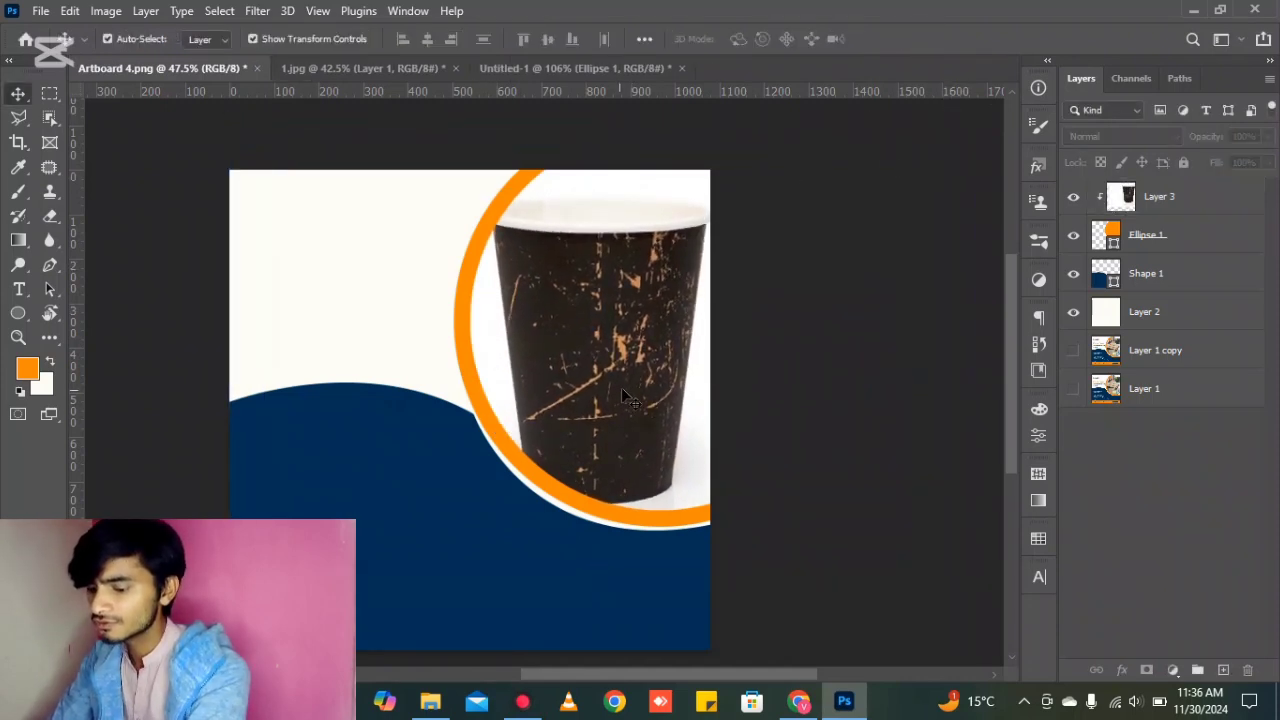
scroll(440, 408, "down", 2)
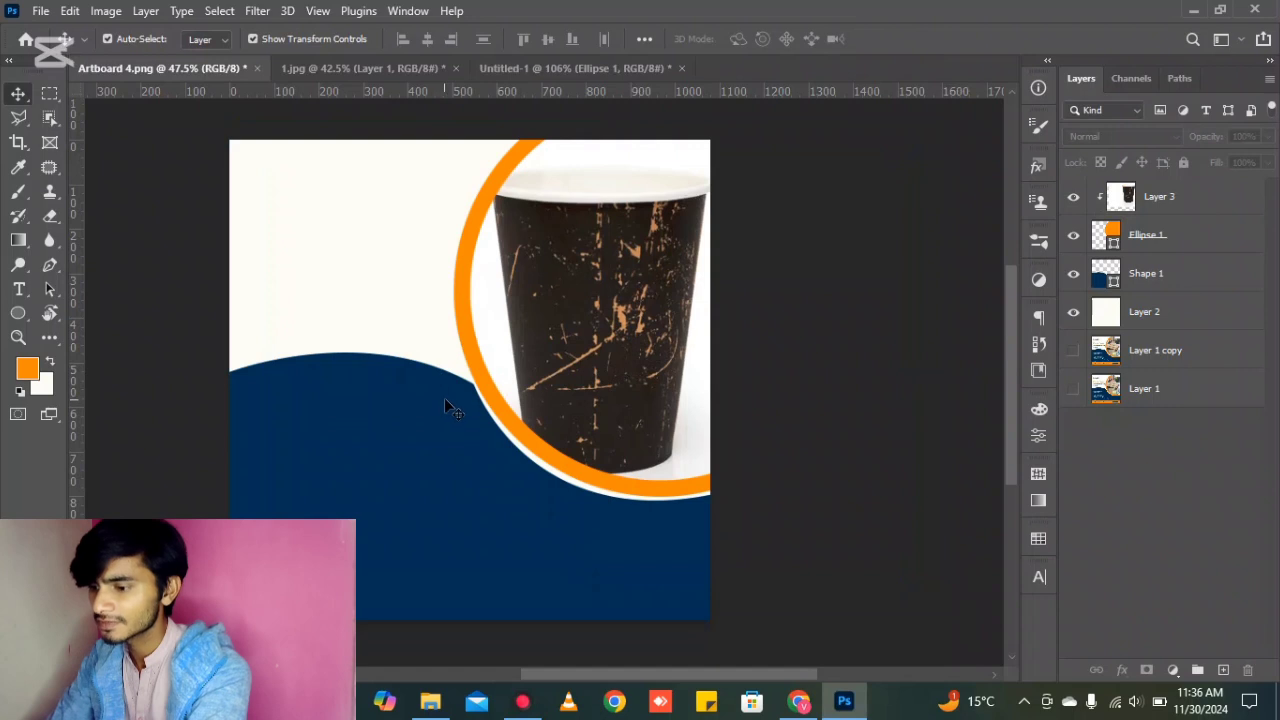
scroll(774, 349, "down", 2)
scroll(506, 314, "up", 2)
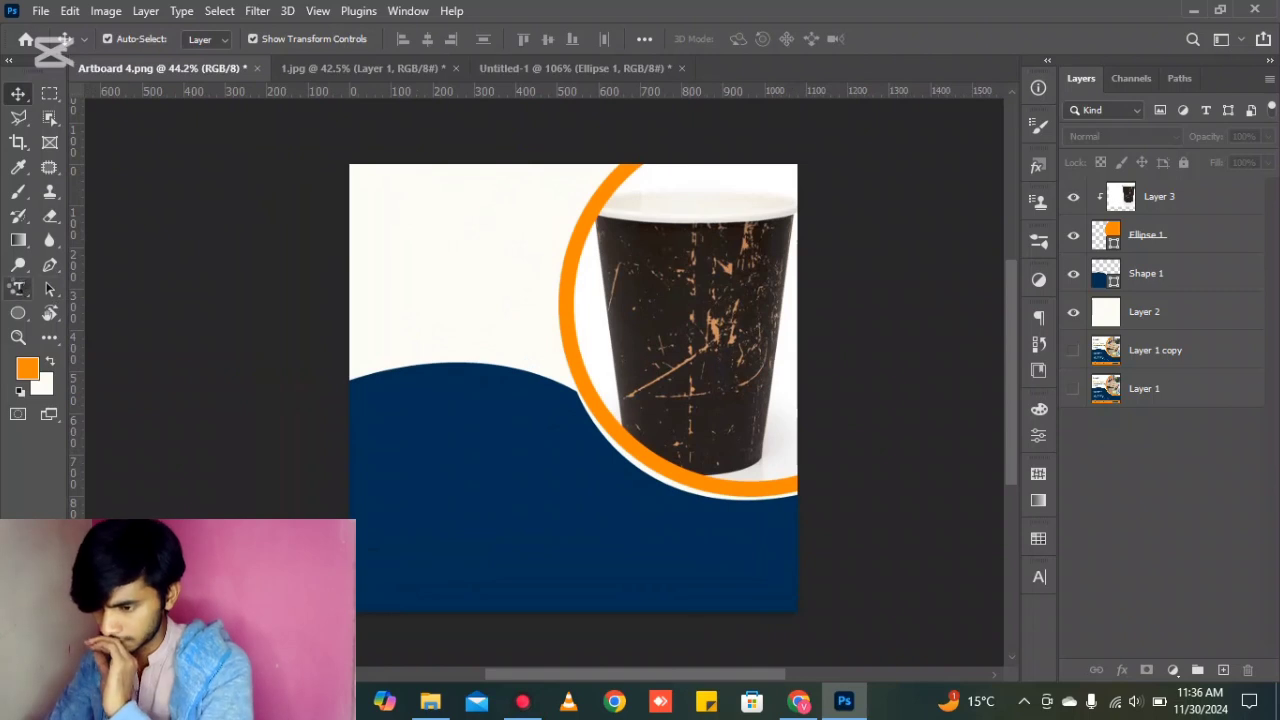
left_click(18, 288)
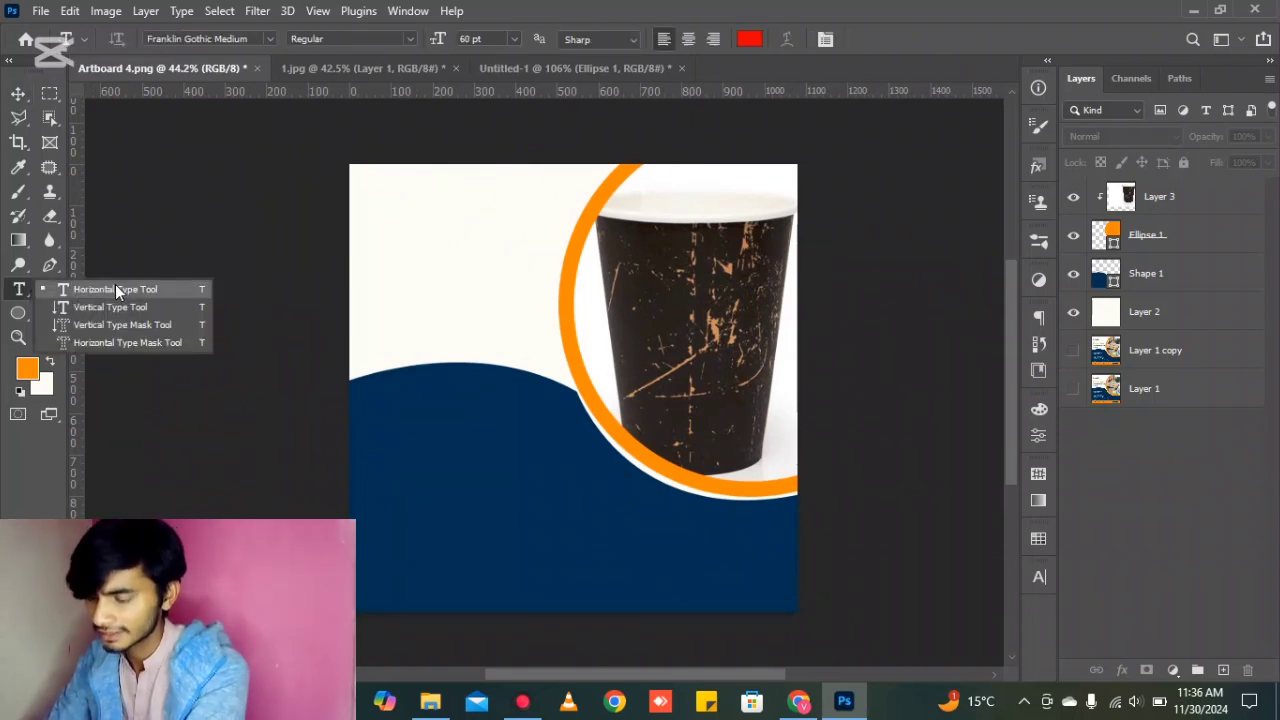
left_click(20, 292)
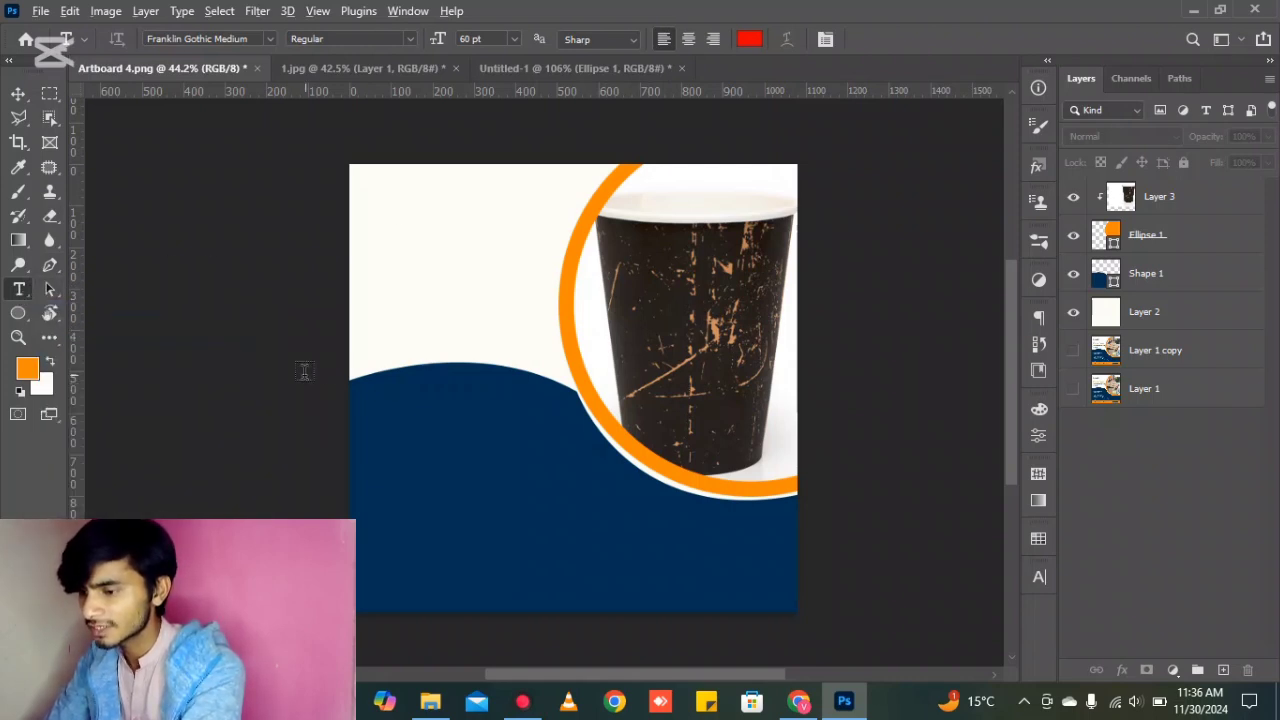
scroll(310, 370, "down", 1)
scroll(584, 388, "up", 2)
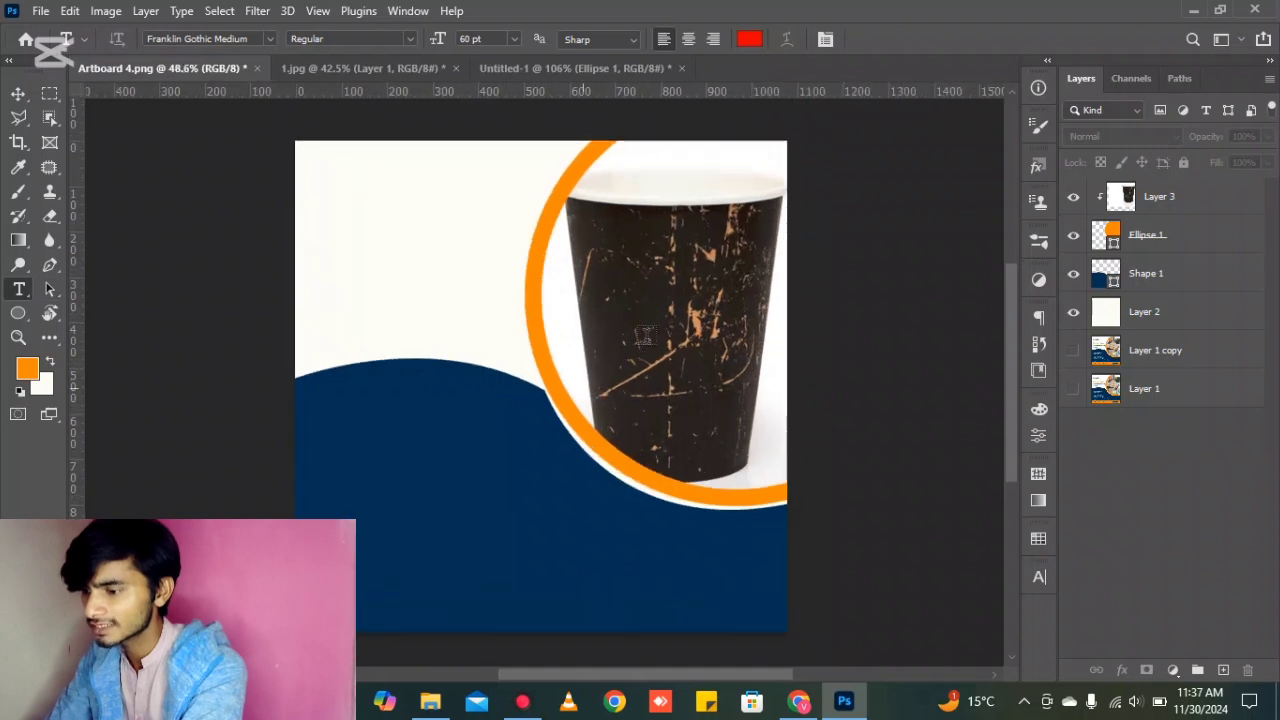
Switch to the 1.jpg document and set the Pen tool to Path mode.
left_click(360, 67)
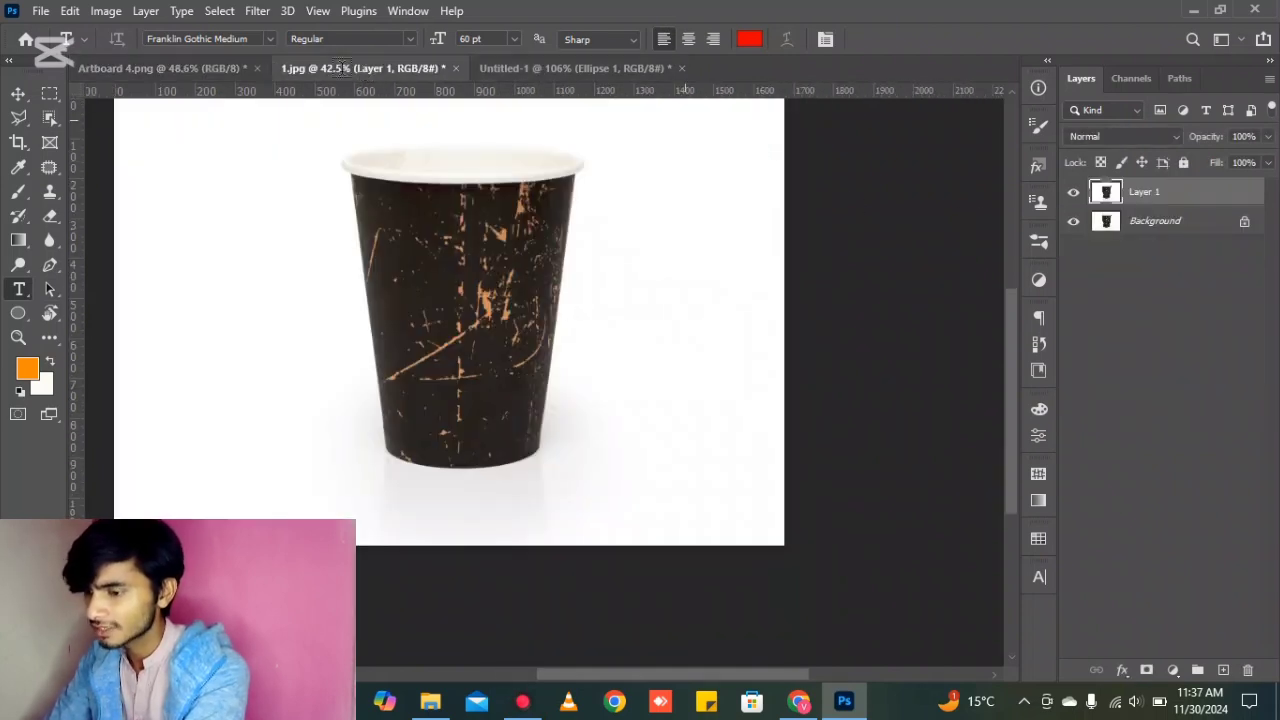
left_click(51, 266)
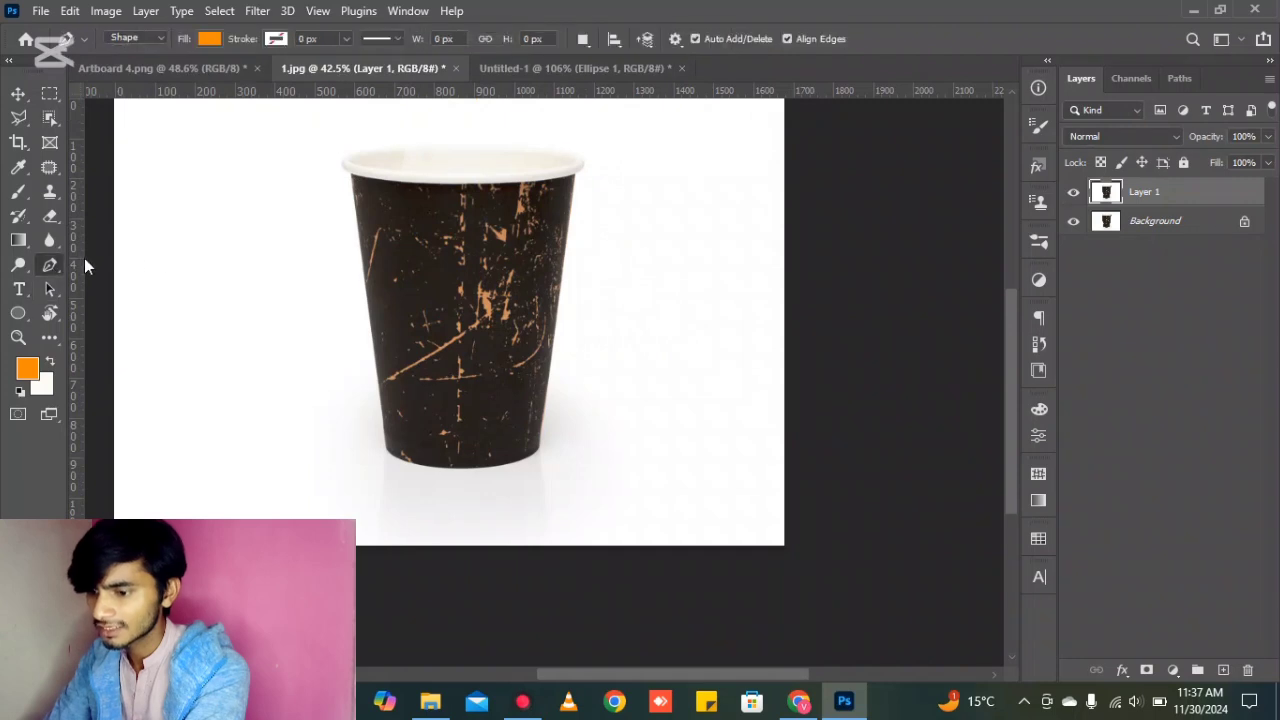
left_click(158, 37)
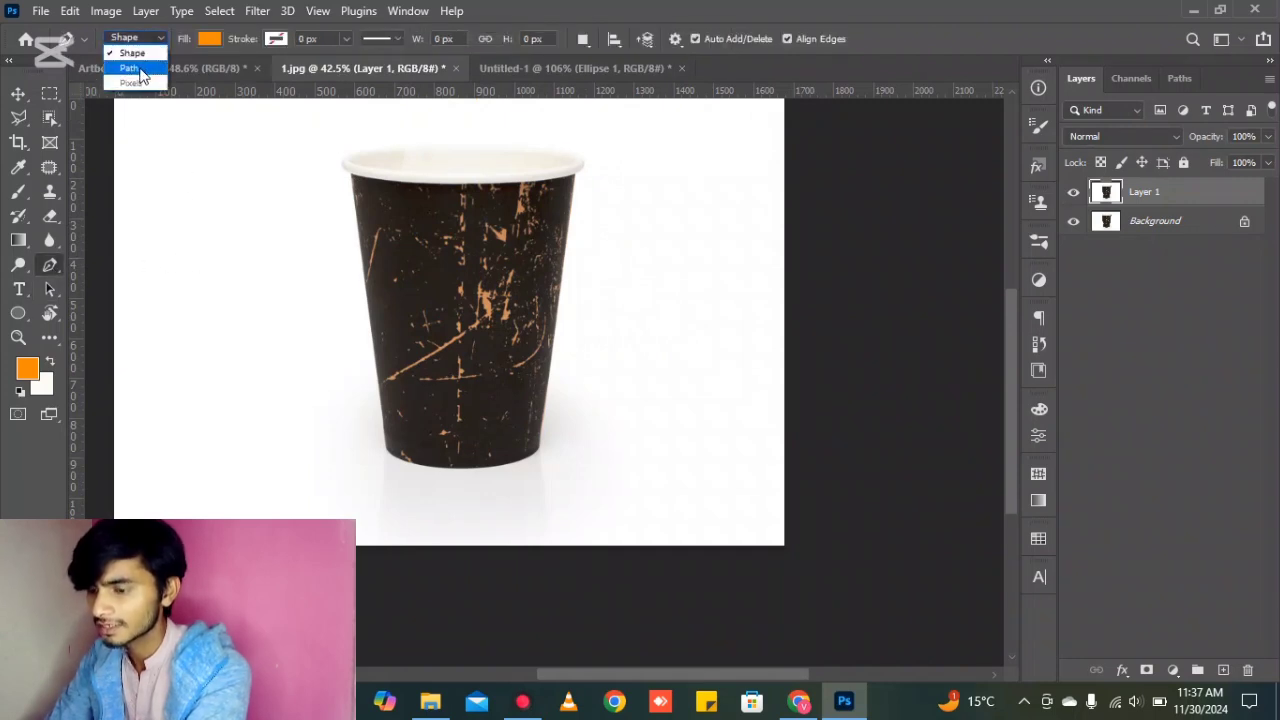
left_click(139, 68)
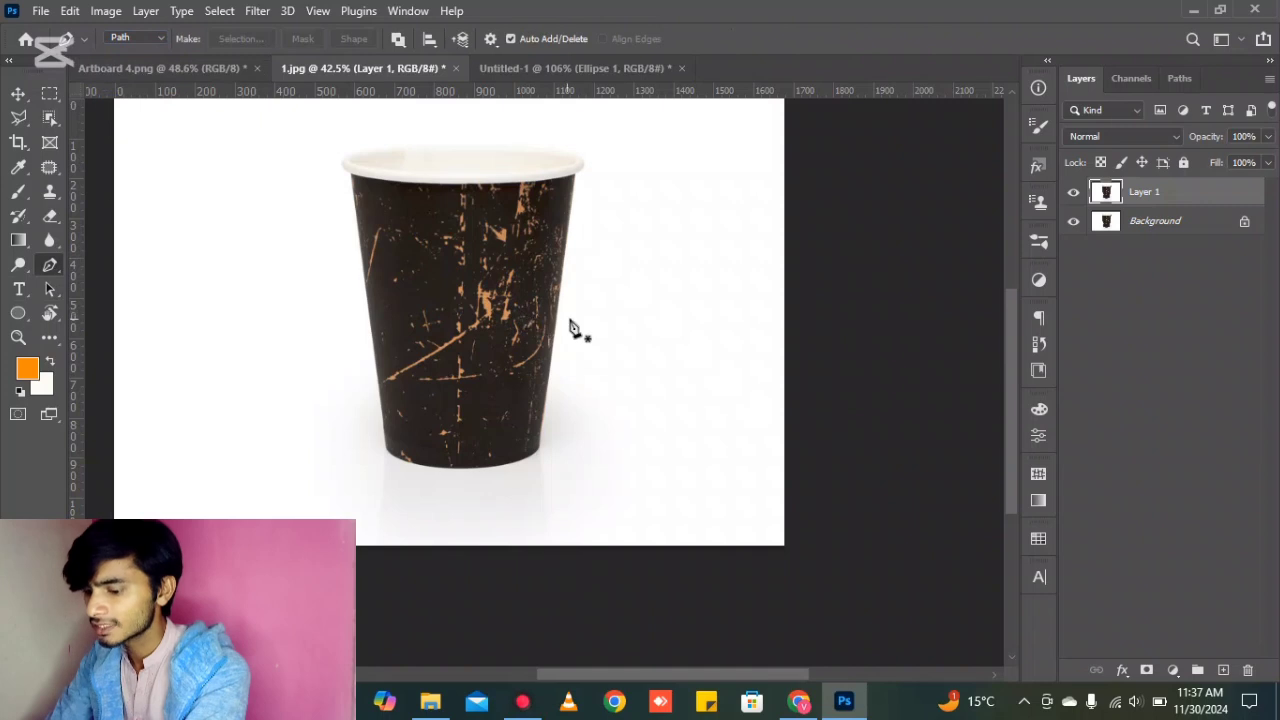
scroll(655, 320, "down", 2)
scroll(655, 320, "up", 2)
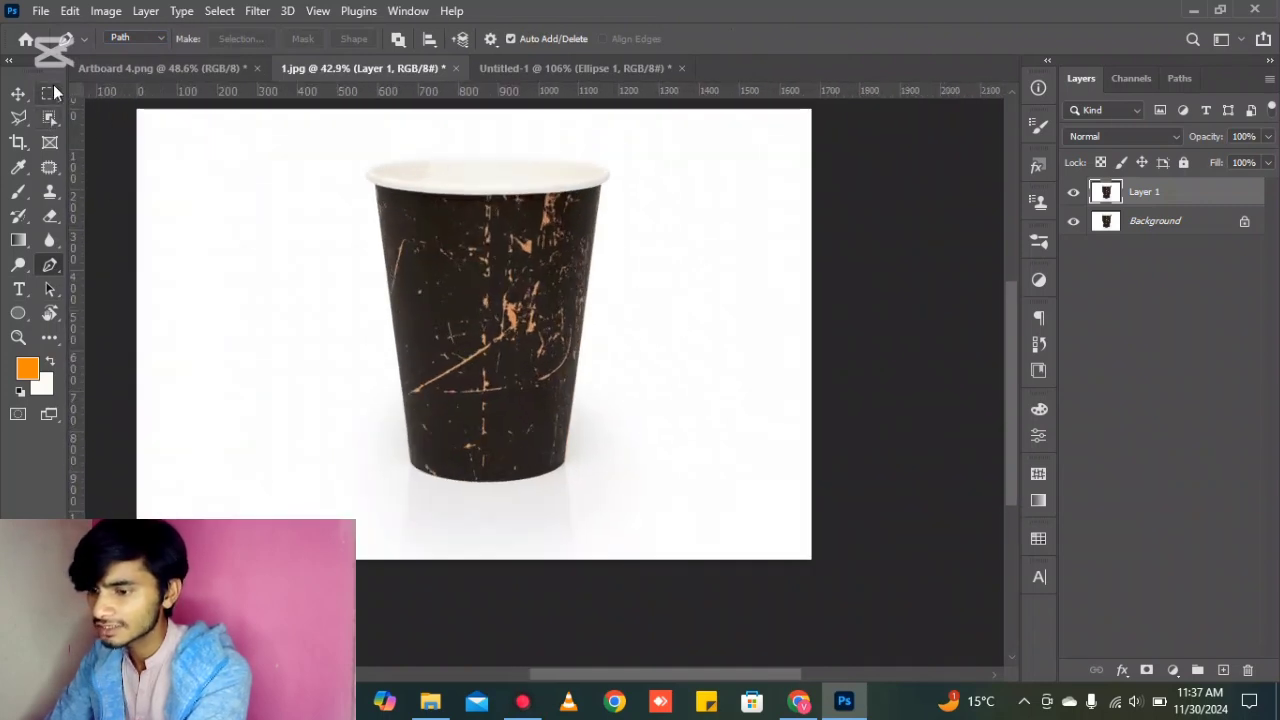
left_click(52, 93)
left_click(48, 119)
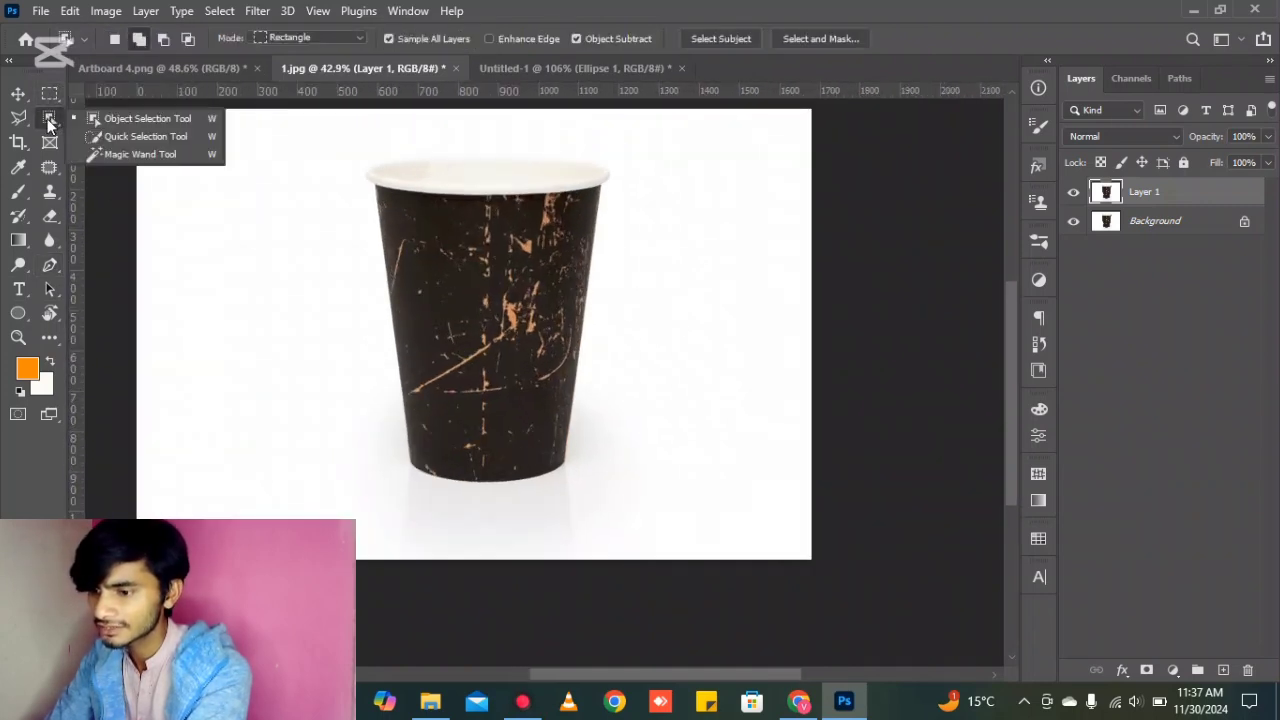
left_click(19, 119)
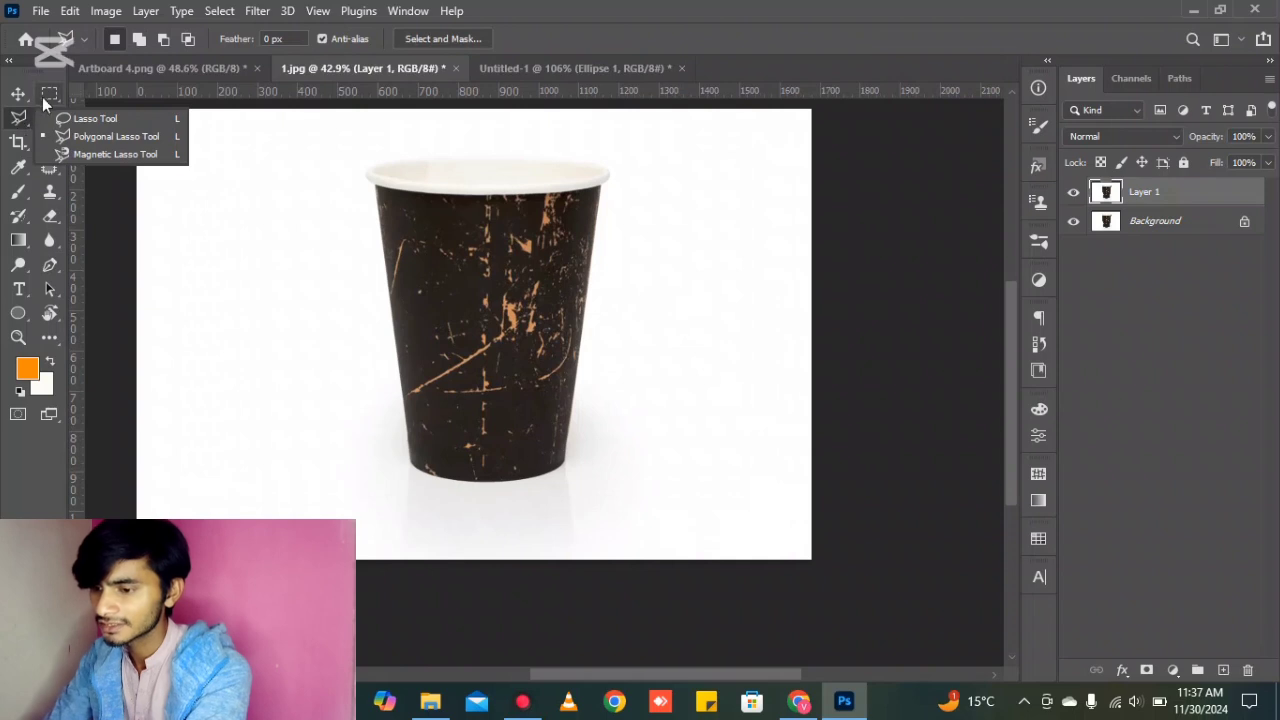
left_click(49, 94)
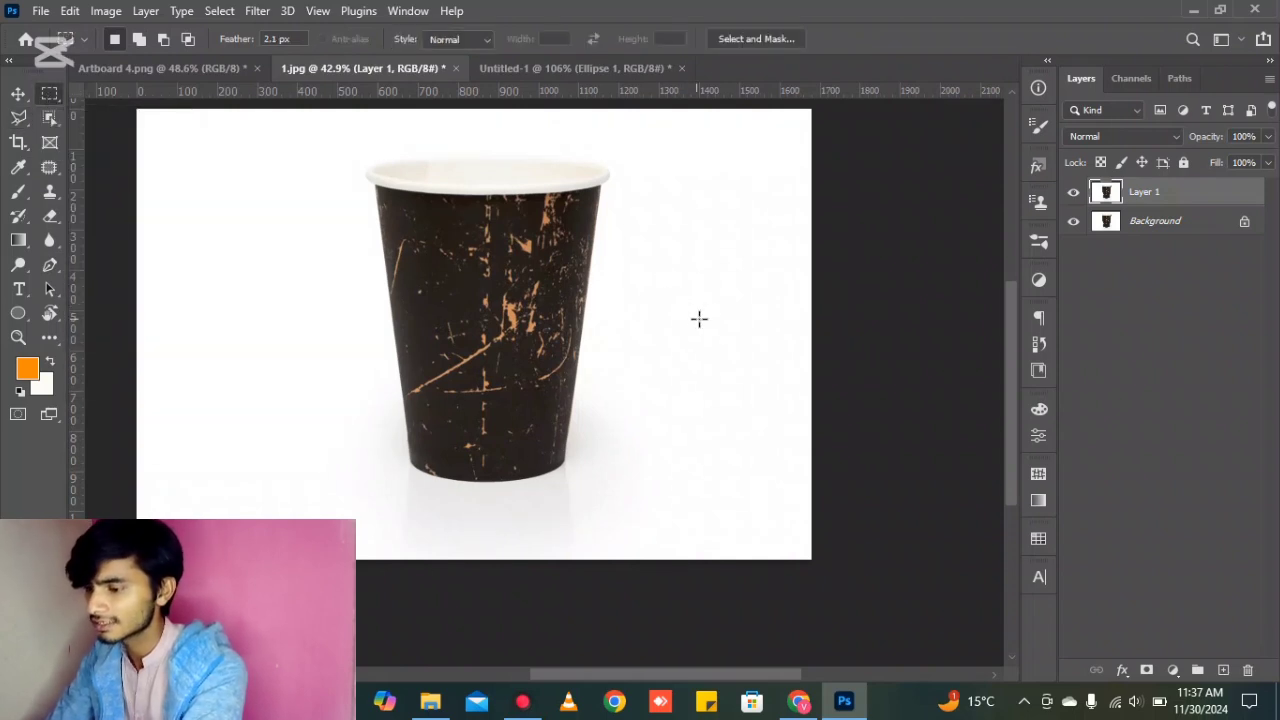
Start a Pen tool path with an anchor point at the right corner of the cup's base.
left_click(55, 264)
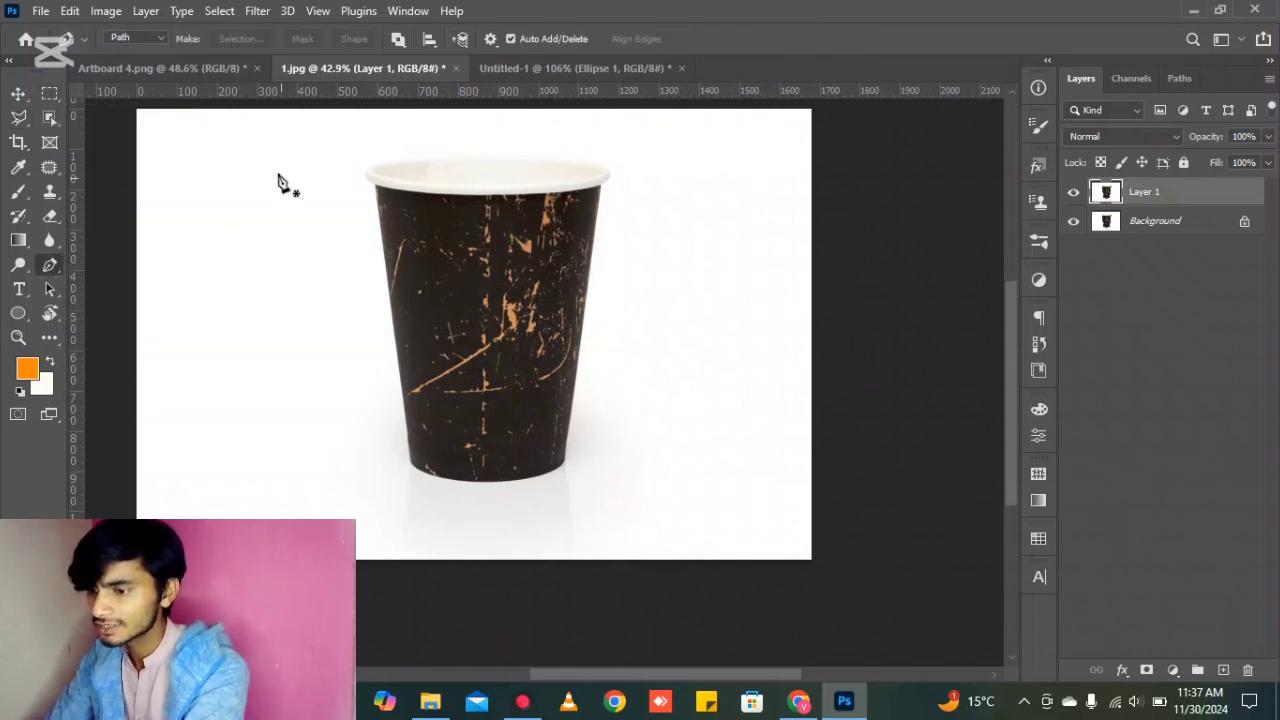
scroll(686, 477, "up", 5)
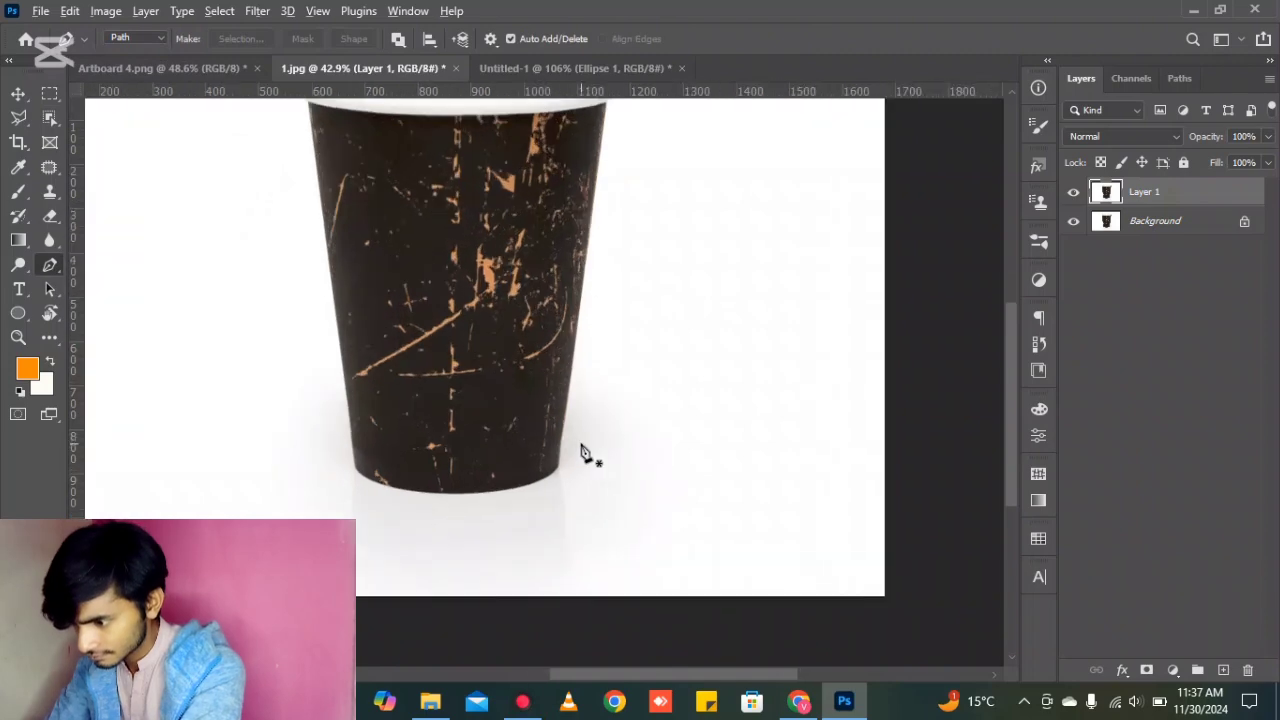
scroll(766, 503, "down", 3)
scroll(571, 486, "up", 2)
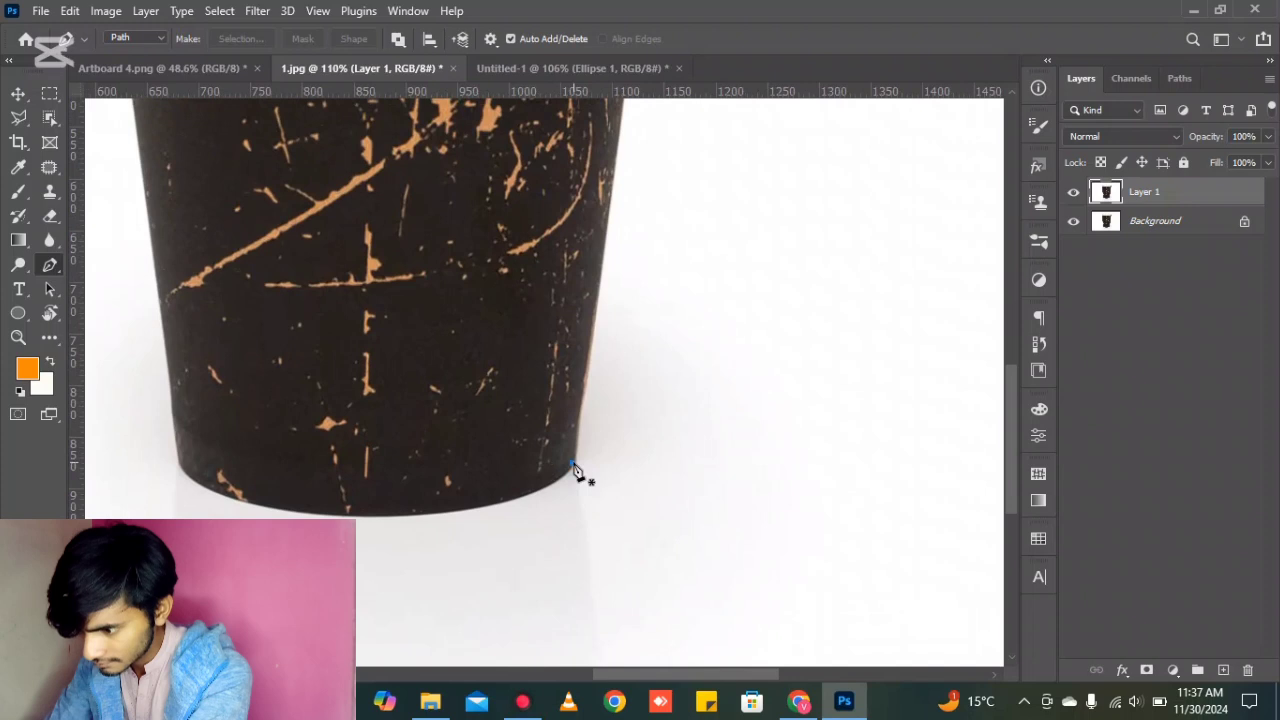
left_click(572, 464)
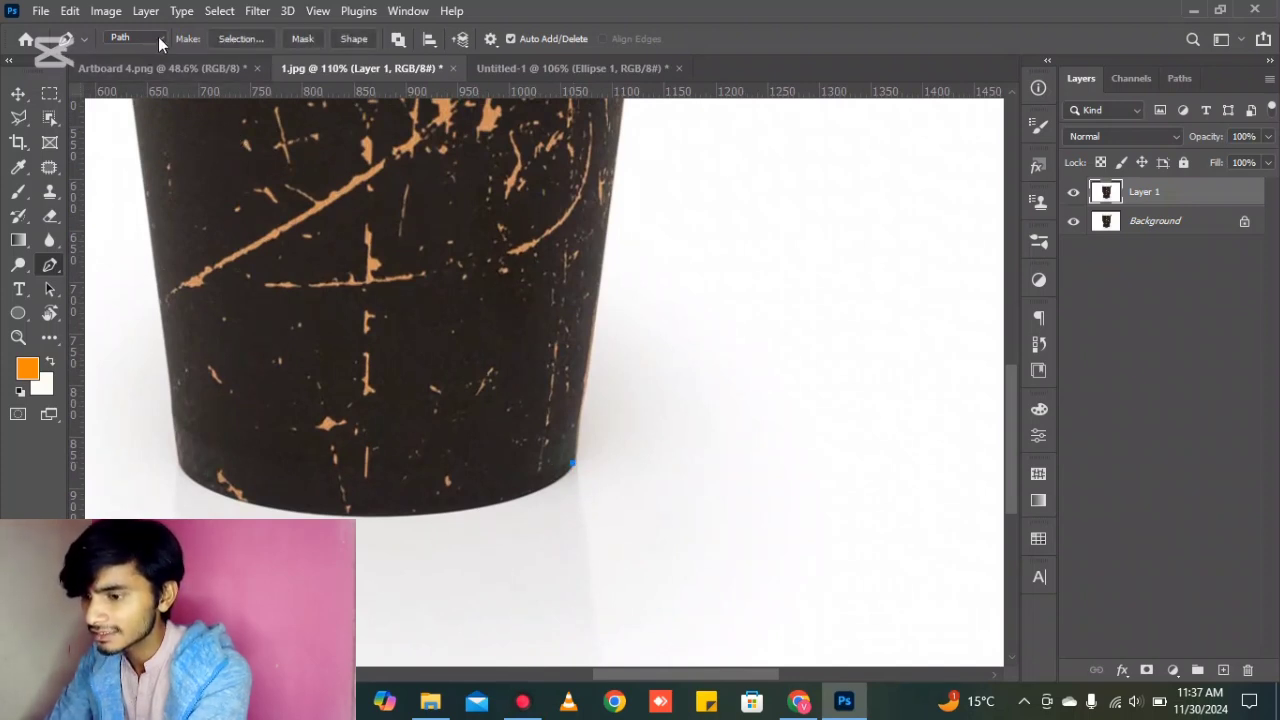
Trace the cup's bottom edge with curved path segments to the left base corner, removing the leading direction handles at the intermediate anchors.
scroll(767, 357, "down", 2)
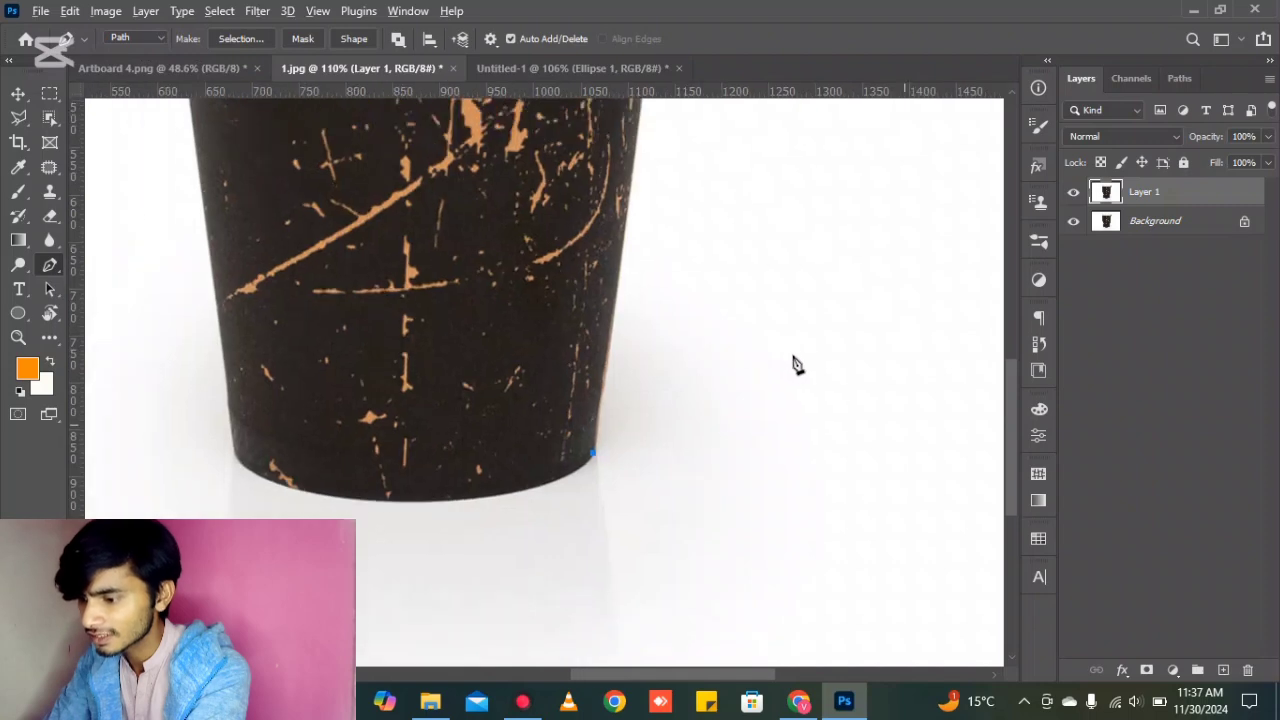
scroll(880, 424, "up", 2)
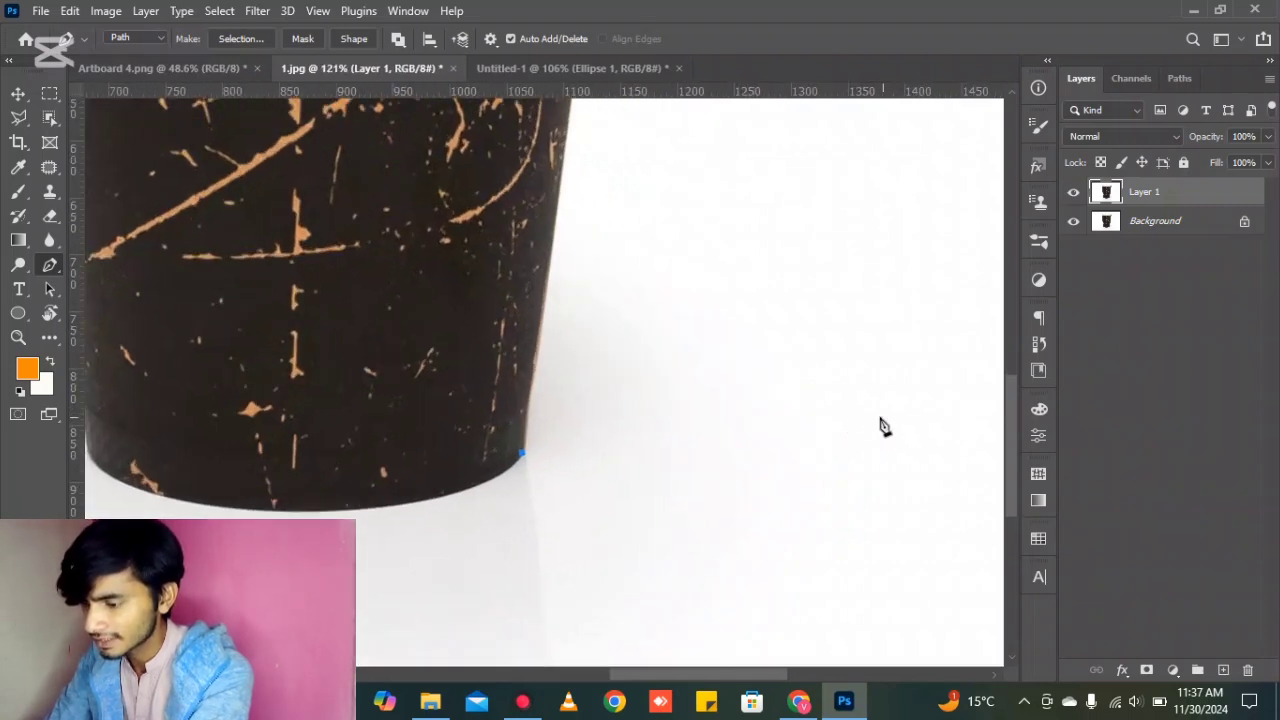
scroll(871, 434, "down", 1)
scroll(506, 509, "down", 2)
scroll(580, 485, "up", 2)
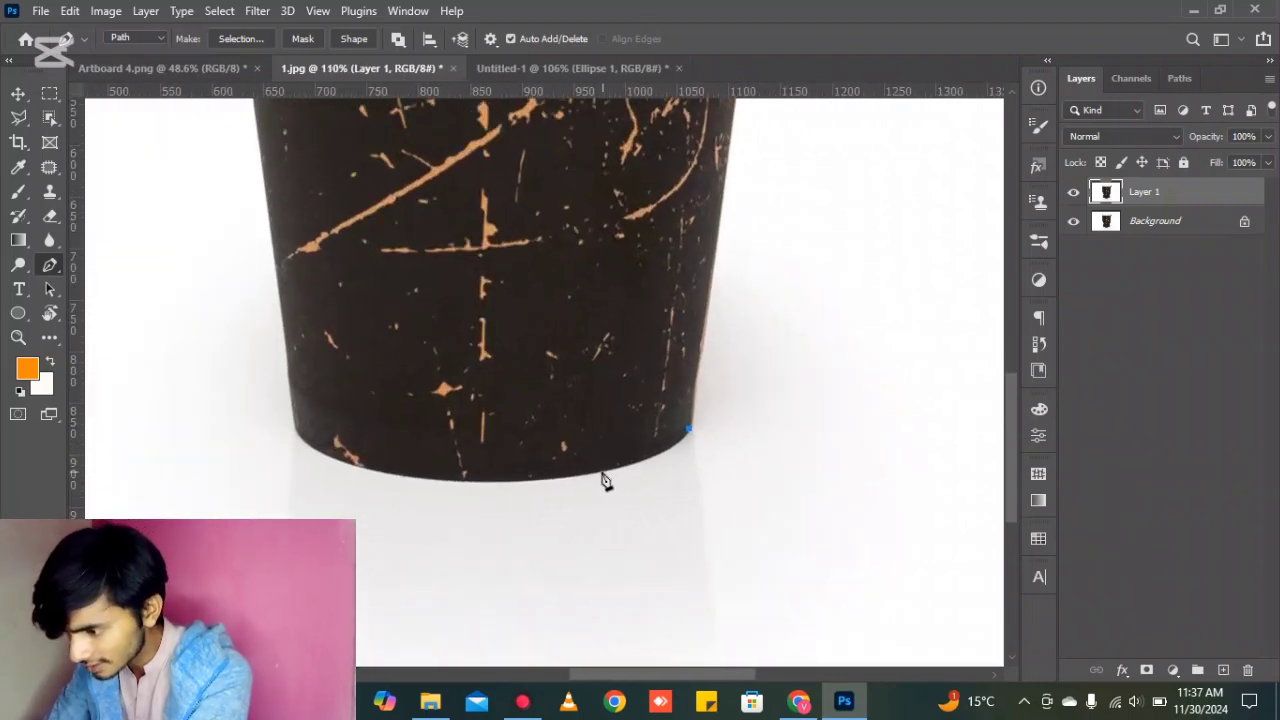
left_click_drag(600, 480, 511, 488)
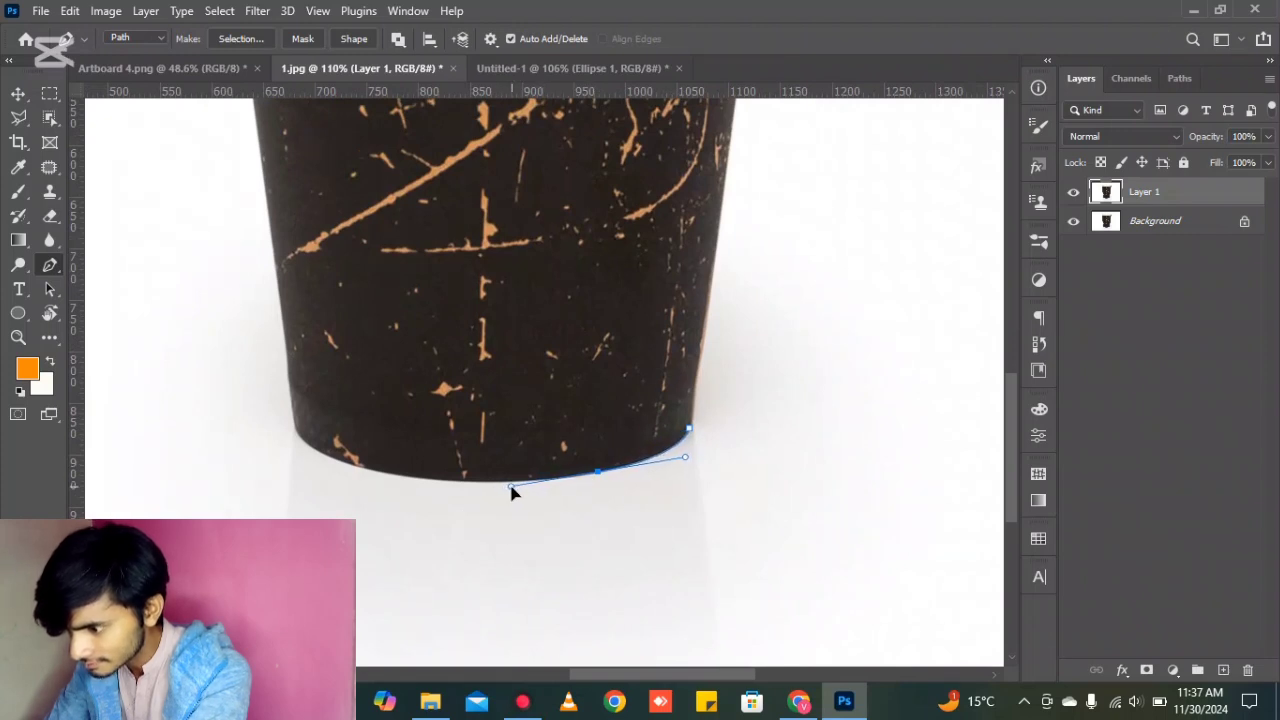
left_click(596, 473)
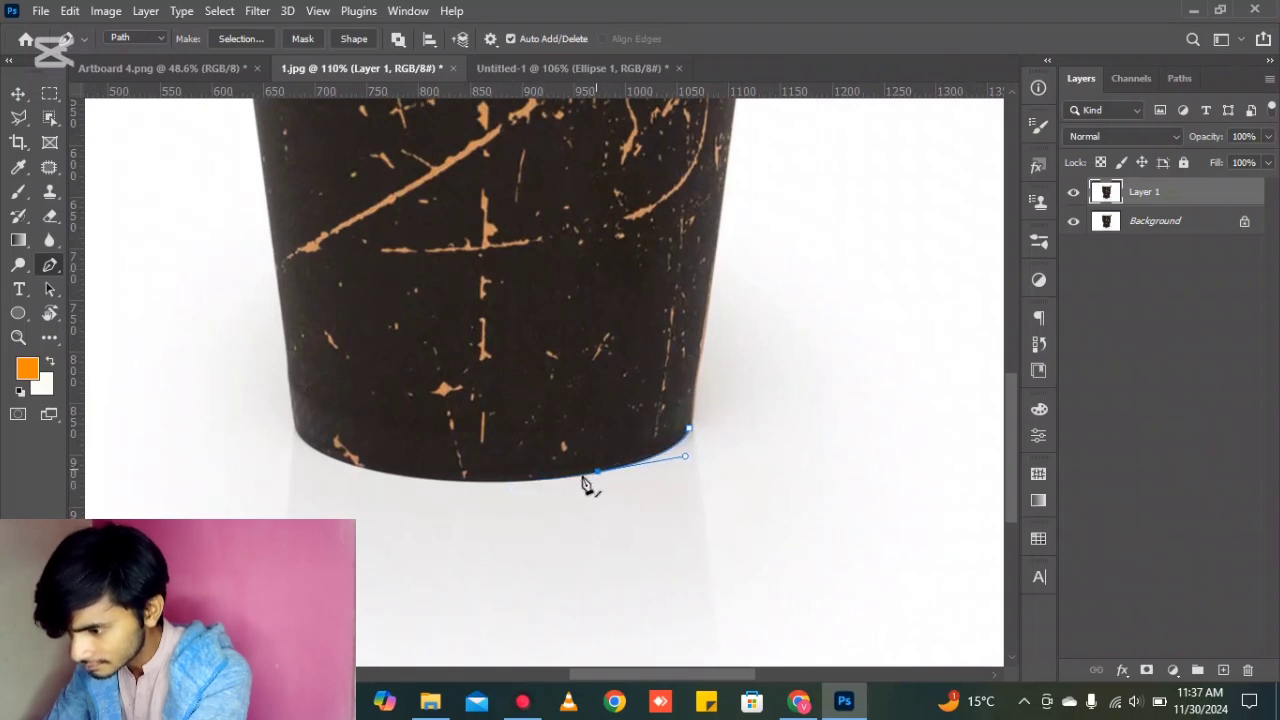
left_click_drag(415, 479, 333, 470)
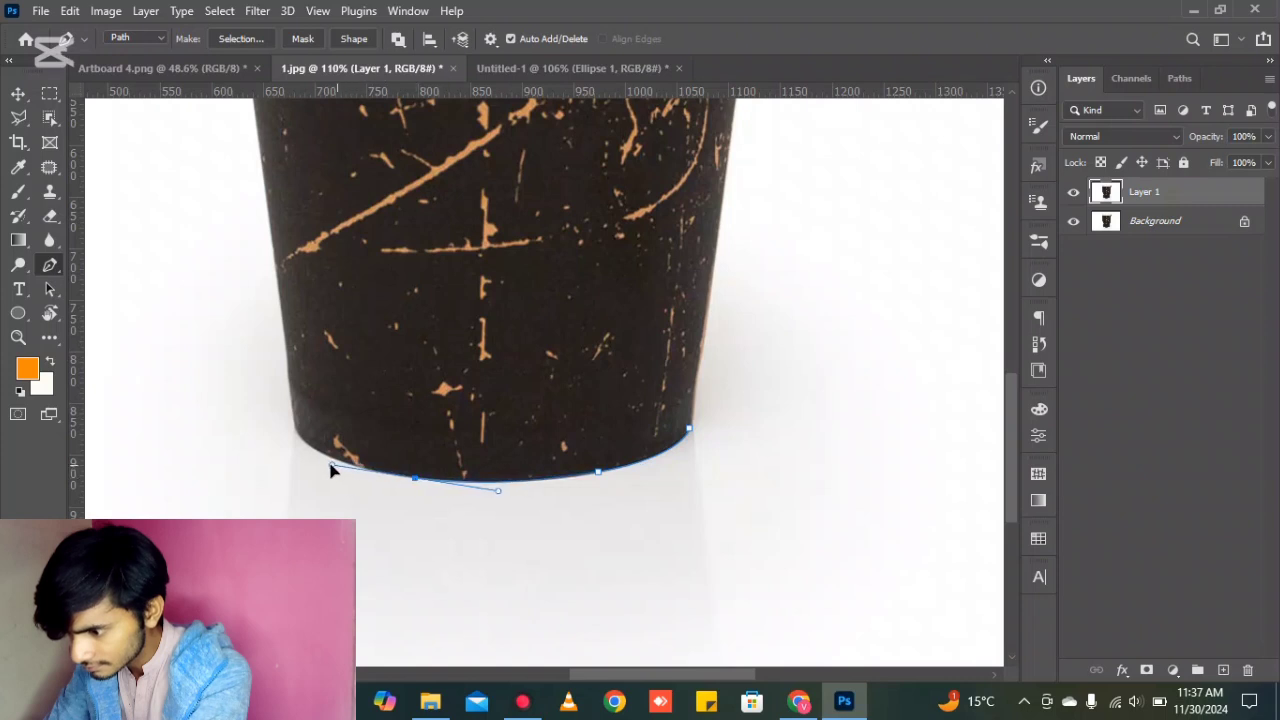
left_click(416, 479)
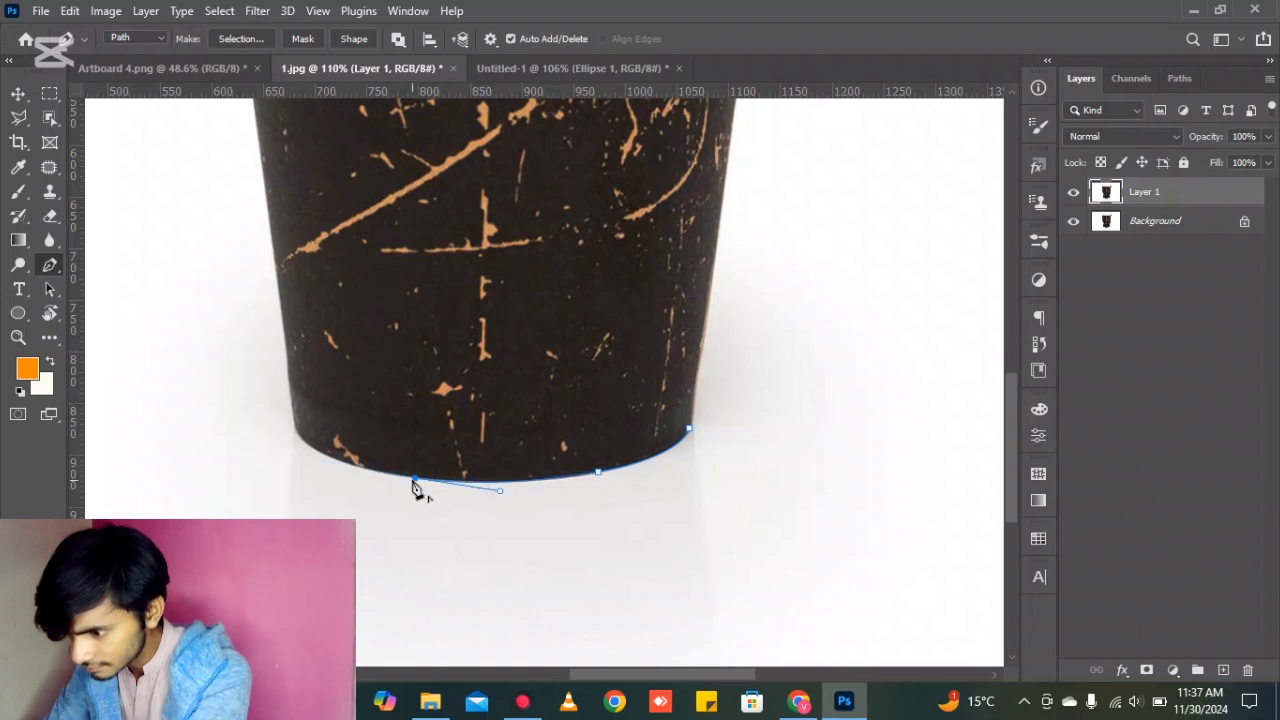
left_click(303, 443)
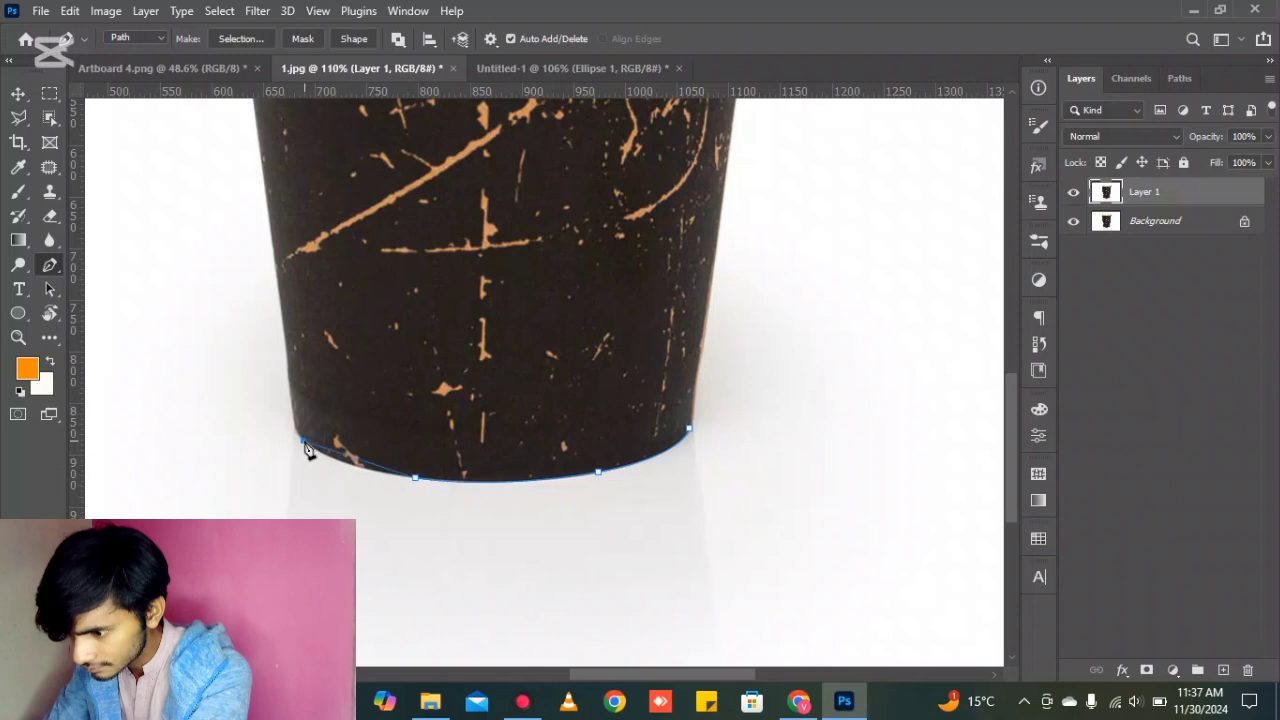
left_click_drag(307, 450, 268, 423)
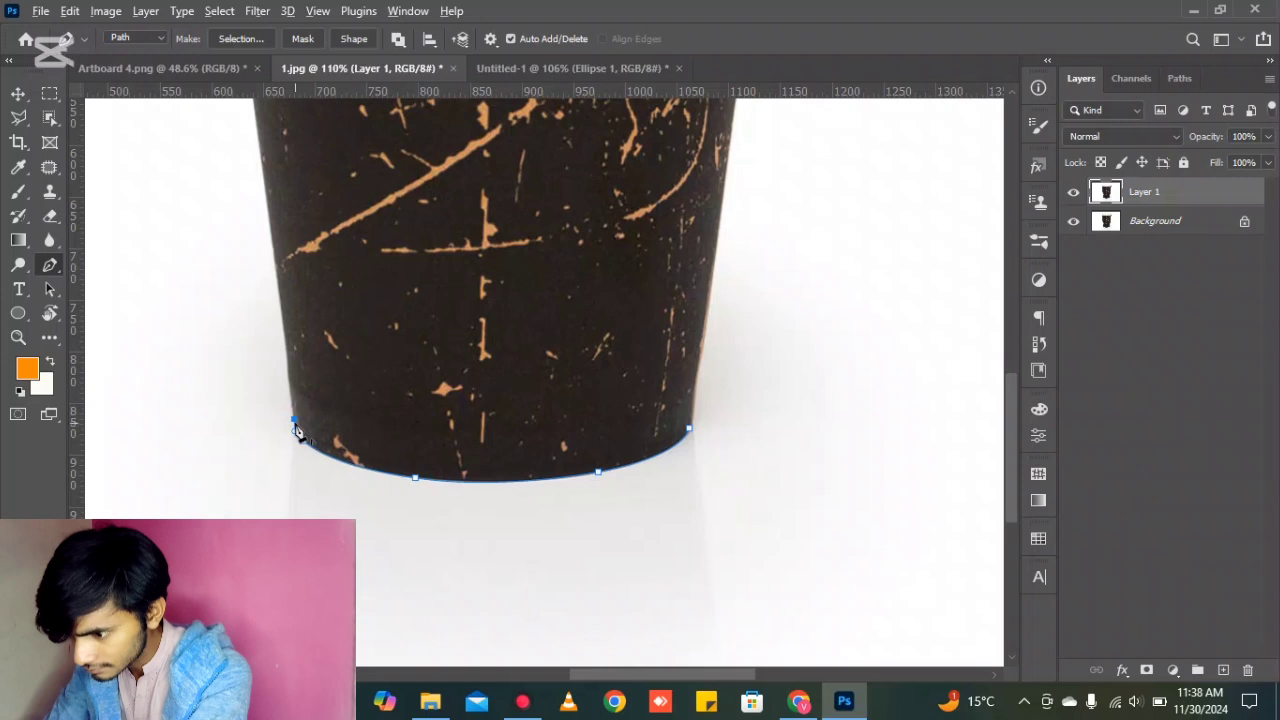
Continue the path straight up the cup's left side and curve it around the left end of the rim.
scroll(315, 433, "up", 4)
scroll(321, 275, "down", 2)
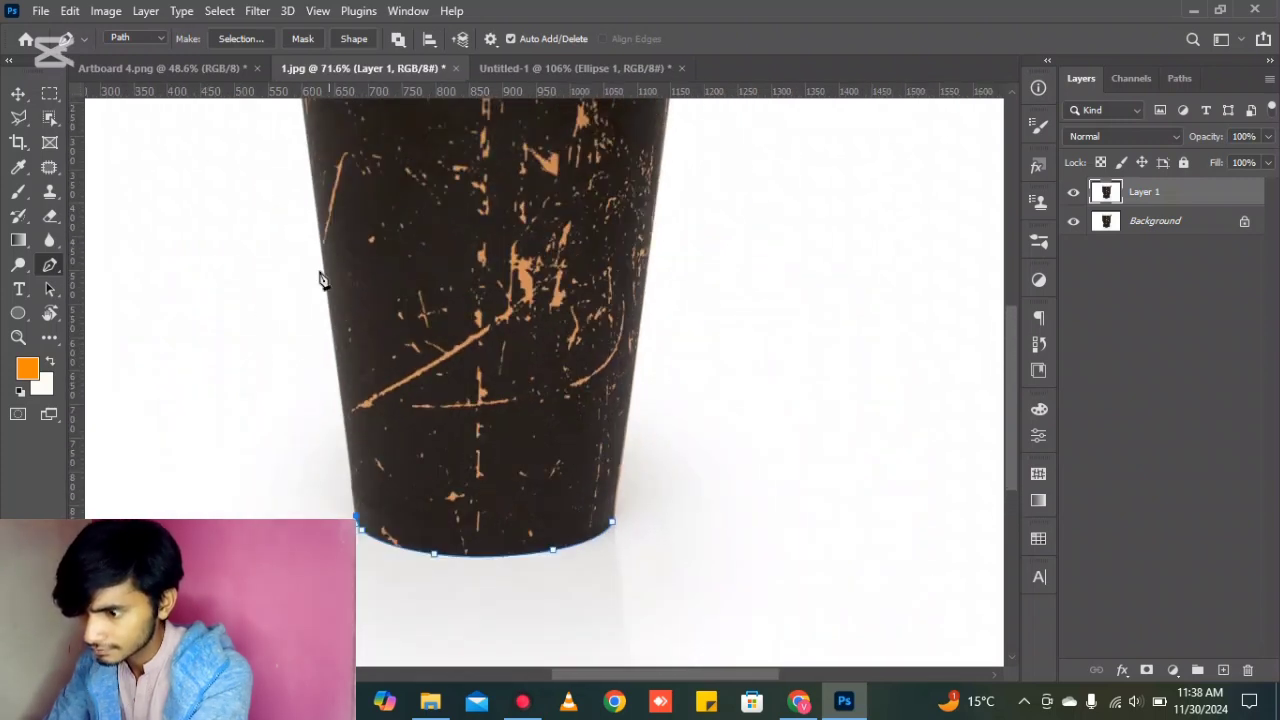
scroll(321, 275, "up", 1)
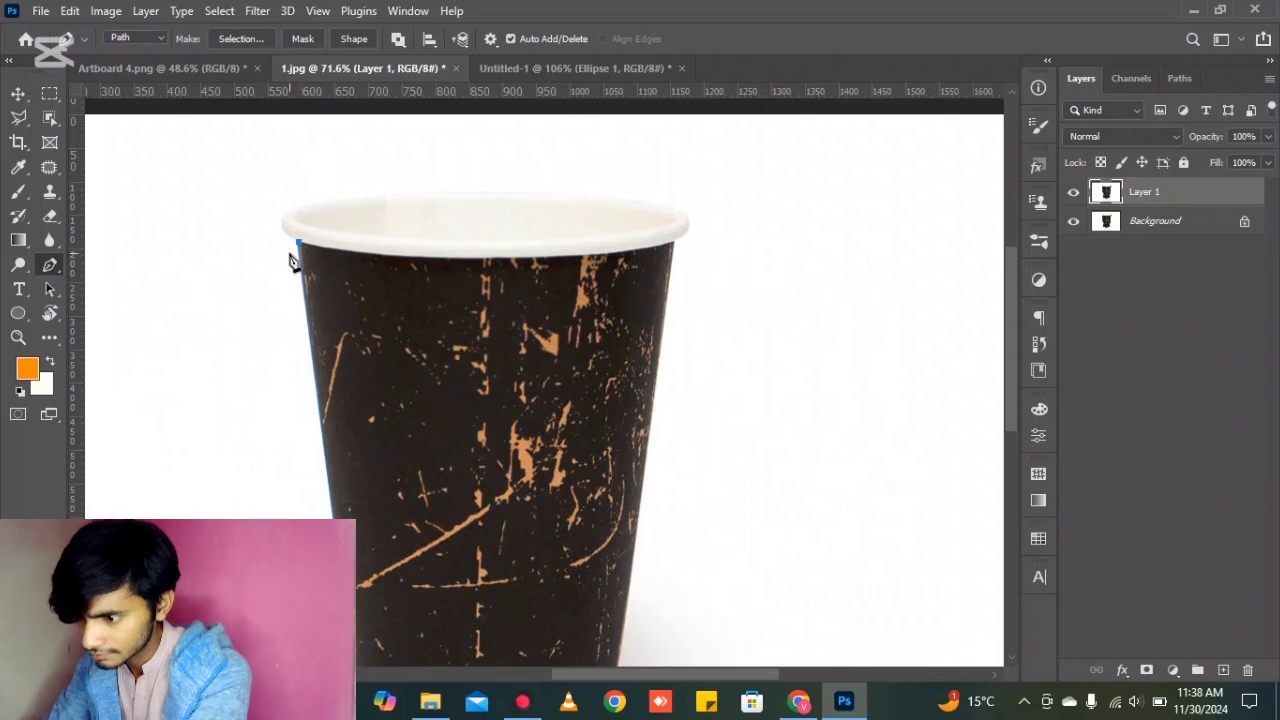
scroll(300, 250, "up", 3)
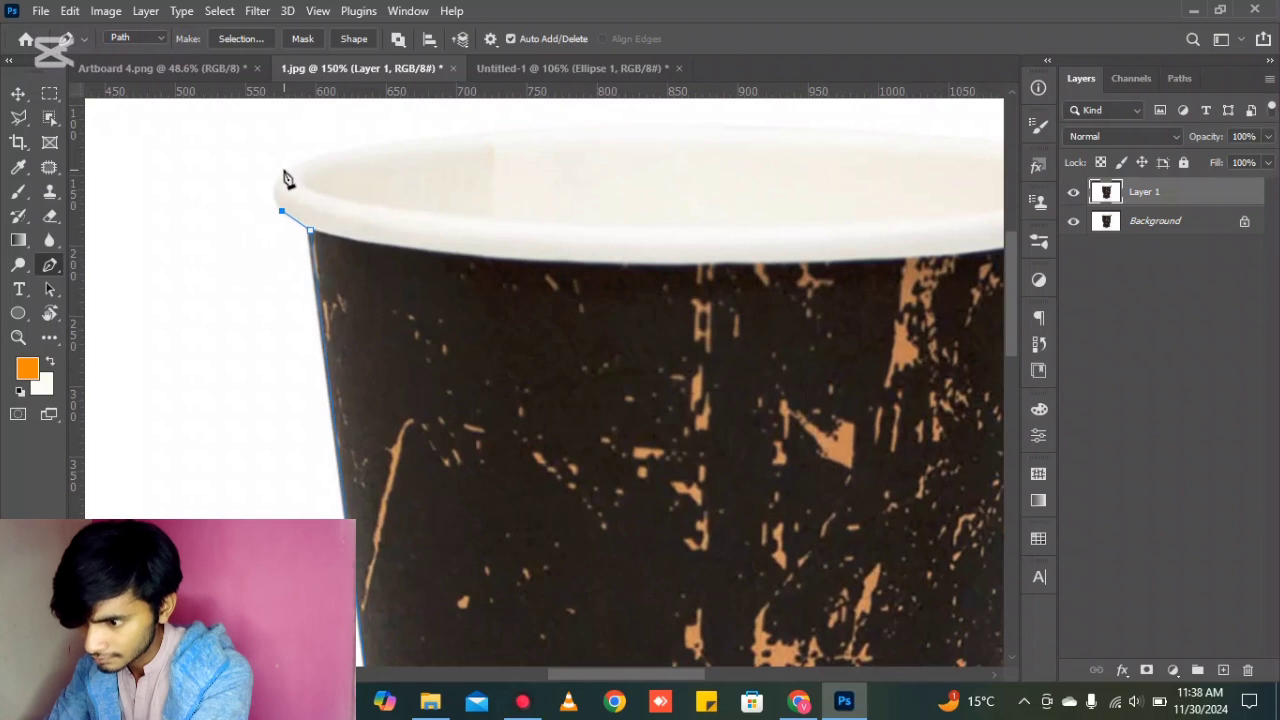
left_click_drag(285, 174, 305, 155)
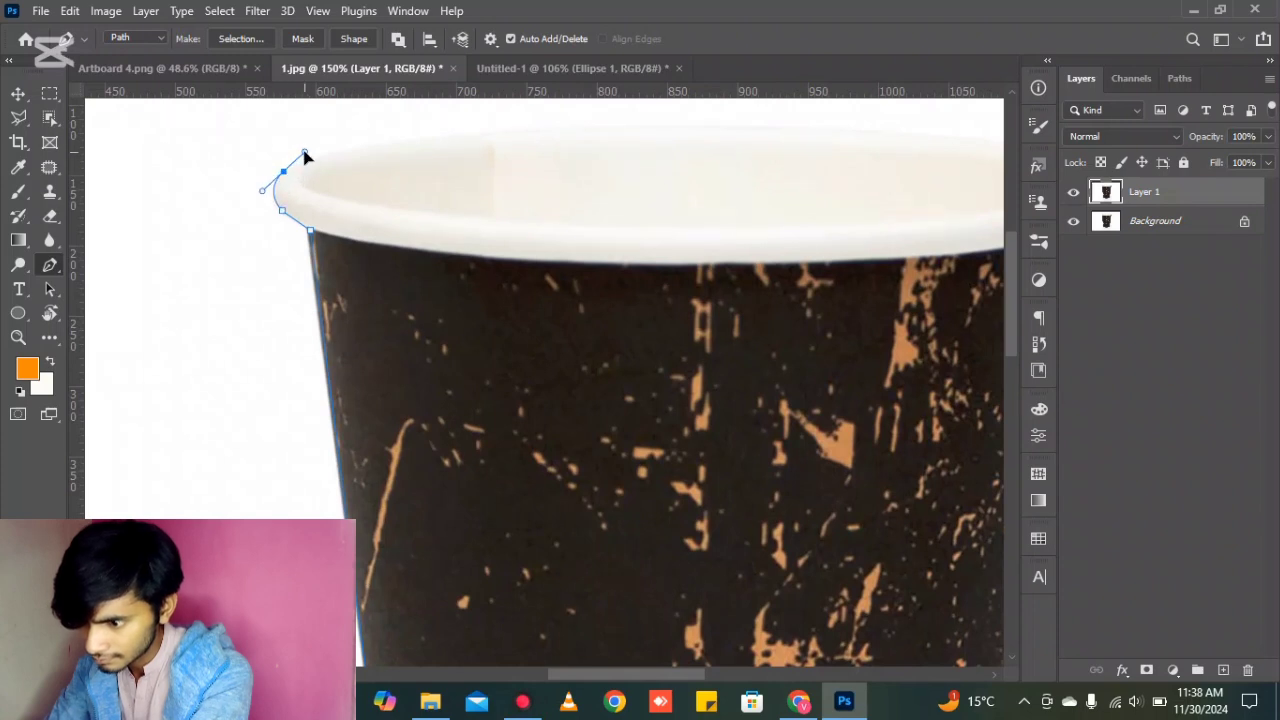
left_click(285, 173, "alt")
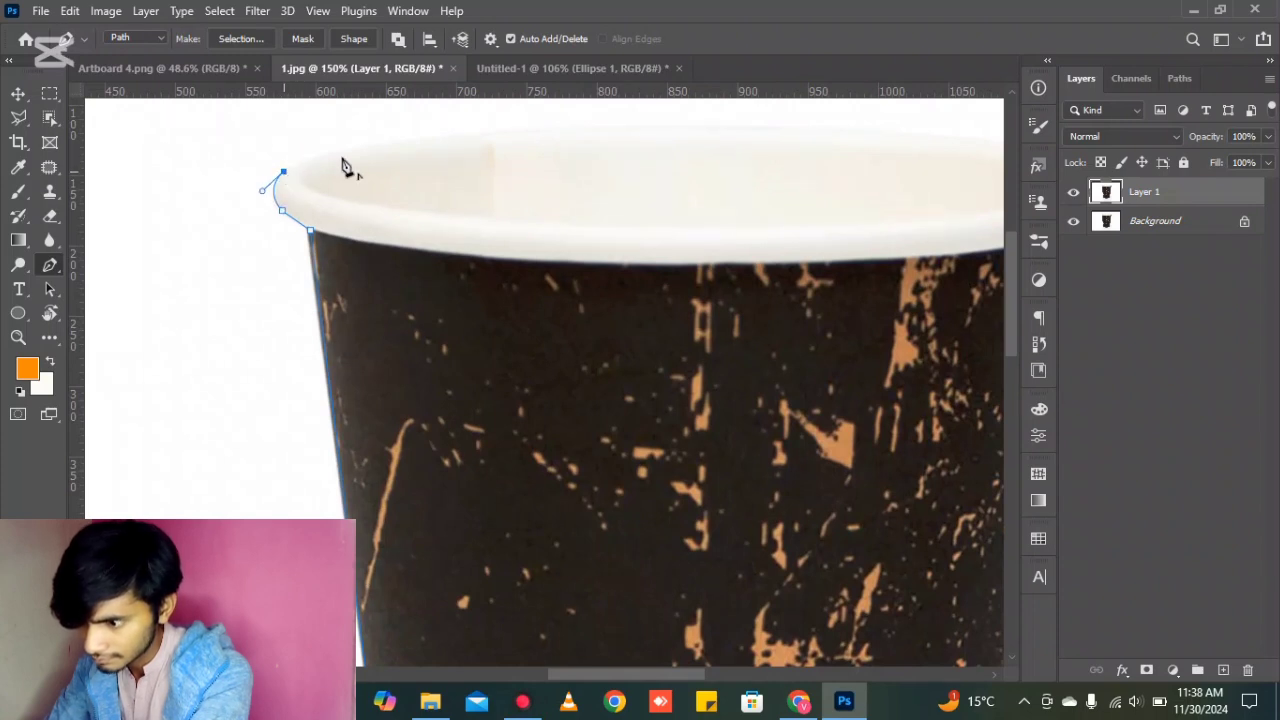
Trace the rim's upper edge with two long curved segments, removing each anchor's leading direction handle.
left_click_drag(515, 128, 714, 130)
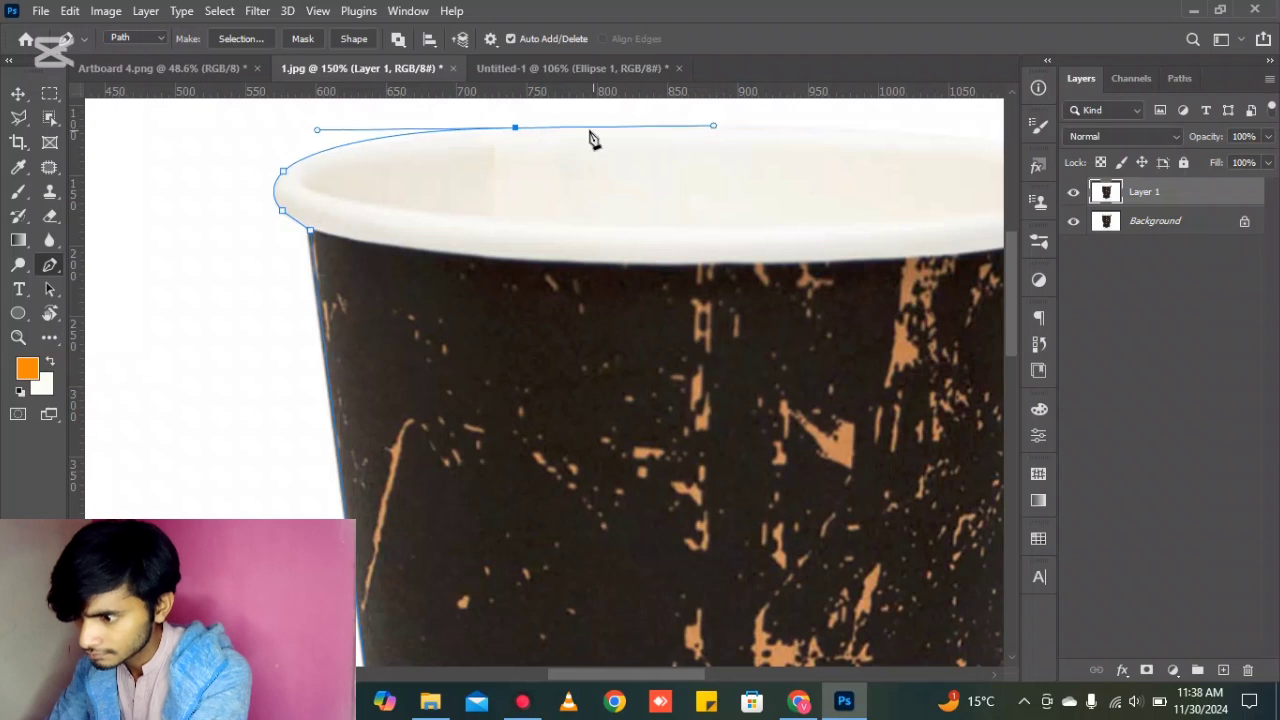
left_click(515, 128, "alt")
left_click_drag(618, 674, 705, 674)
scroll(445, 483, "up", 2)
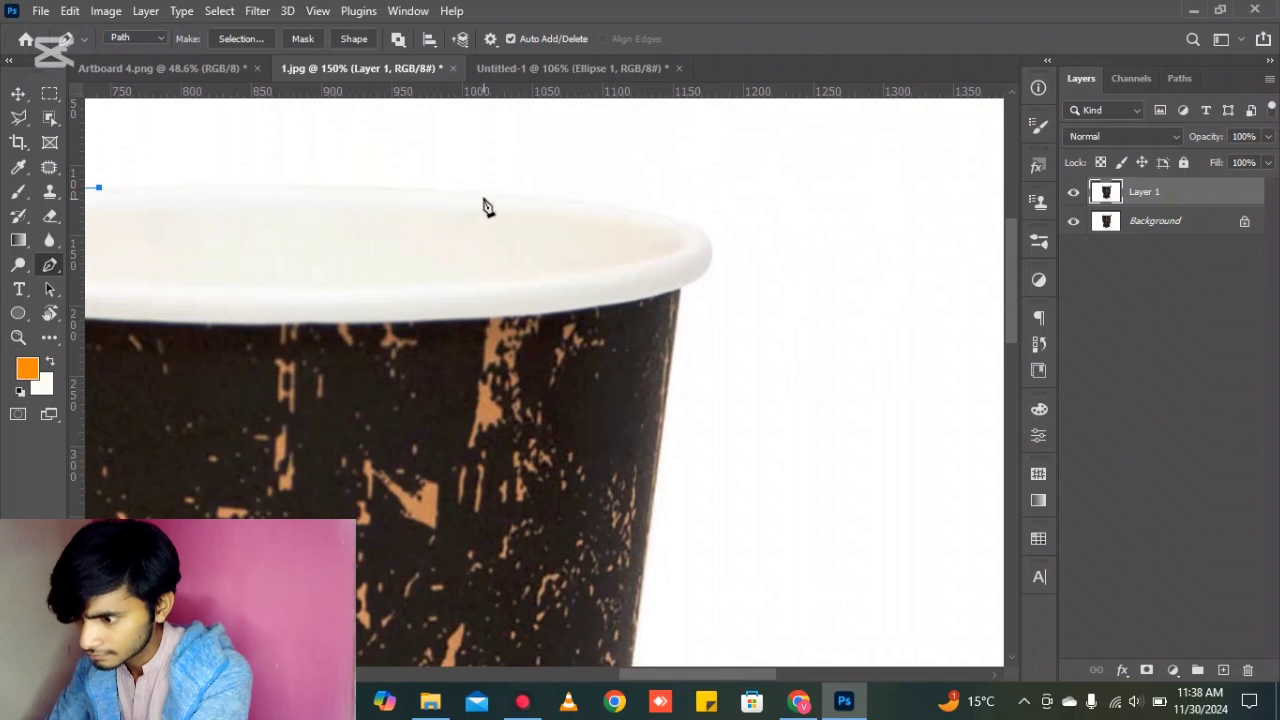
left_click_drag(484, 190, 561, 203)
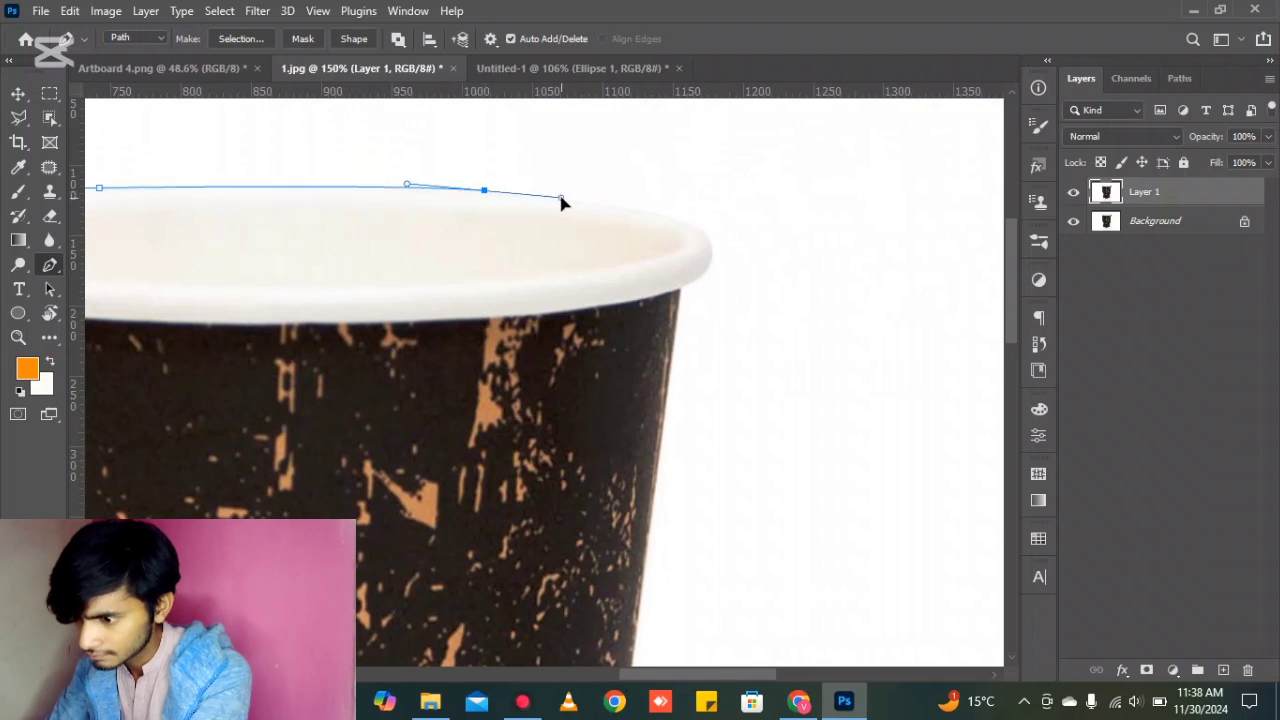
left_click(485, 191, "alt")
Curve the path around the right end of the rim with two smooth anchor points.
left_click_drag(696, 227, 734, 258)
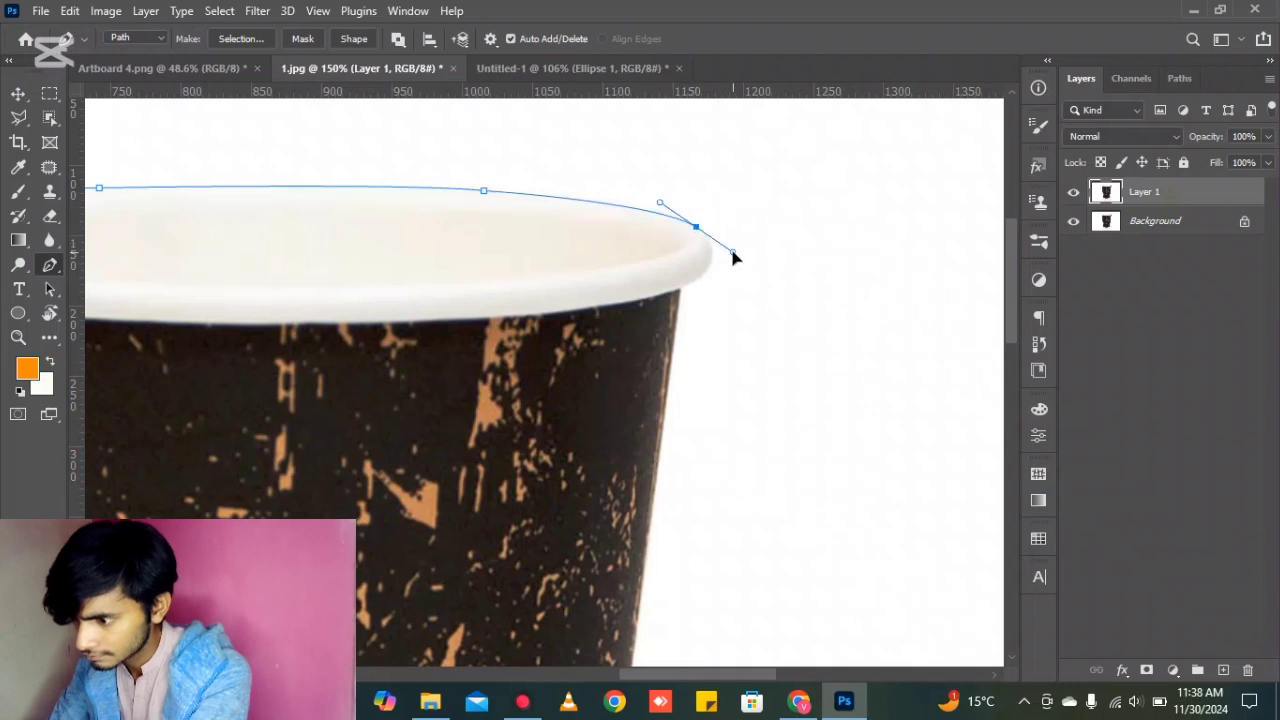
left_click(697, 228, "alt")
left_click(707, 270)
left_click_drag(708, 279, 688, 300)
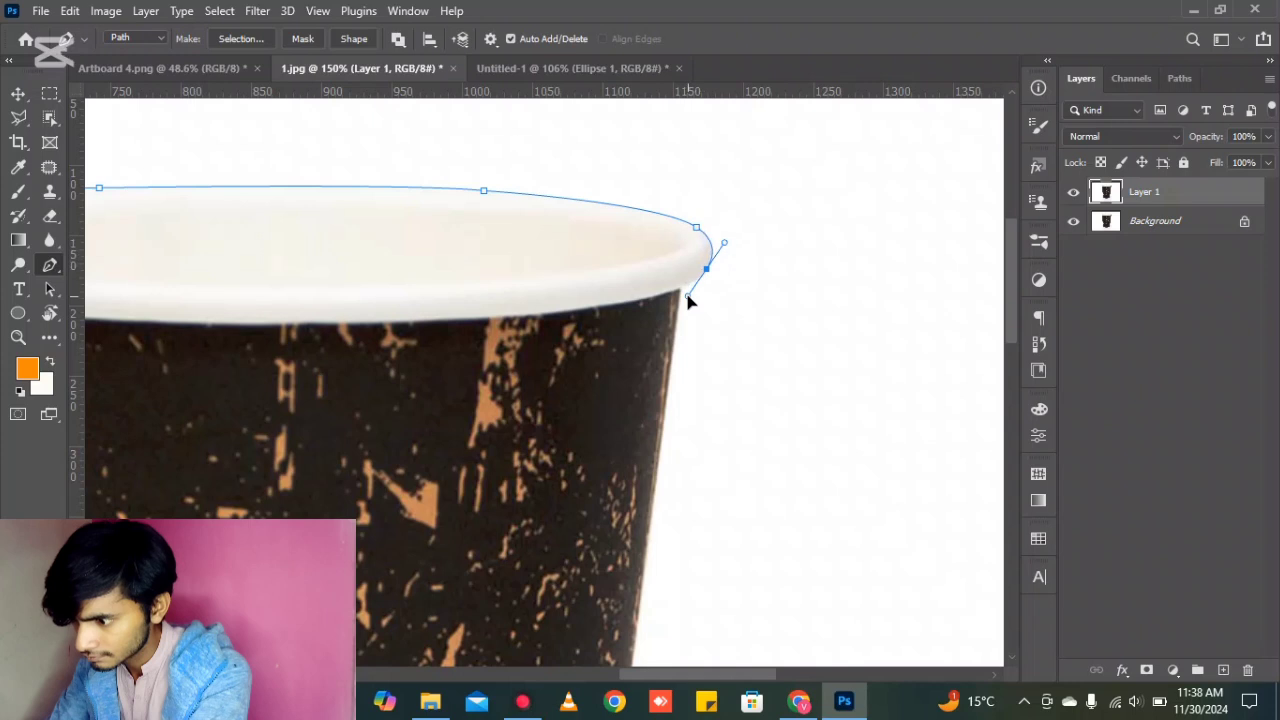
Add a corner point under the rim's right end and run the path down the right side to close it at the starting anchor.
left_click(683, 289)
scroll(680, 380, "down", 5)
scroll(676, 410, "down", 3)
scroll(675, 437, "down", 5)
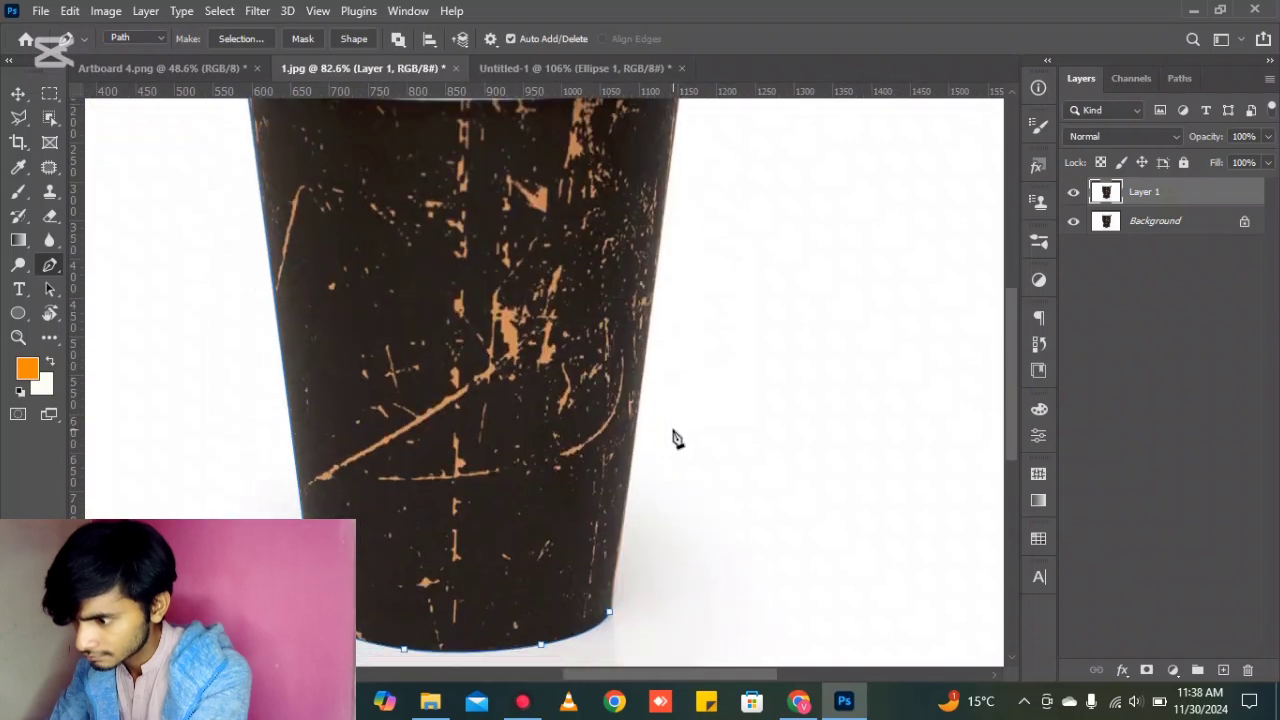
scroll(607, 612, "up", 3)
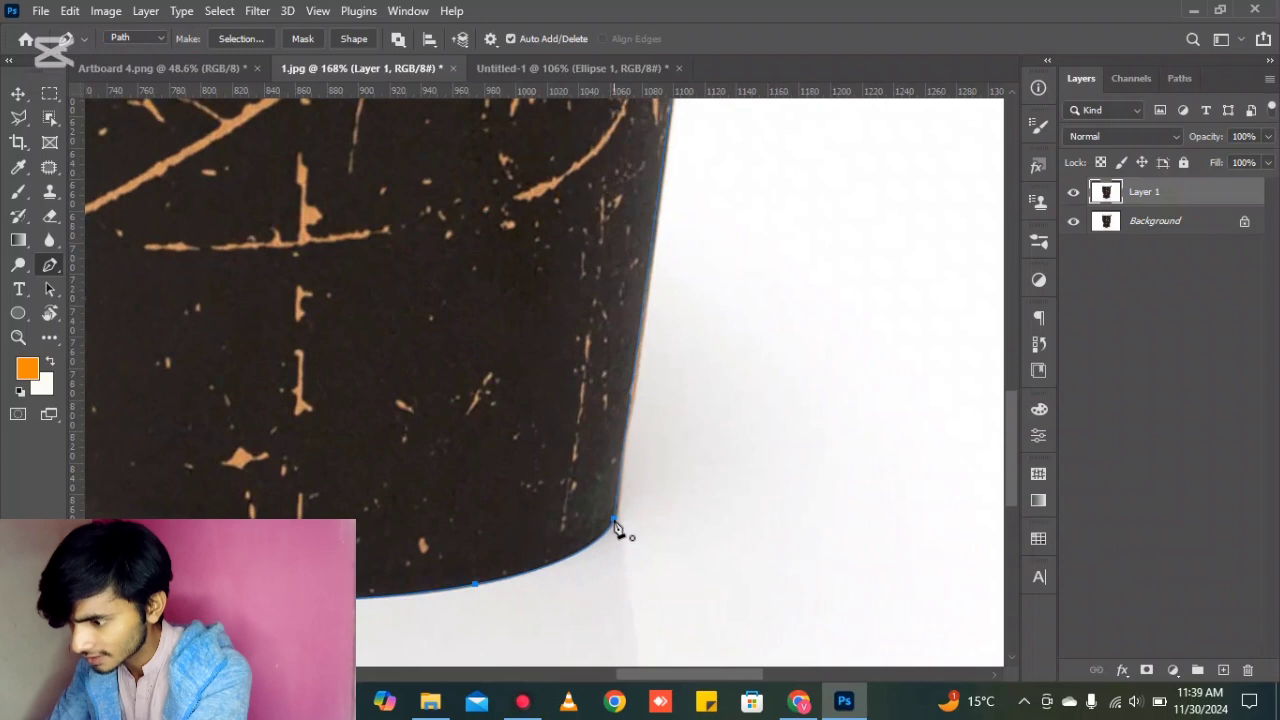
Convert the closed cup path into a new anti-aliased selection with a feather radius of 0 pixels.
scroll(686, 486, "down", 5)
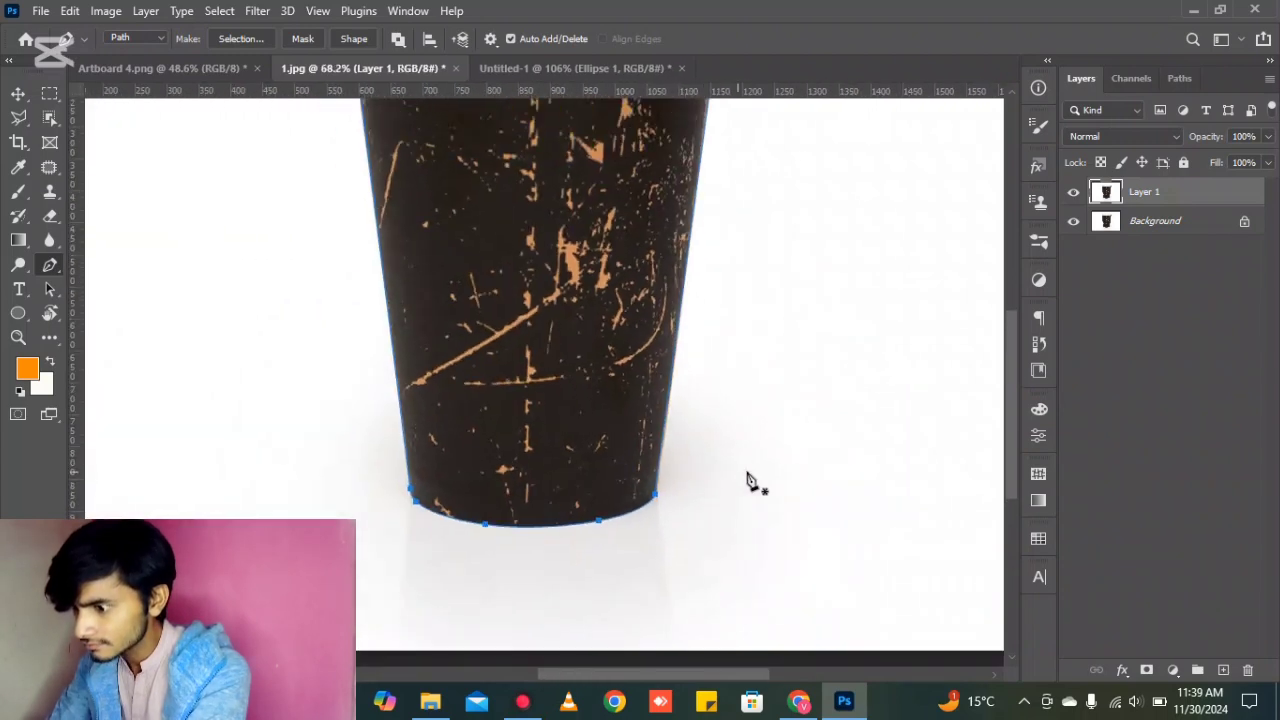
scroll(764, 480, "up", 3)
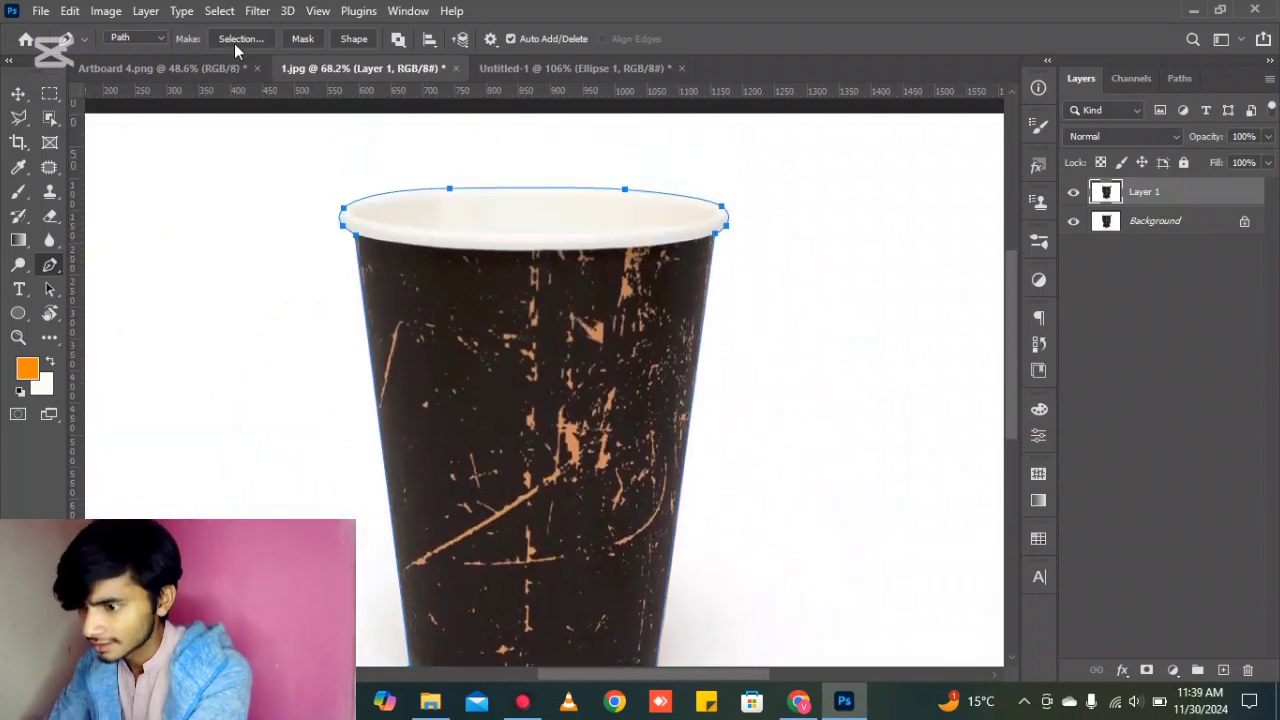
left_click(245, 40)
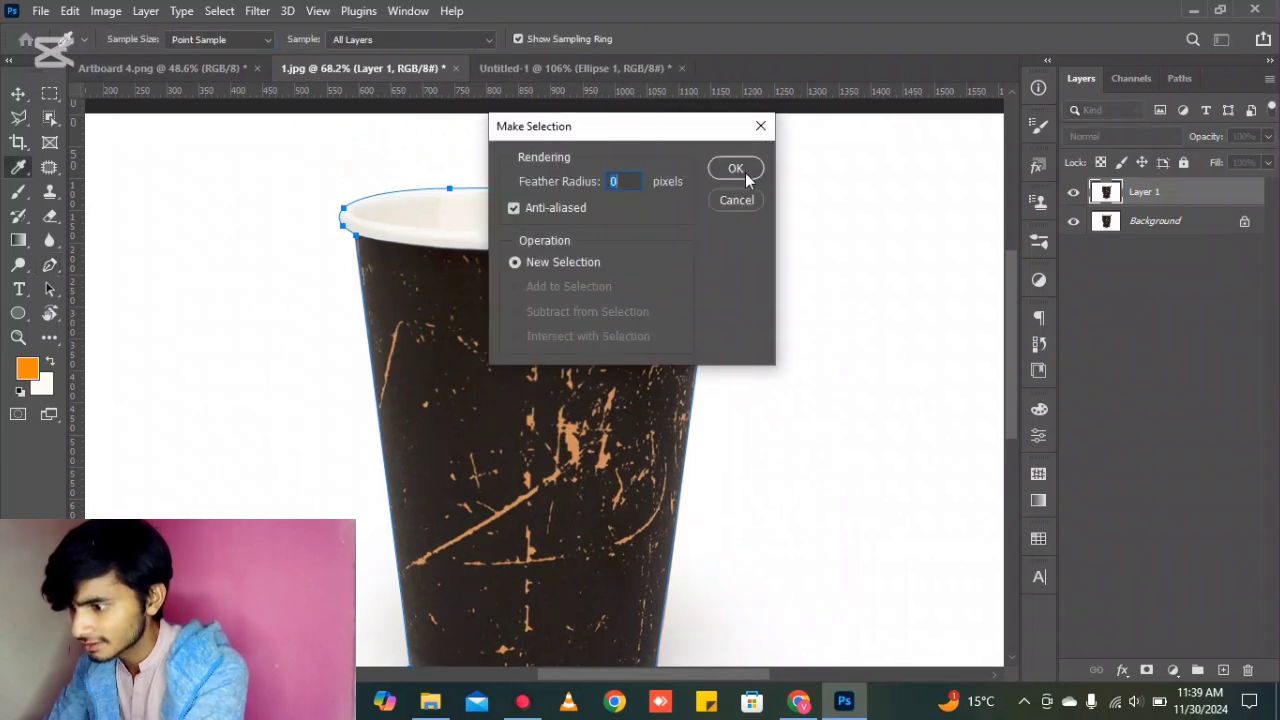
left_click(740, 170)
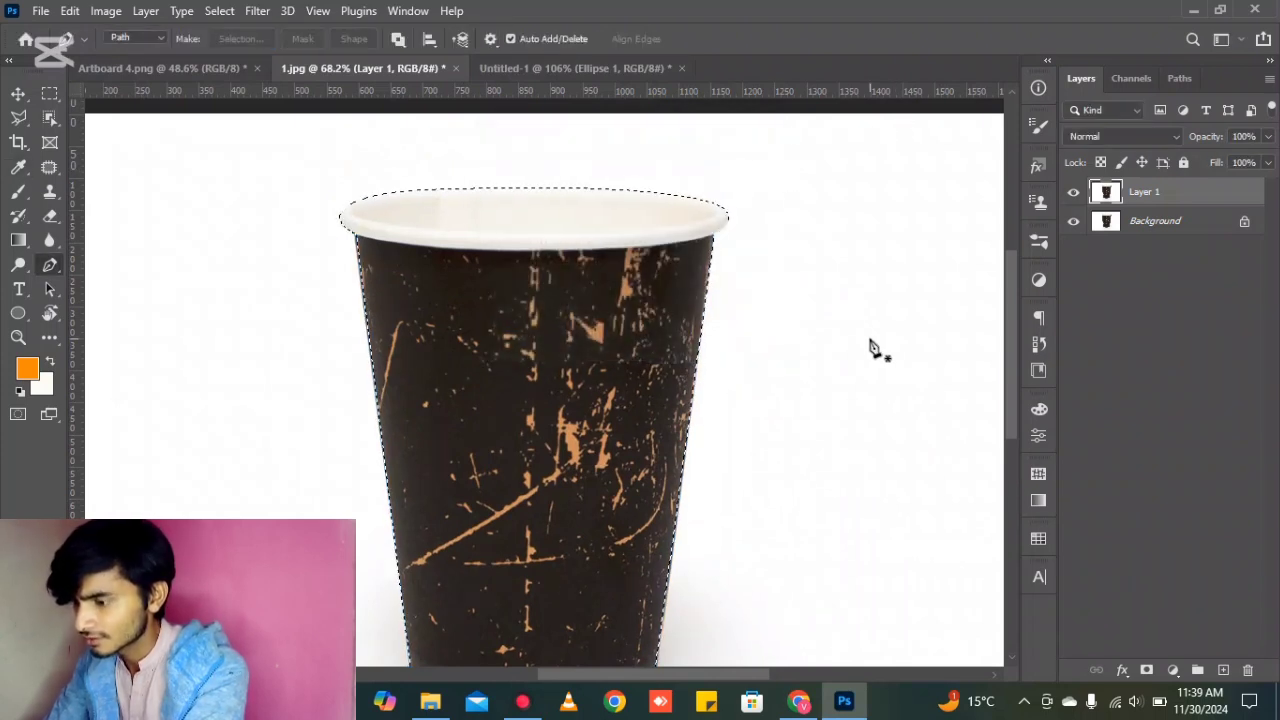
Copy the selected cup to a new layer and hide Layer 1 and the Background.
scroll(870, 347, "down", 3)
scroll(830, 366, "up", 2)
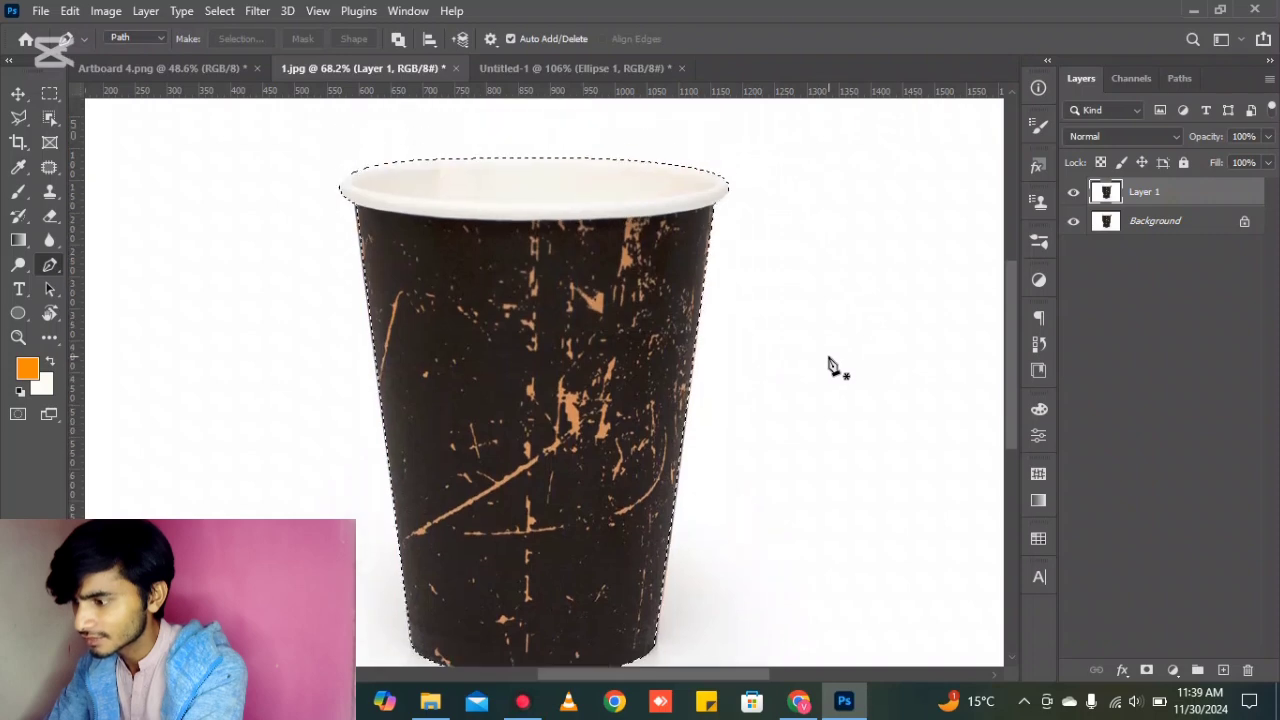
scroll(830, 364, "down", 1)
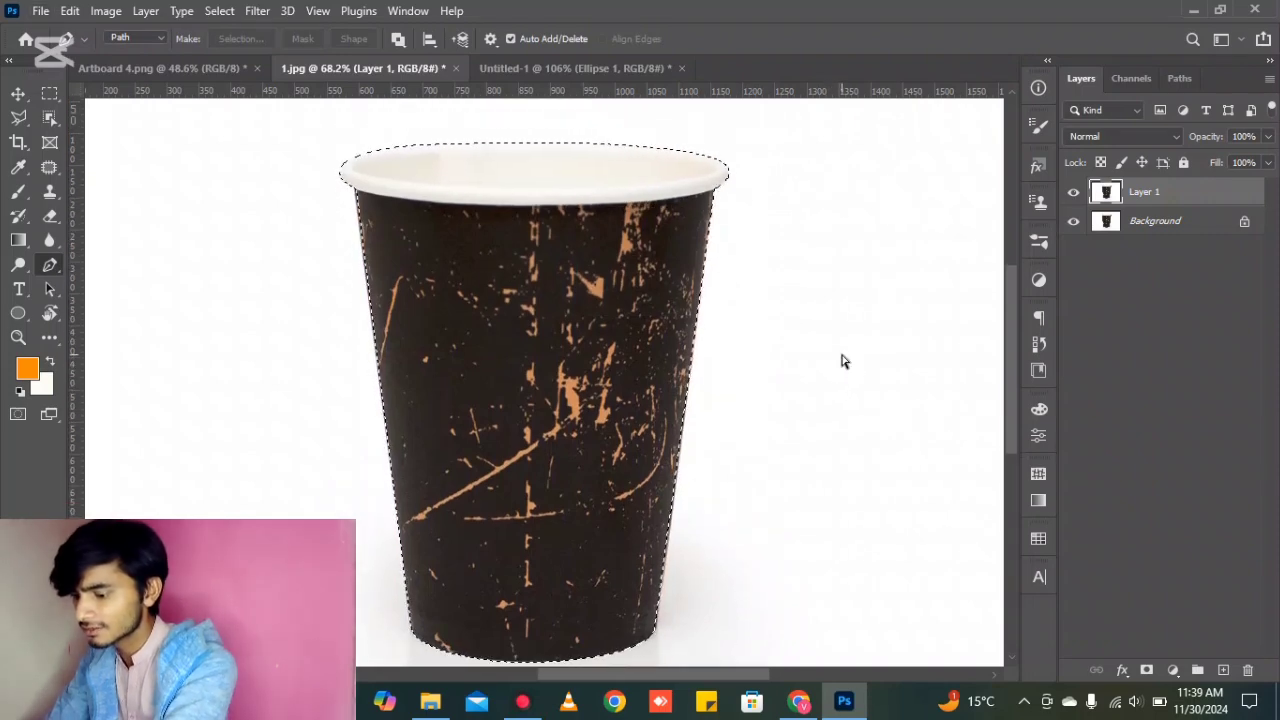
key("ctrl+j")
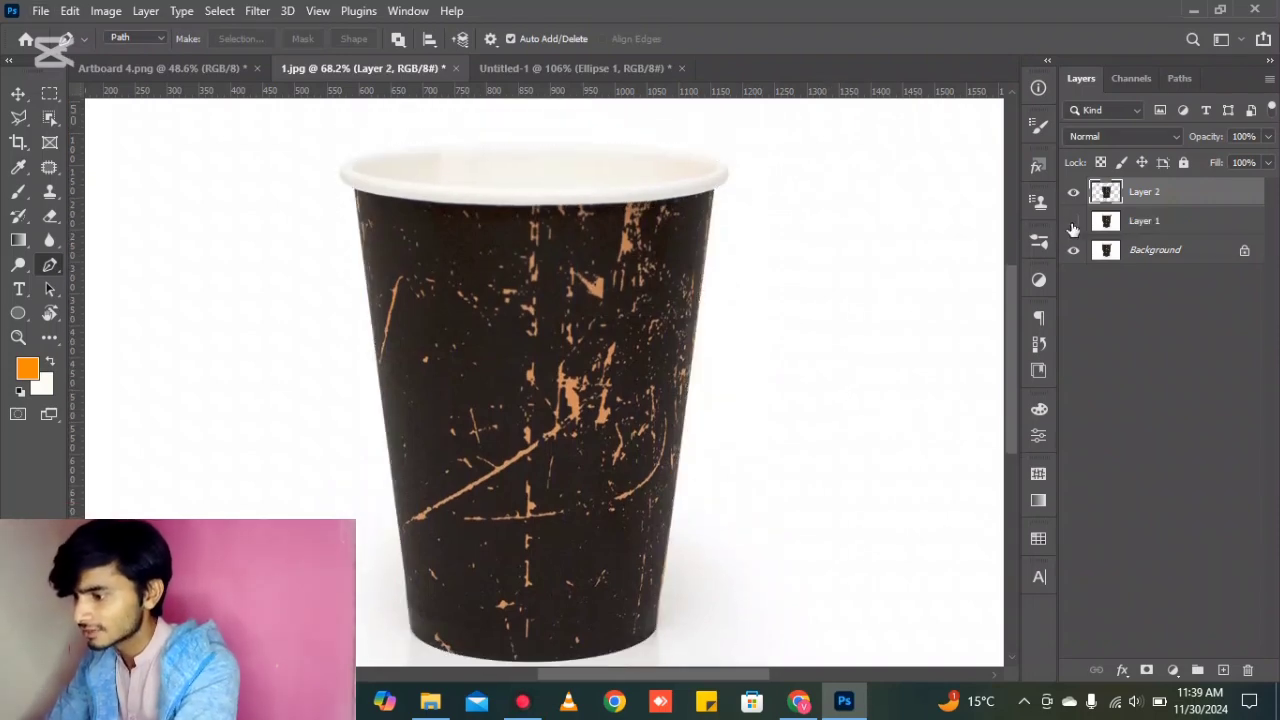
scroll(715, 320, "down", 2)
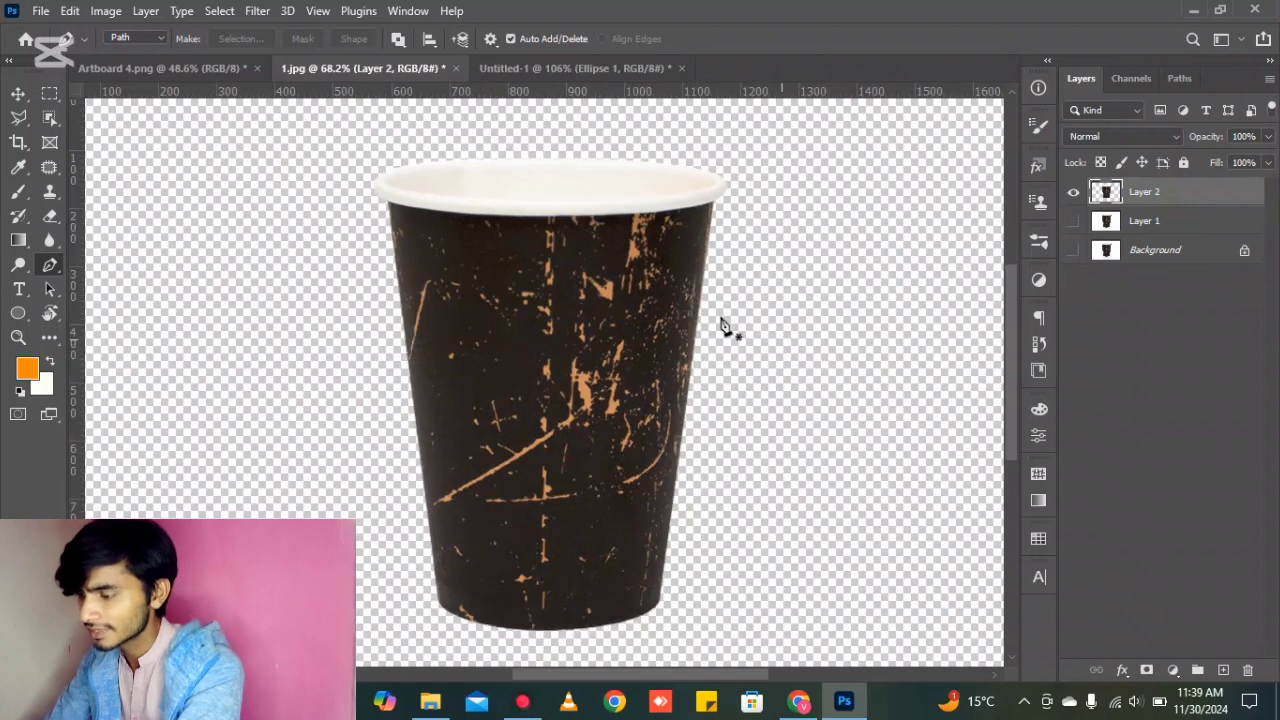
scroll(800, 330, "down", 1)
scroll(800, 330, "up", 1)
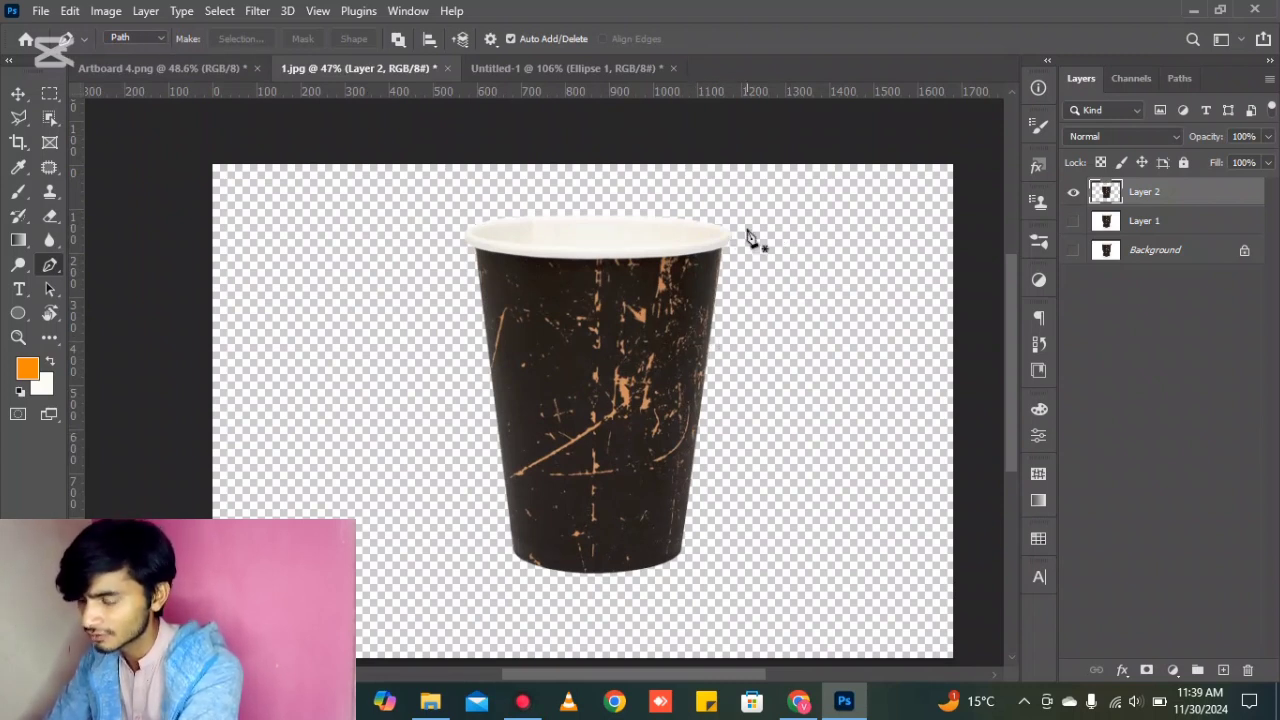
right_click(42, 266)
left_click(110, 262)
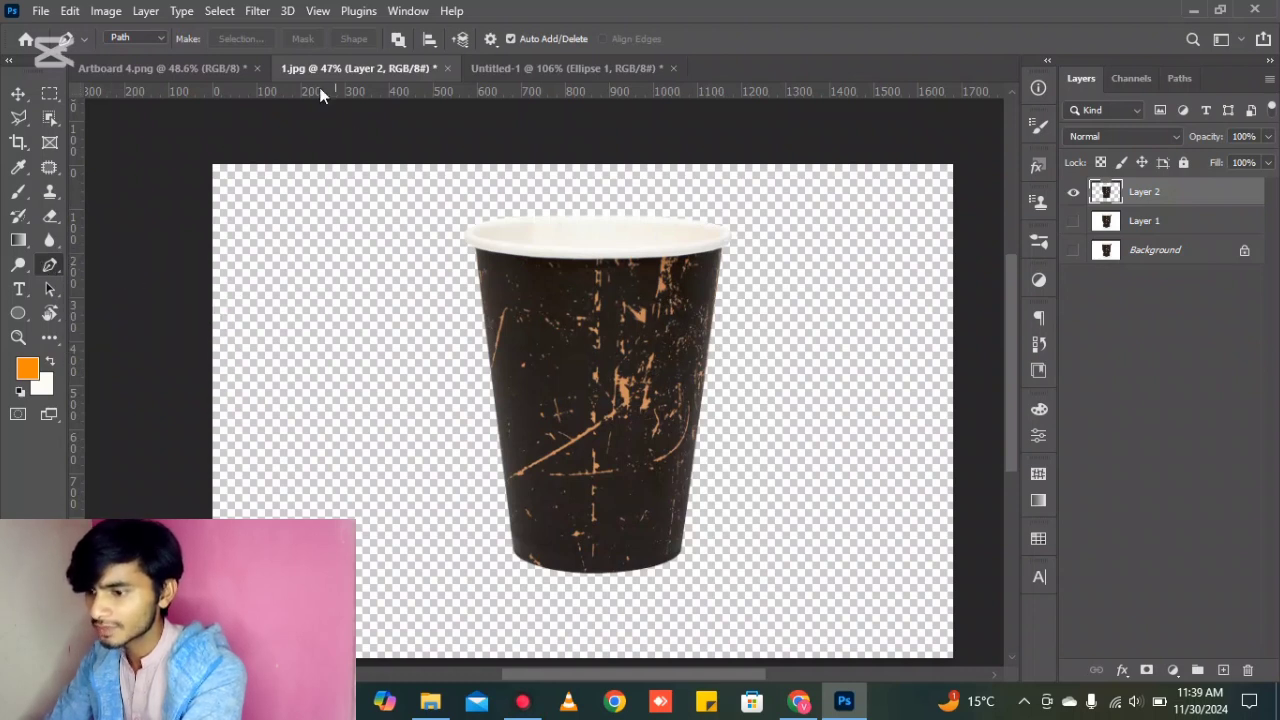
left_click(195, 73)
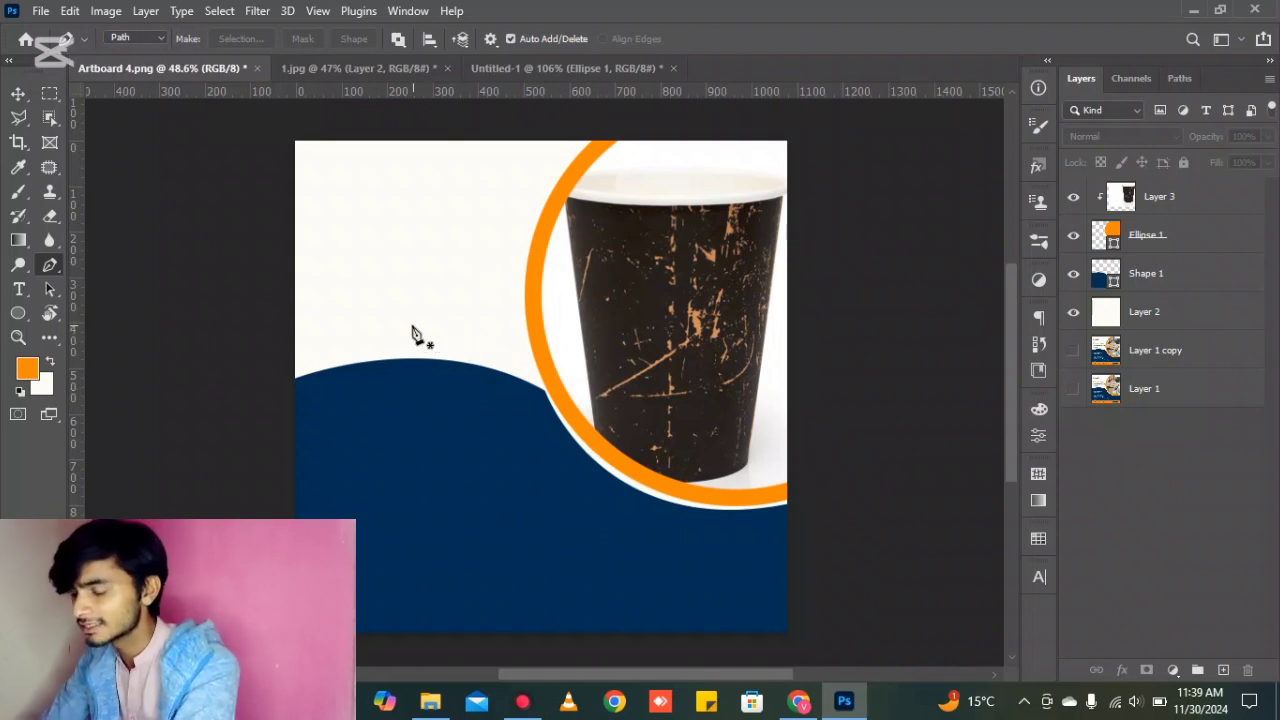
right_click(51, 264)
left_click(112, 265)
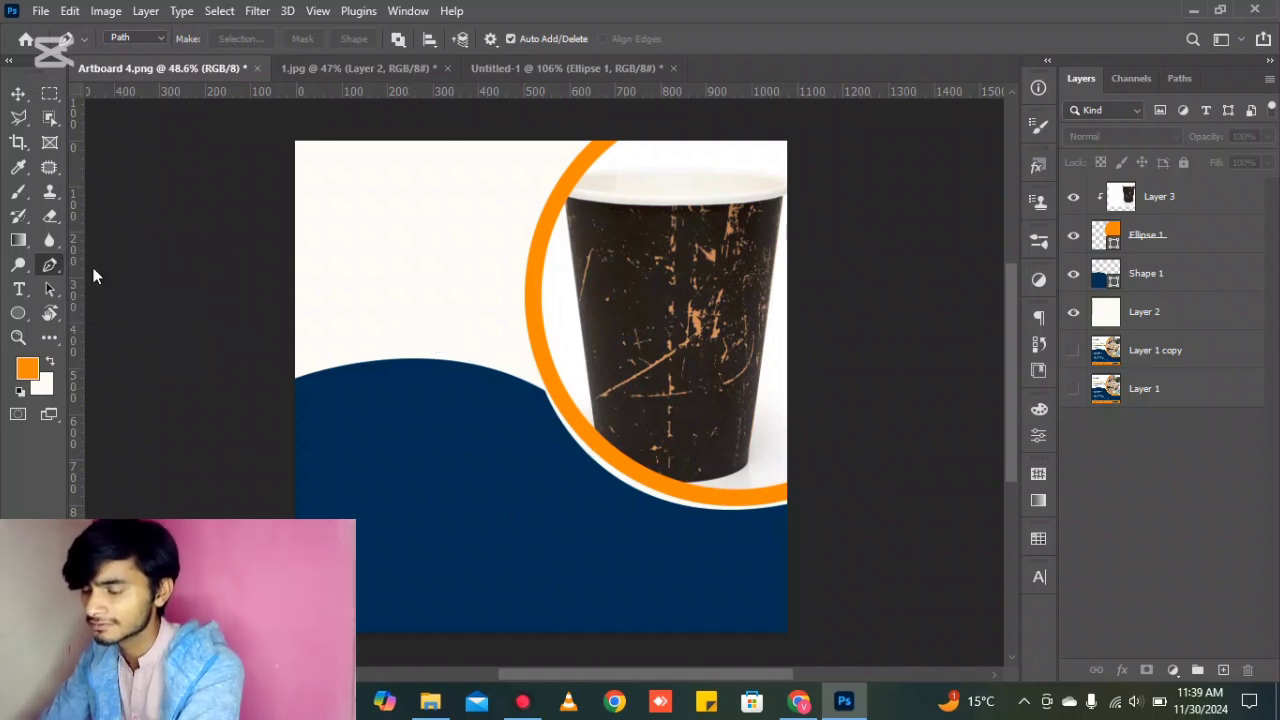
Delete the Ellipse 1 and Shape 1 layers from the Untitled-1 document, keeping only the Background.
left_click(527, 69)
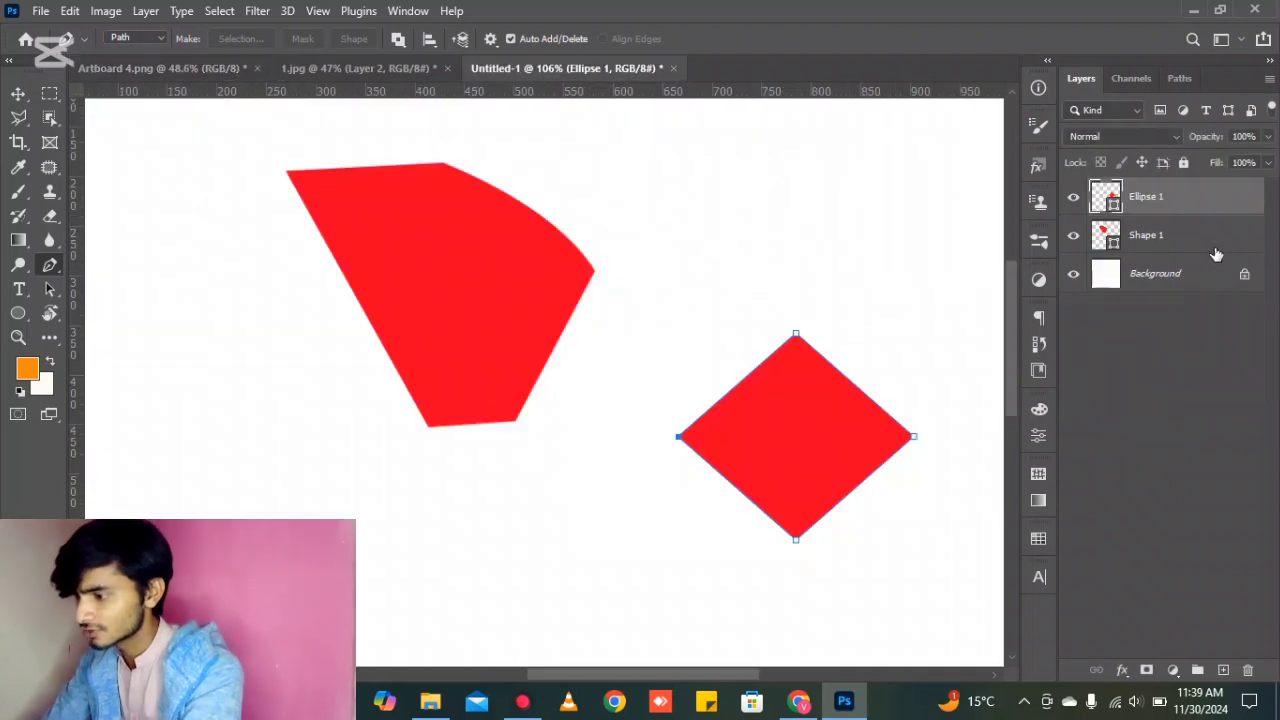
key("Delete")
key("Delete")
key("Delete")
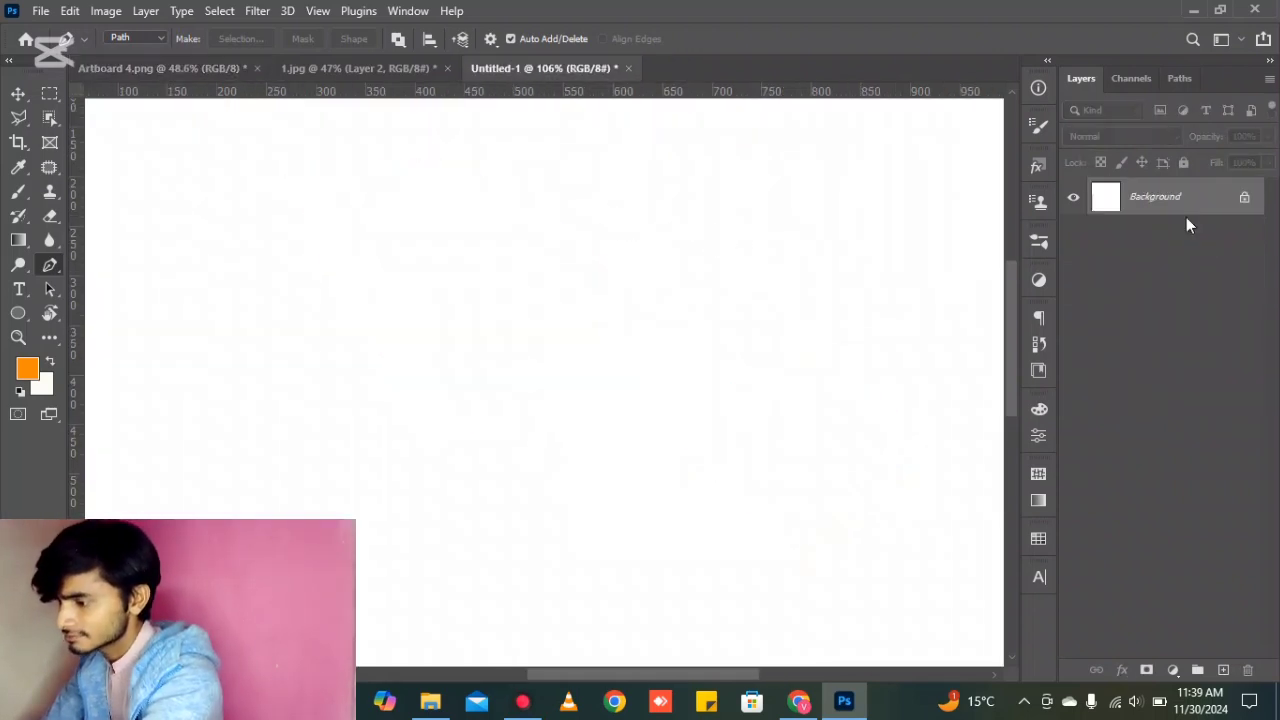
scroll(846, 336, "down", 2)
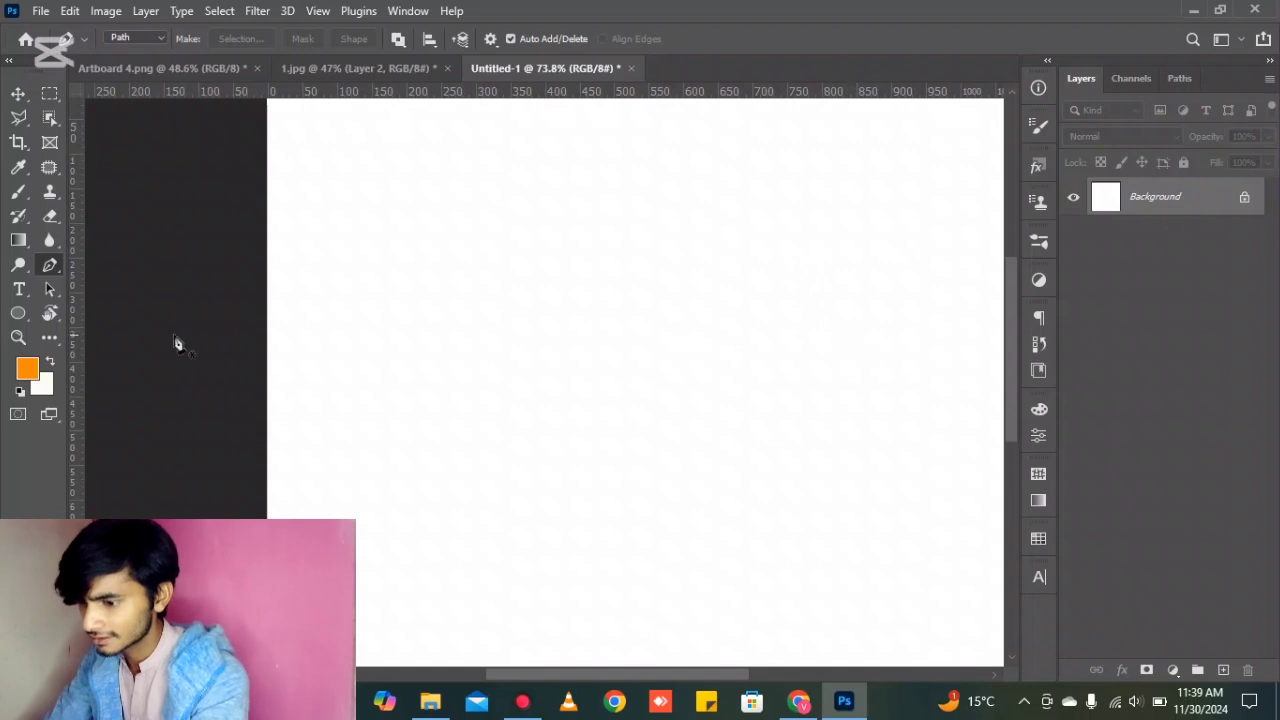
scroll(195, 350, "down", 1)
scroll(410, 364, "down", 1)
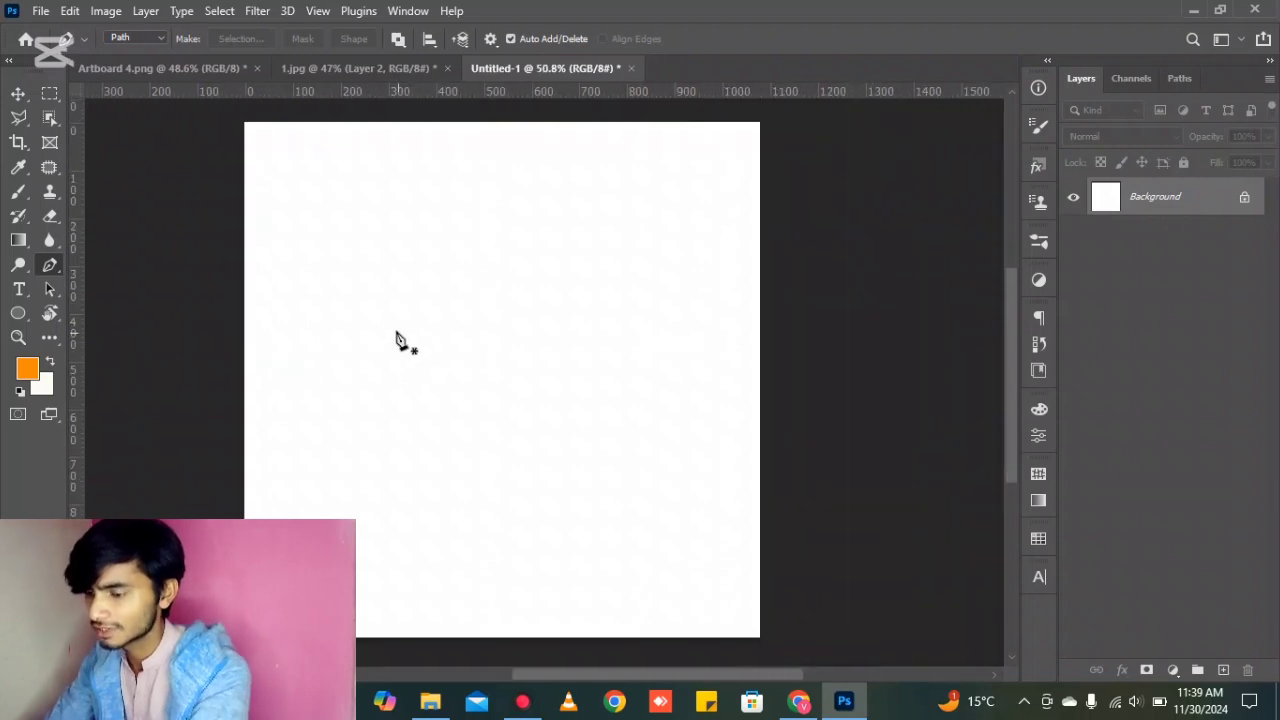
scroll(364, 309, "up", 1)
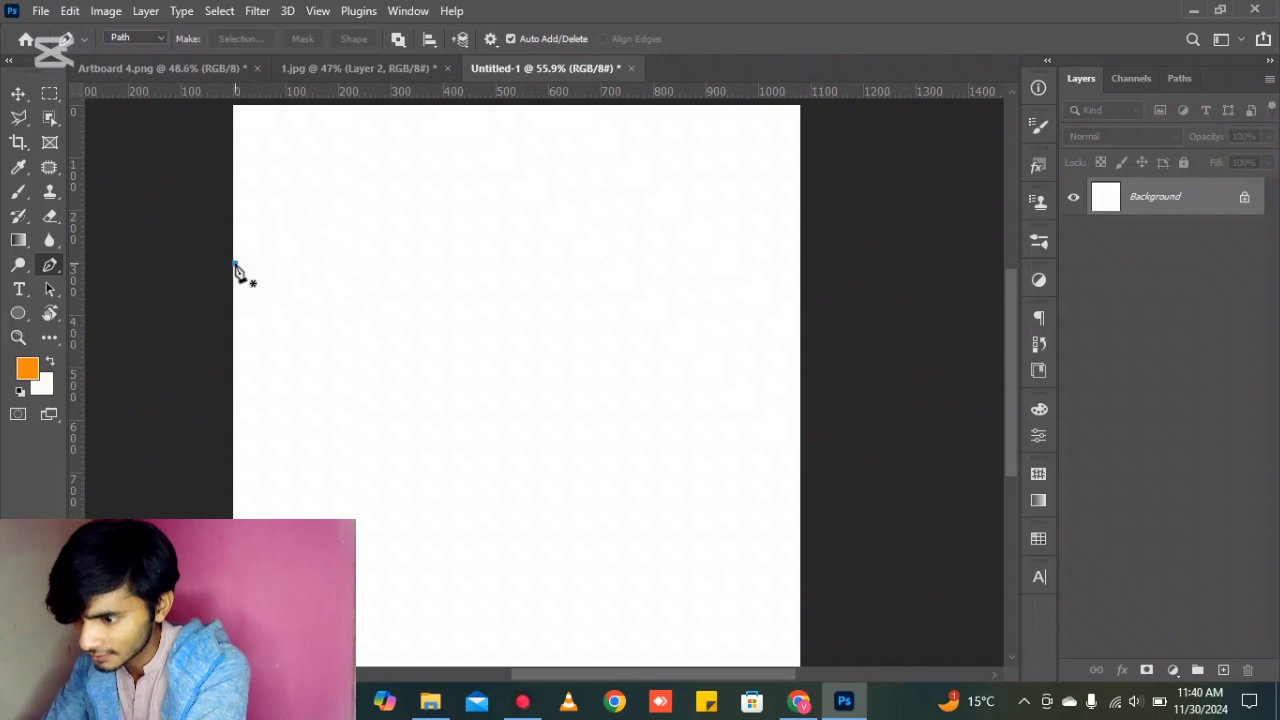
left_click(560, 356)
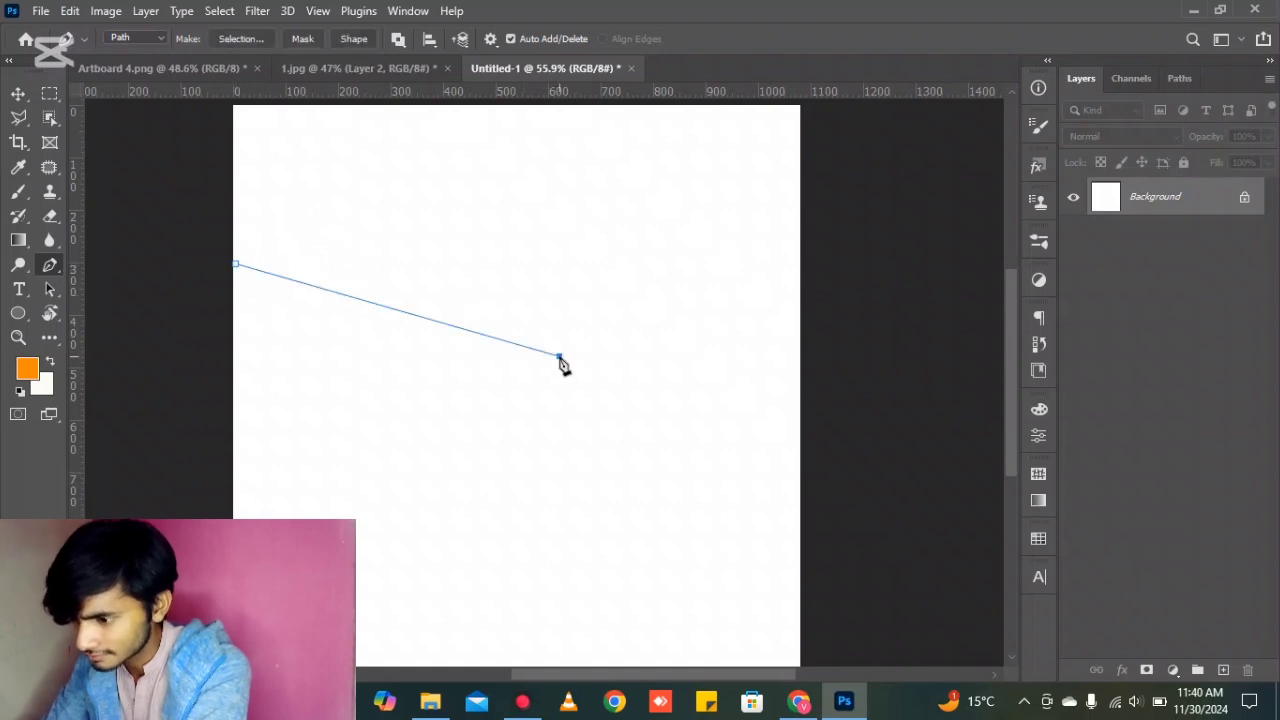
left_click_drag(560, 358, 590, 486)
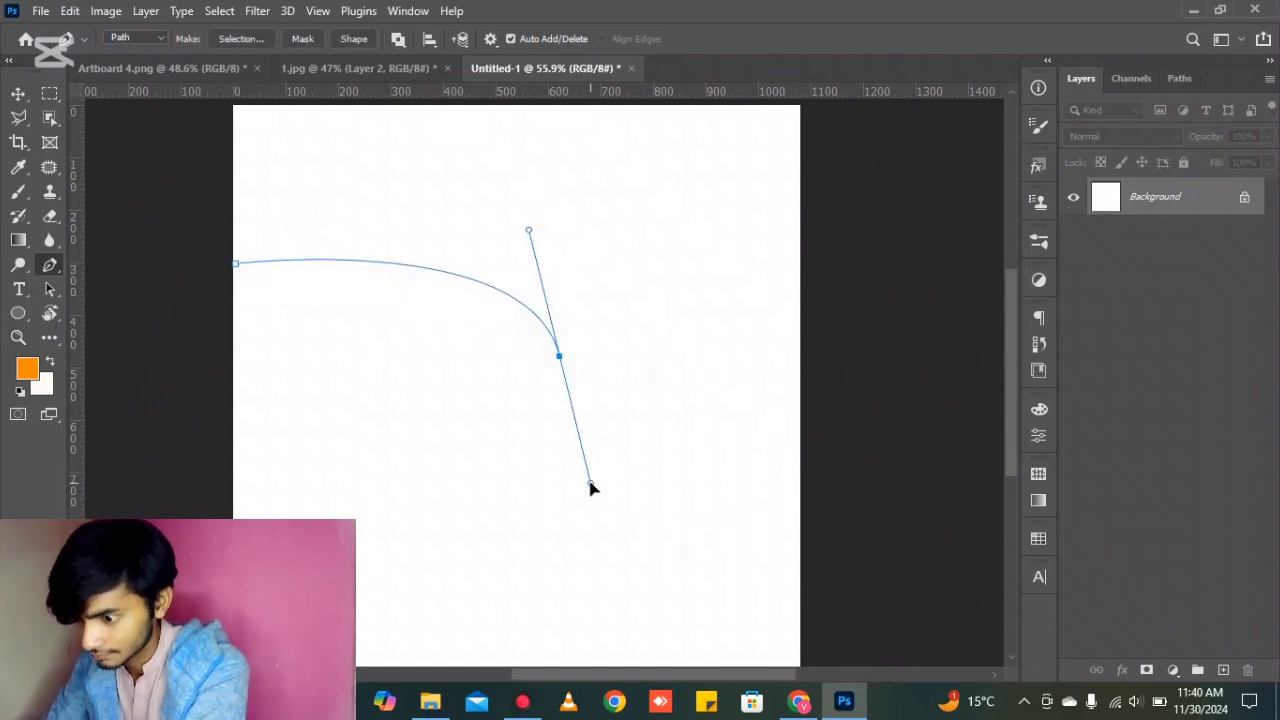
key("Delete")
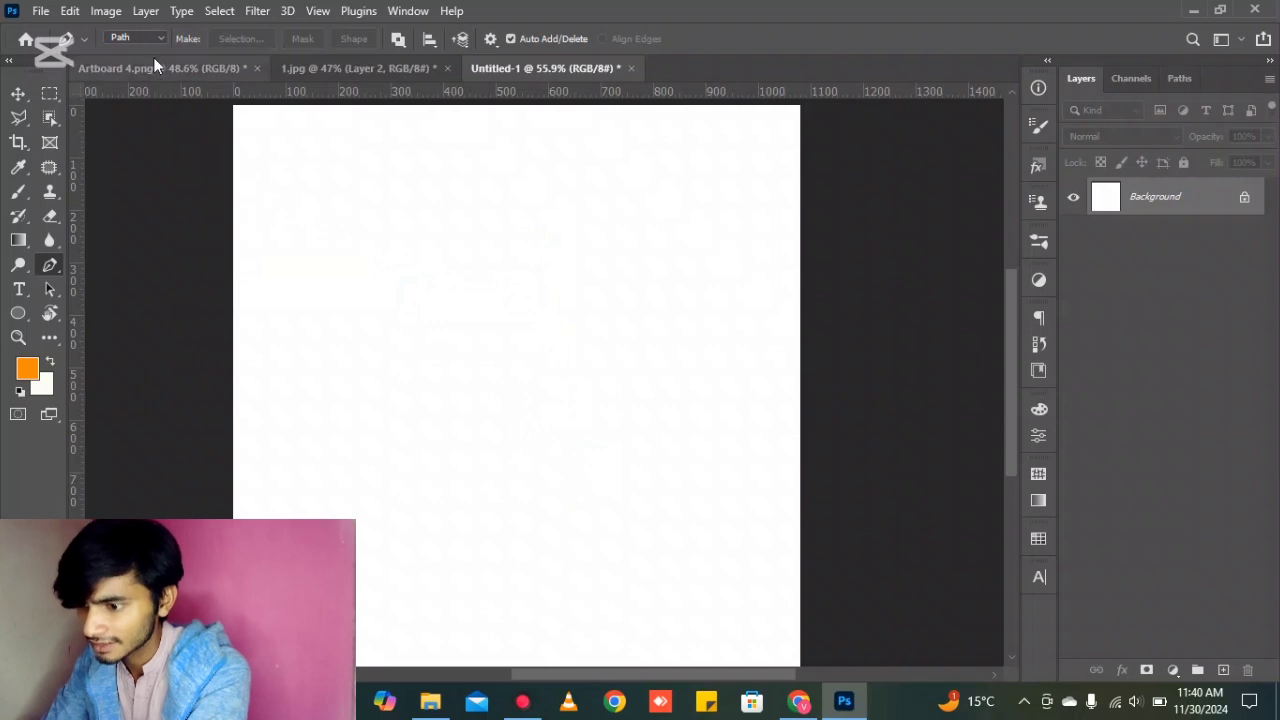
Set the Pen tool to Shape mode and draw a large arc from the canvas's left edge, ending in a corner point.
left_click(159, 37)
left_click(152, 50)
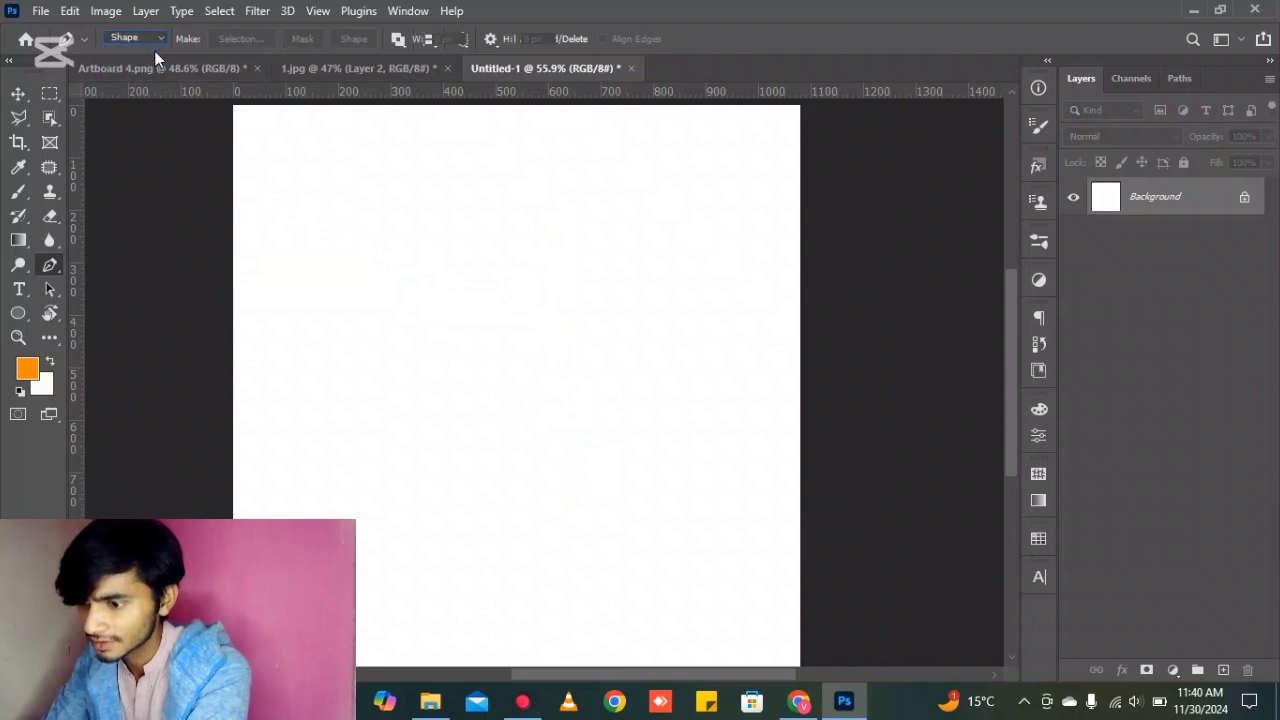
left_click(234, 268)
left_click_drag(498, 382, 589, 547)
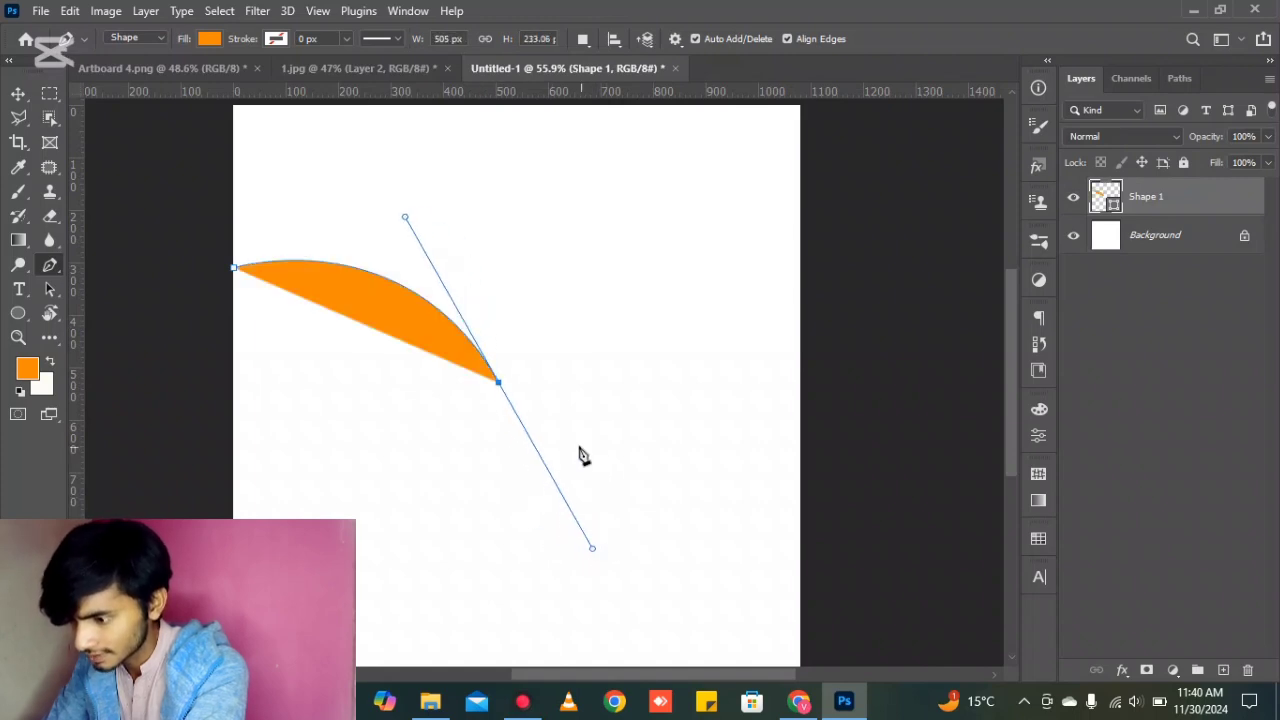
left_click(499, 384)
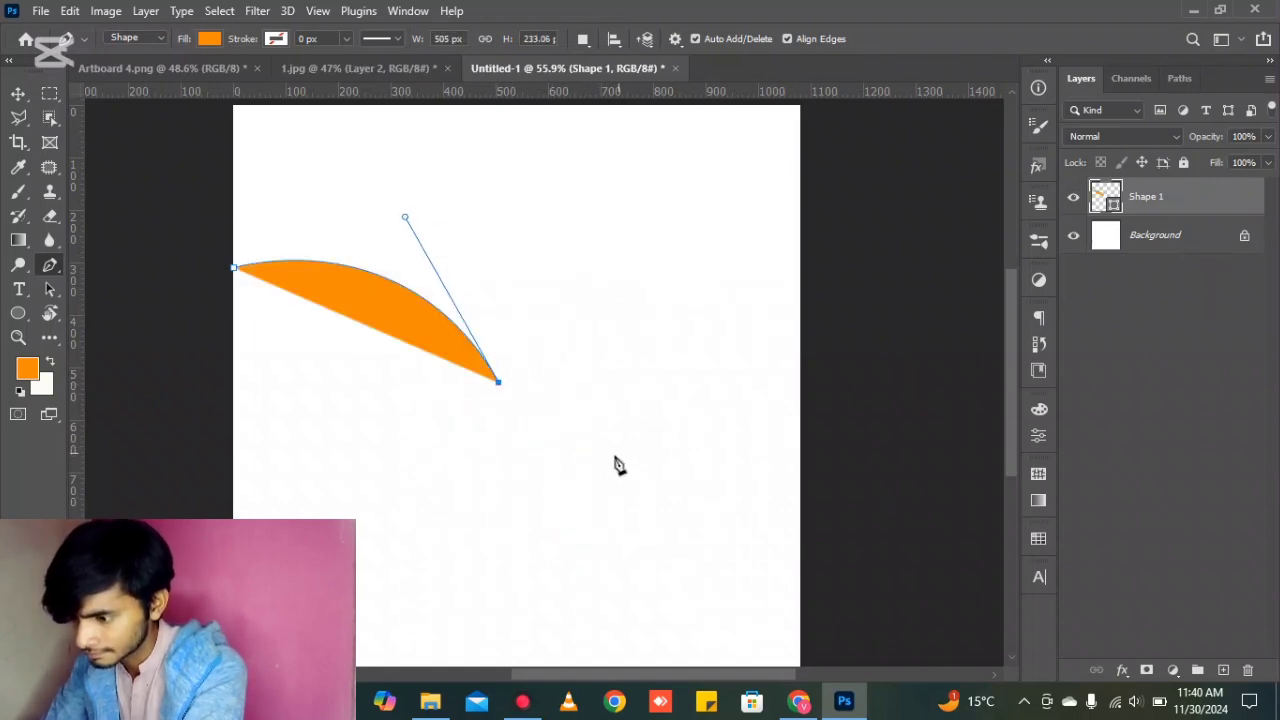
Add three smaller outward-bulging arcs descending towards the canvas's bottom edge, removing the outgoing handle at each anchor.
left_click_drag(596, 477, 605, 578)
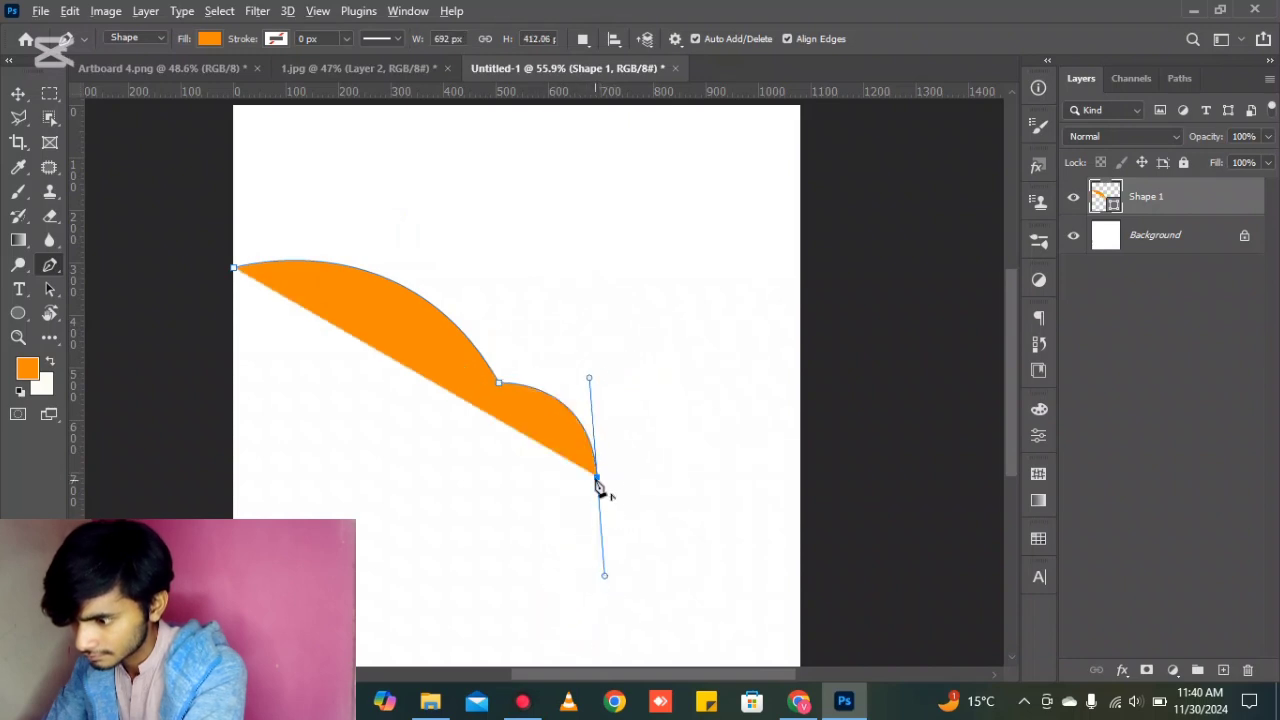
scroll(605, 510, "down", 1)
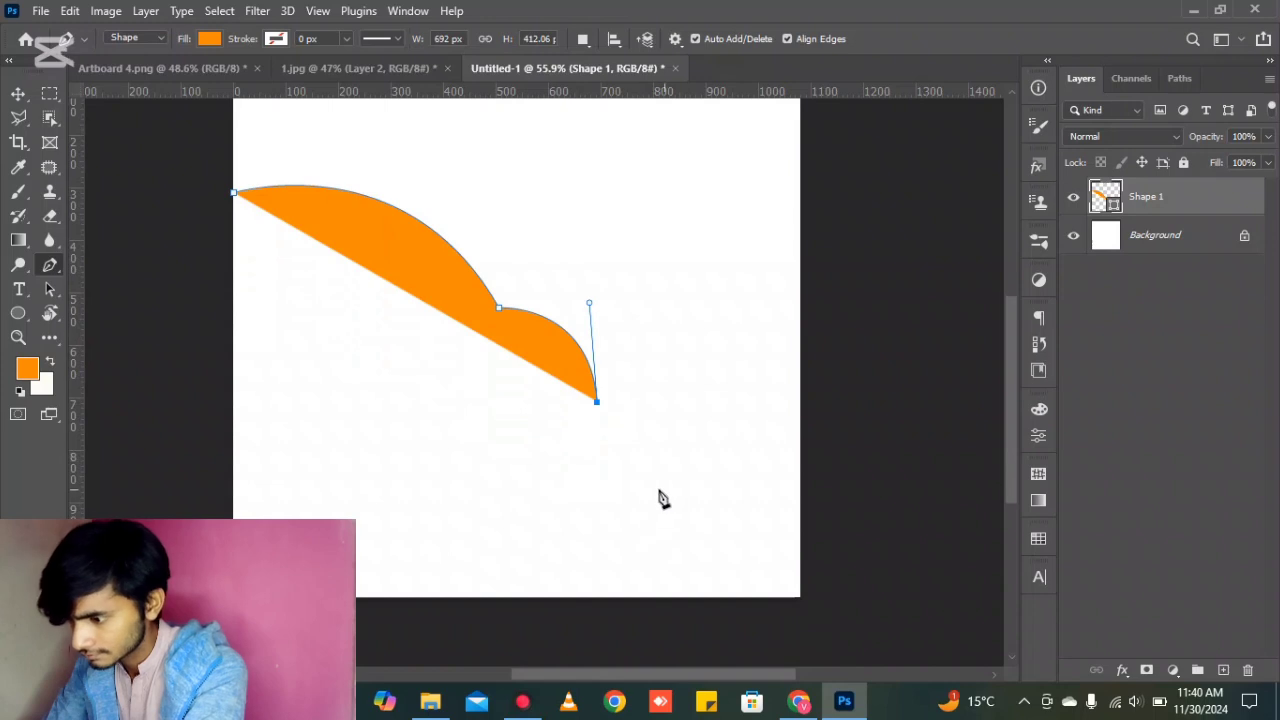
left_click_drag(653, 498, 647, 641)
left_click(653, 498, "alt")
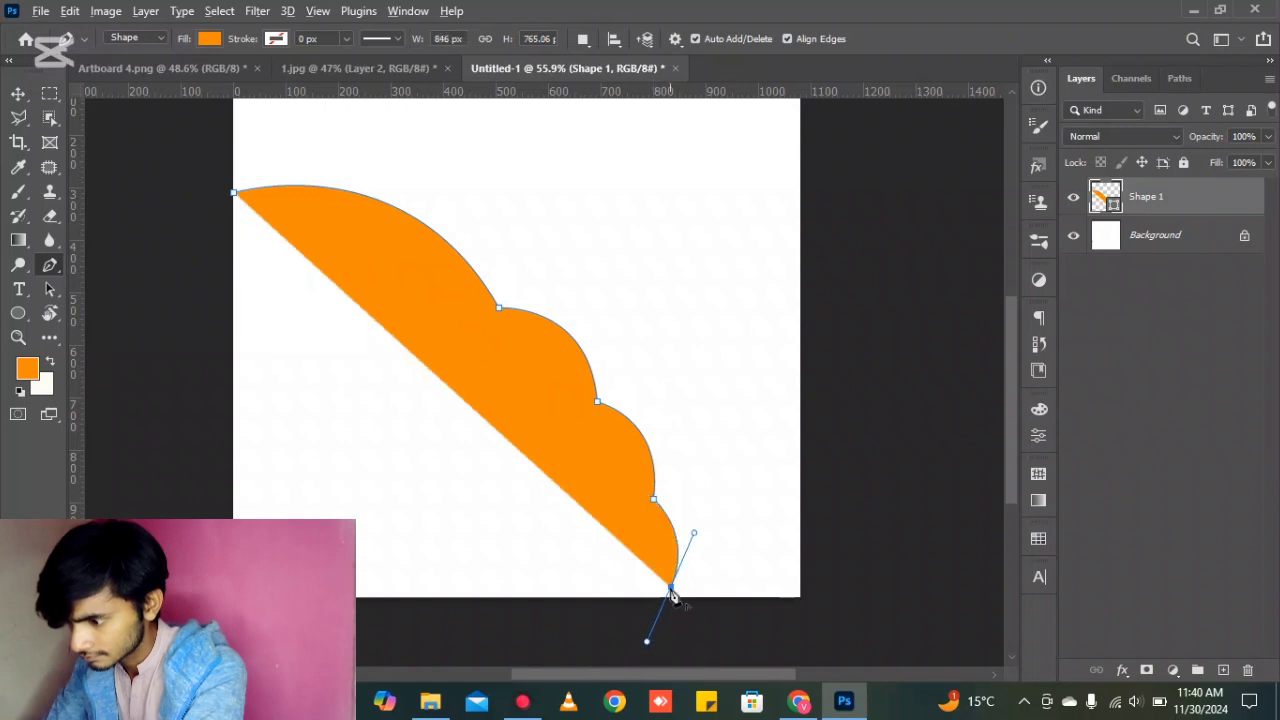
left_click(670, 588, "alt")
scroll(664, 612, "down", 1)
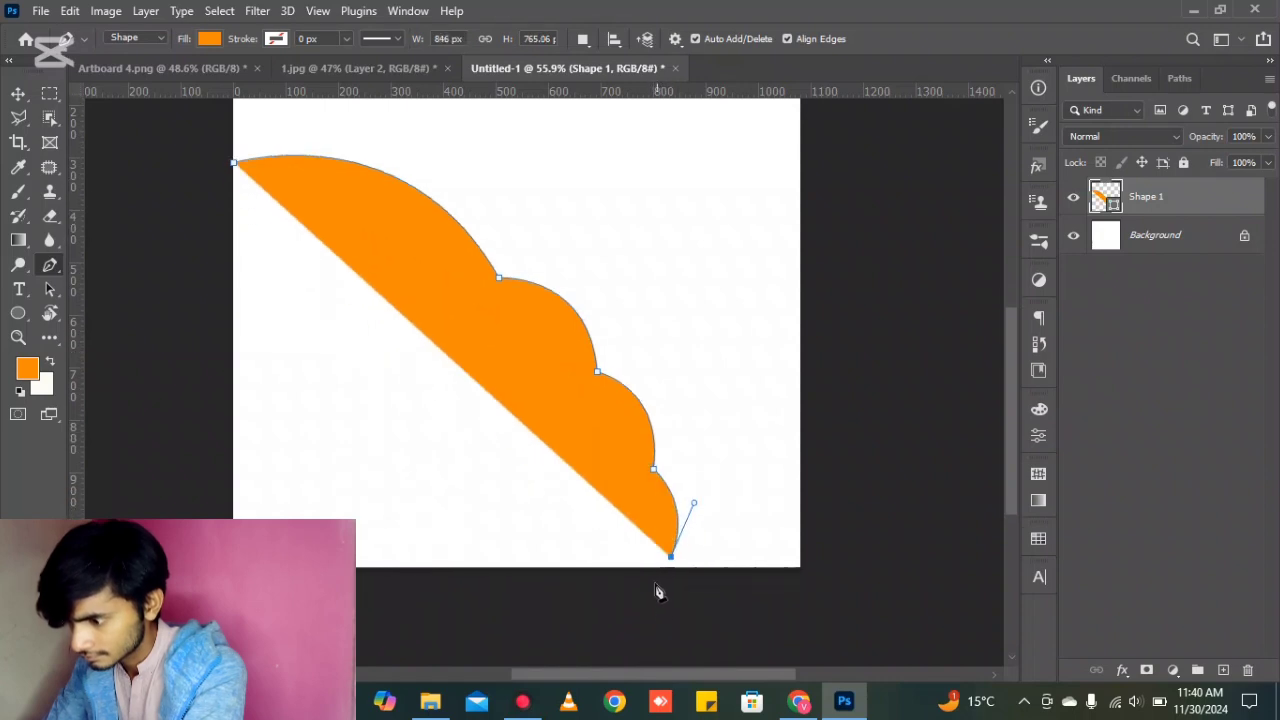
Run the path outside the canvas's bottom and left edges and close the scalloped shape at its starting anchor.
left_click(655, 583)
left_click(298, 612)
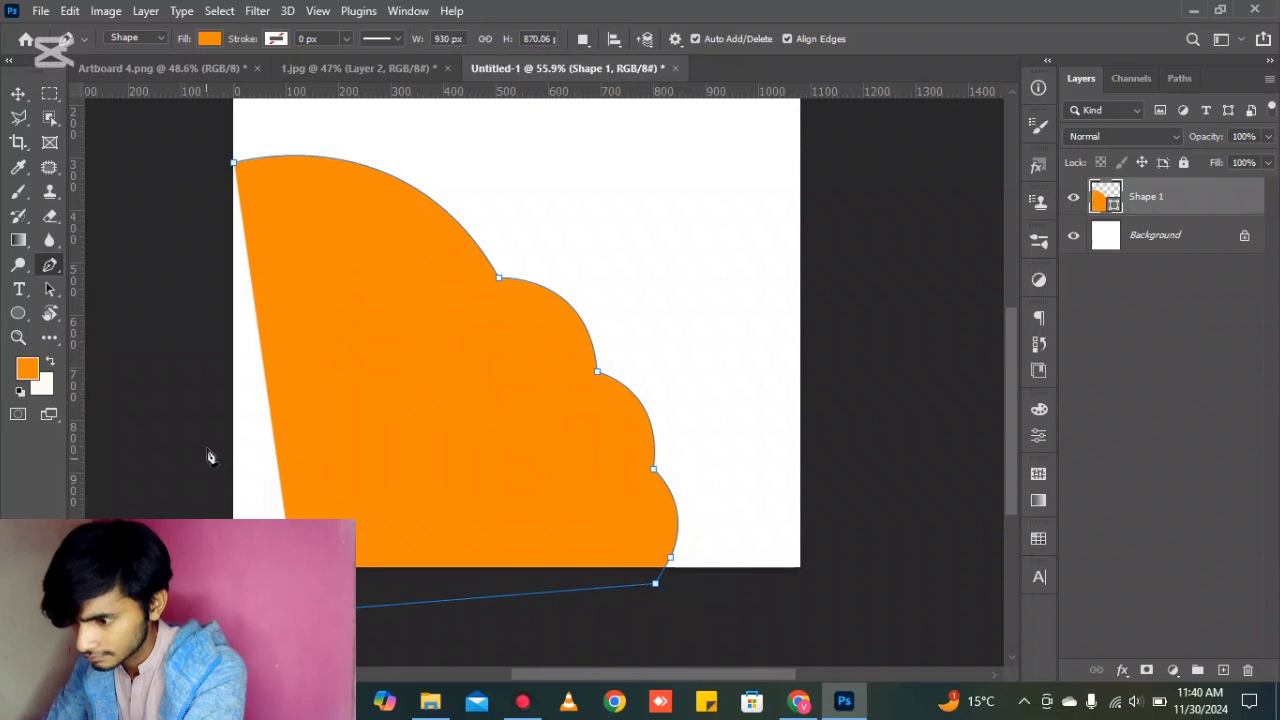
left_click(186, 259)
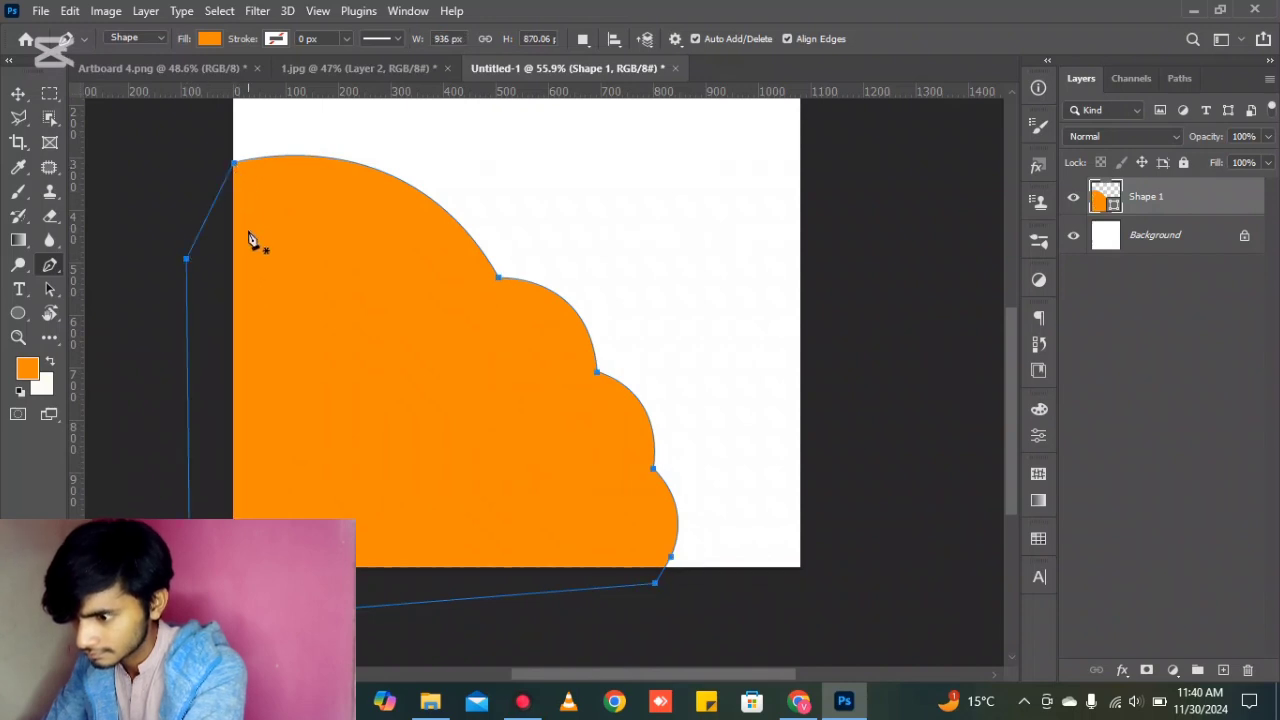
Rotate the scalloped orange shape by 0.05°, apply the transform and deselect the shape.
left_click(18, 94)
mouse_move(171, 135)
left_mouse_down()
mouse_move(286, 163)
mouse_move(194, 140)
mouse_move(186, 153)
left_mouse_up()
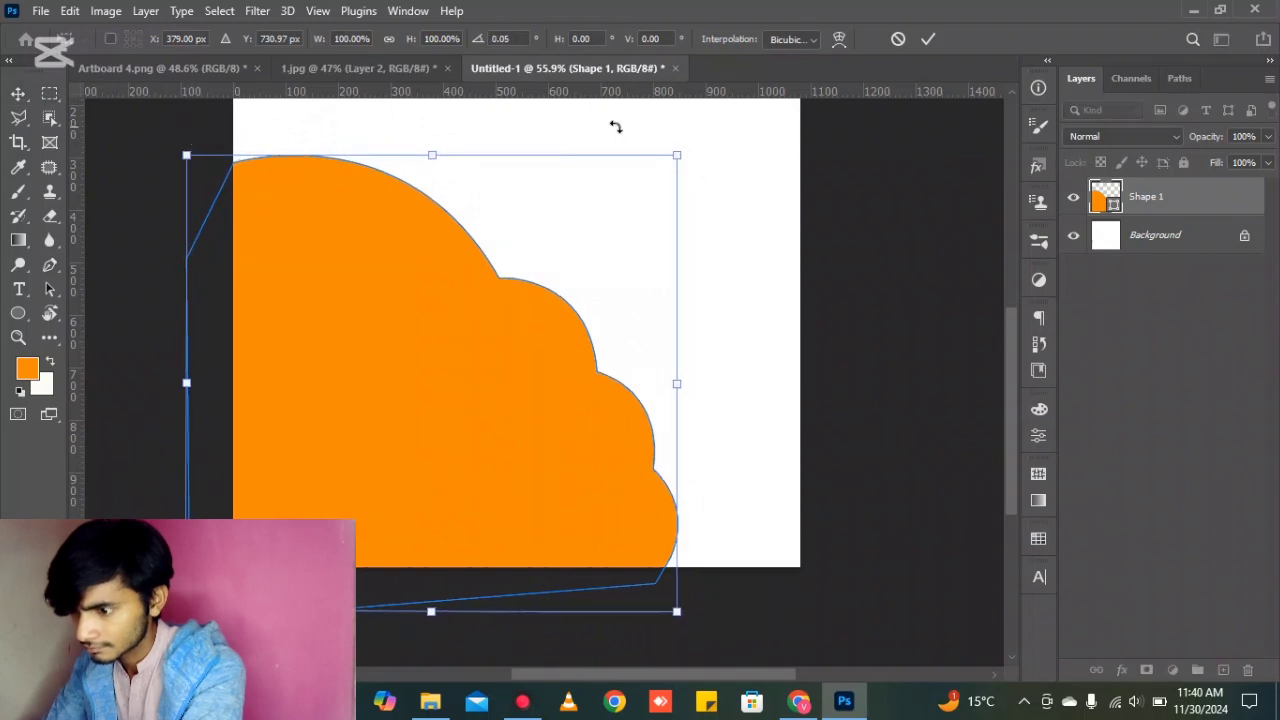
key("Return")
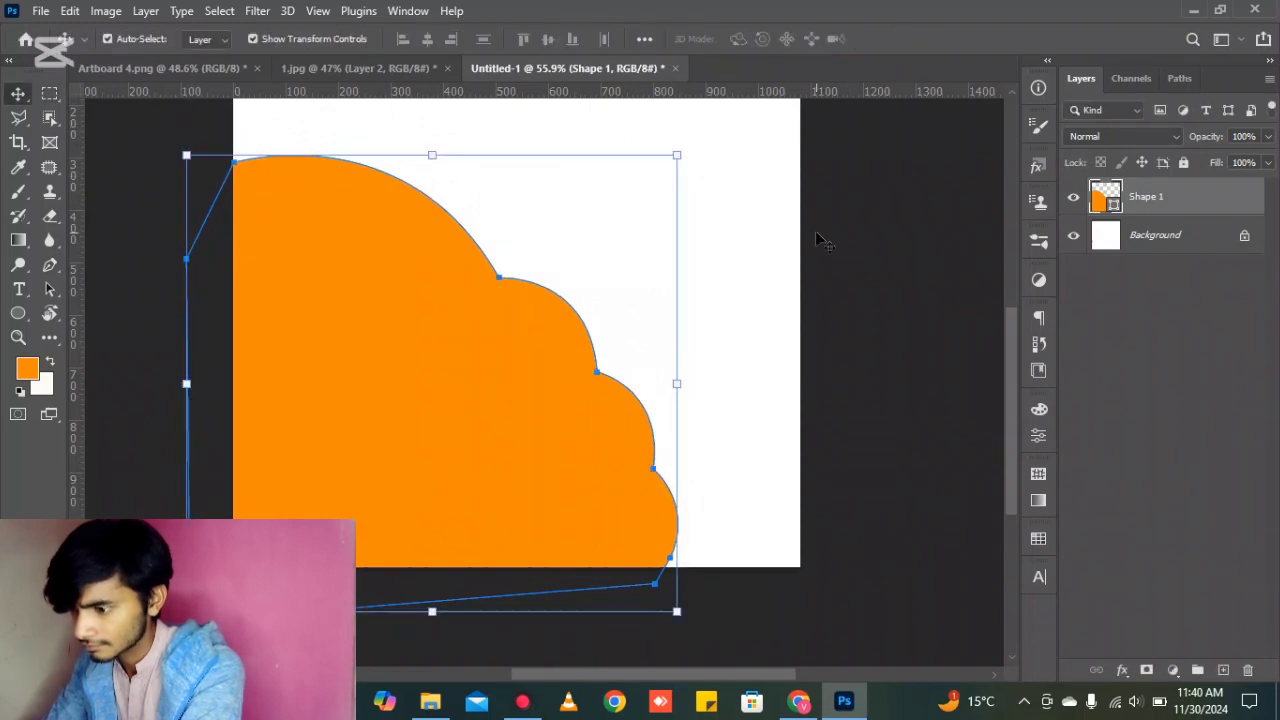
scroll(816, 240, "down", 2, "alt")
left_click(848, 229)
scroll(734, 323, "up", 1)
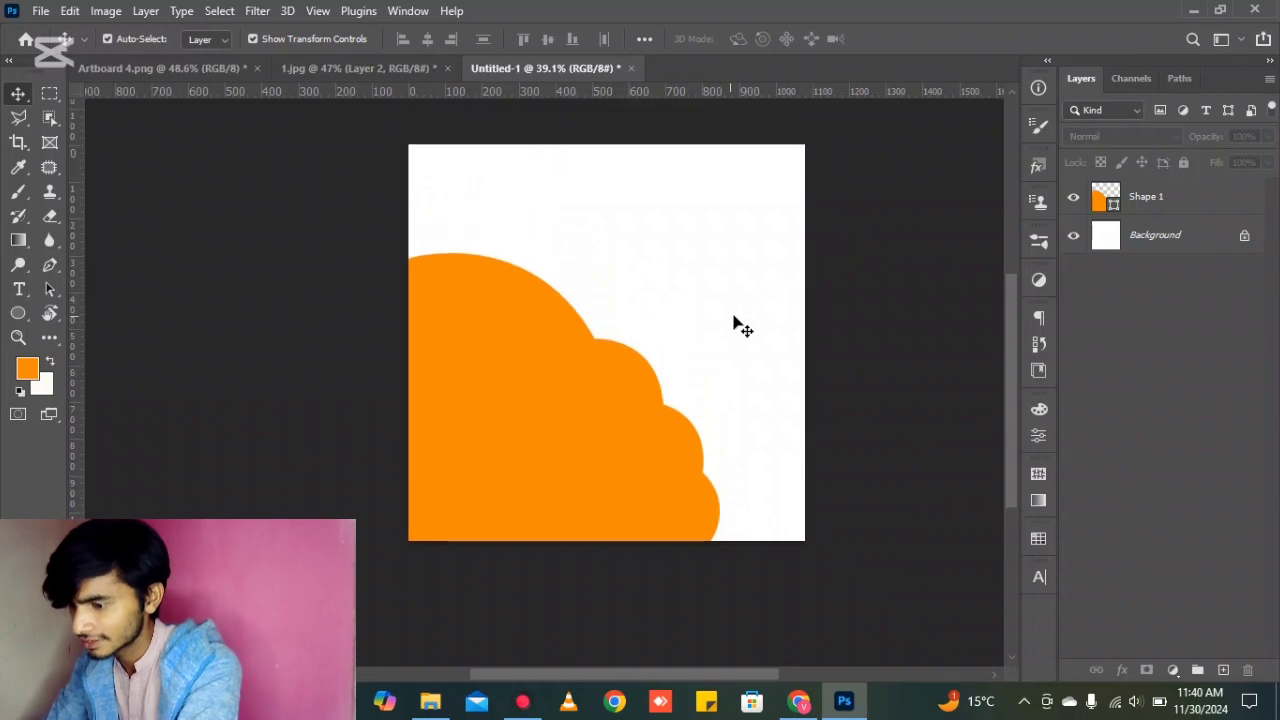
left_click(56, 263)
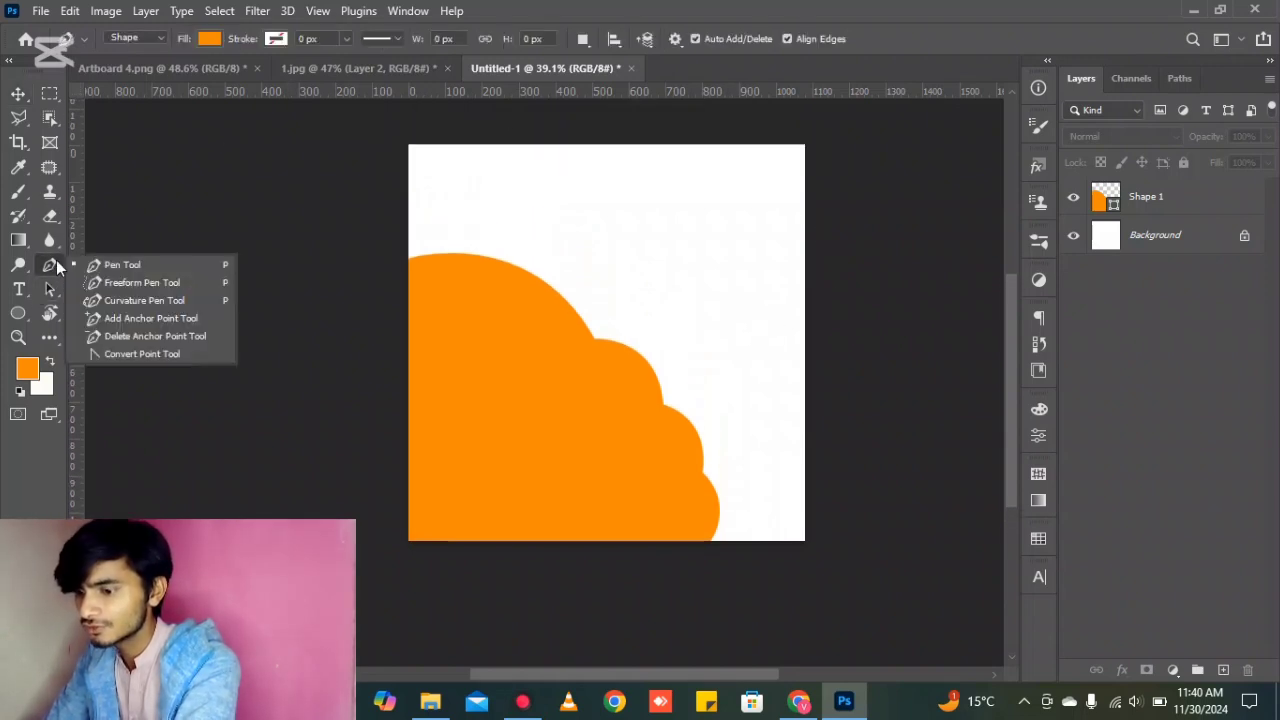
left_click(112, 262)
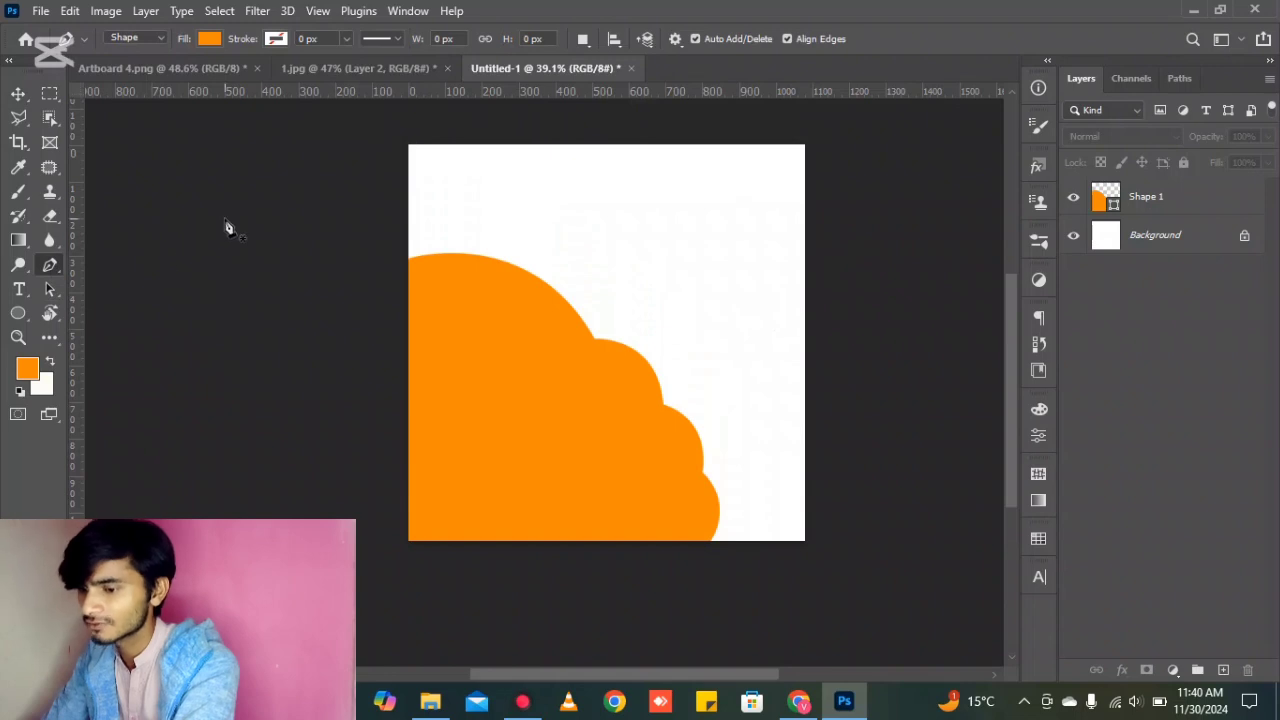
left_click(50, 266)
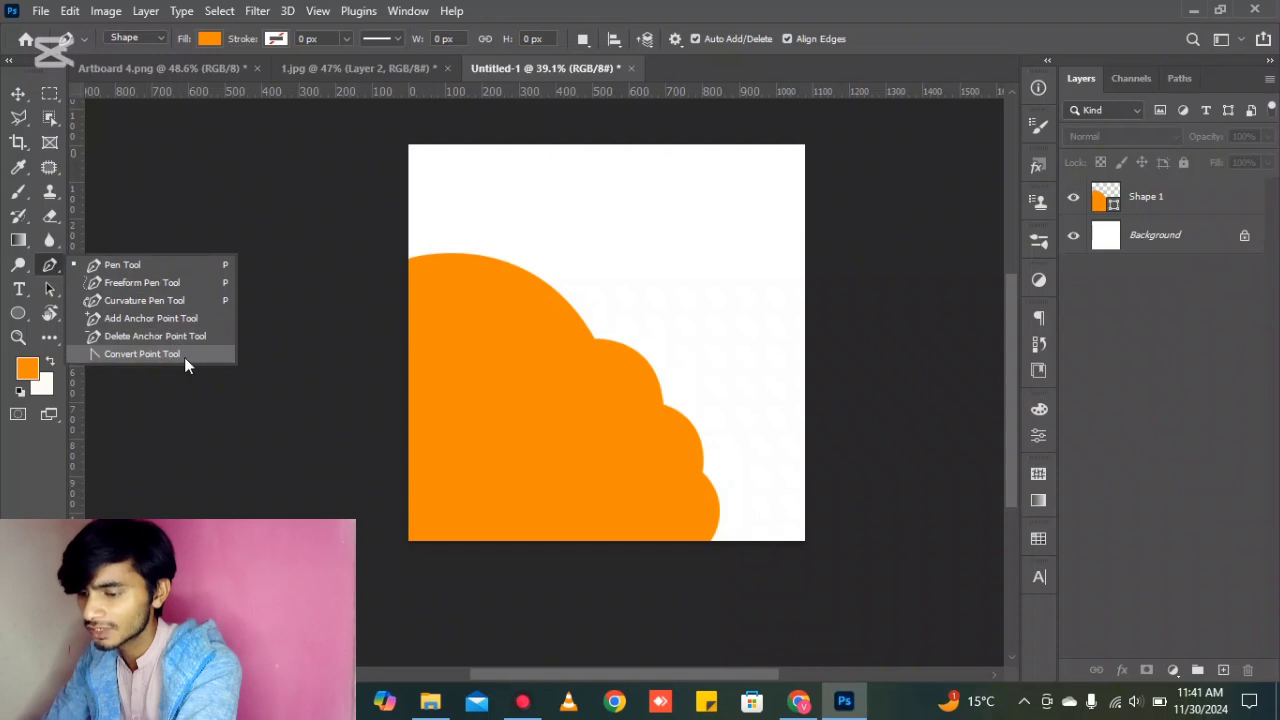
left_click(19, 94)
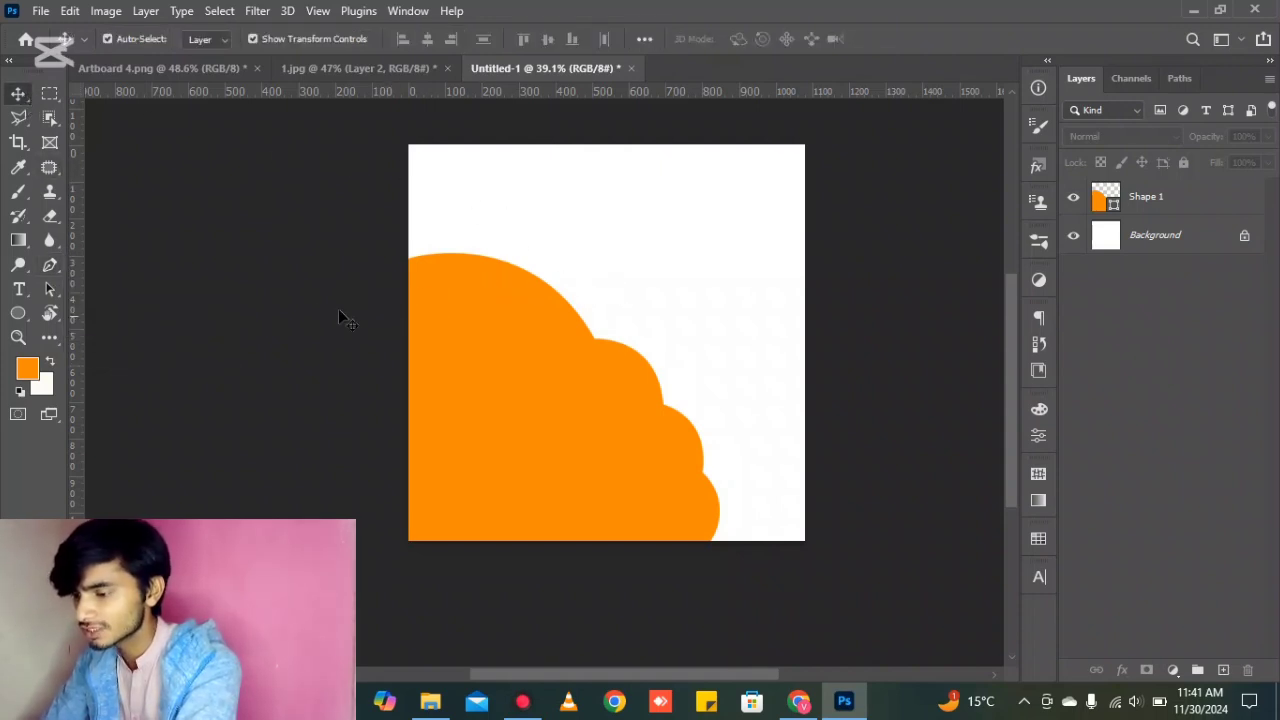
scroll(288, 306, "down", 2)
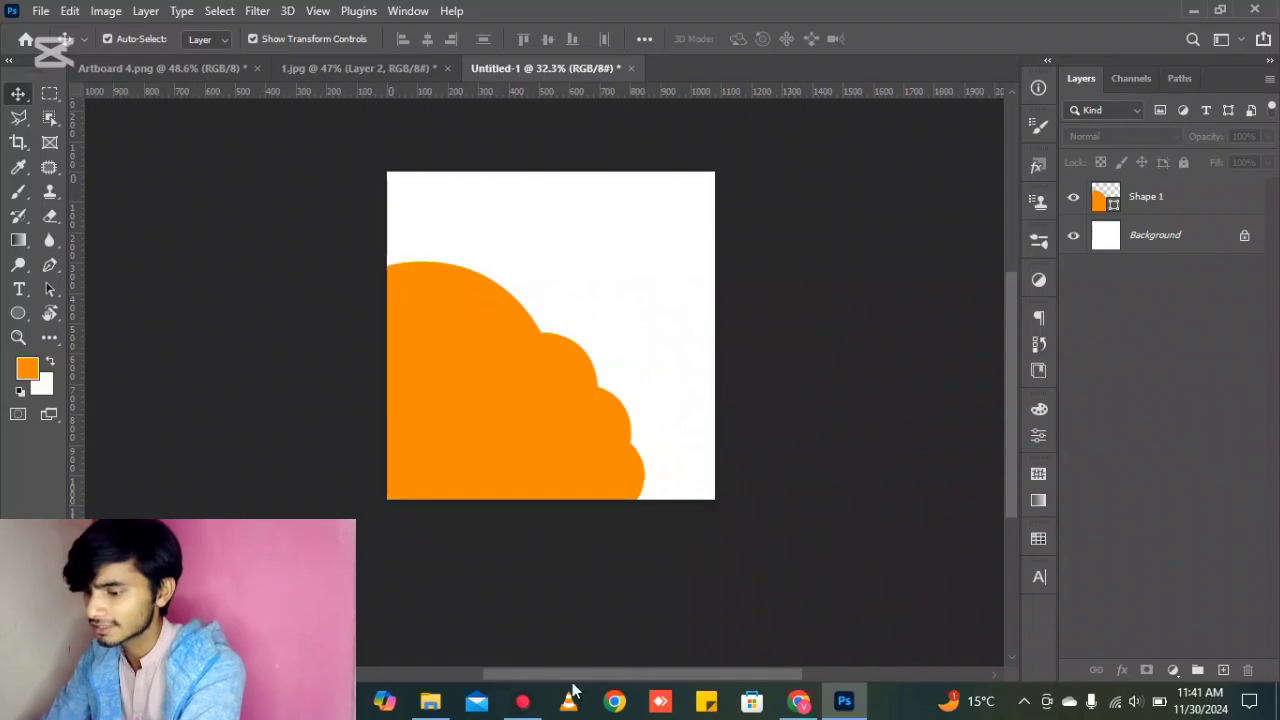